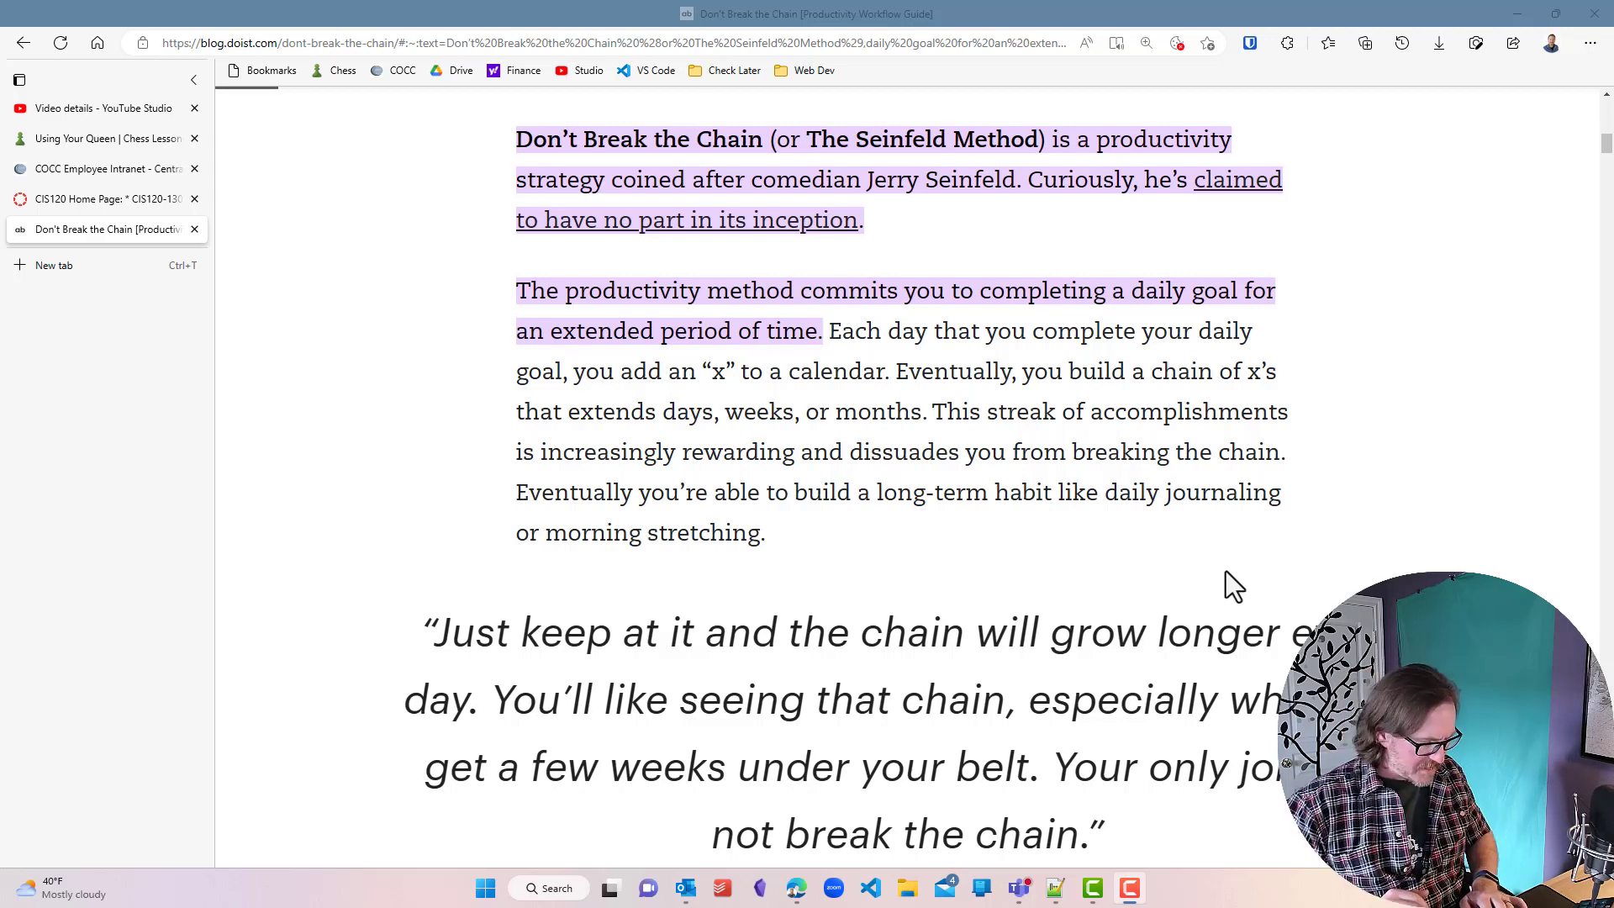
Launch Excel from the app launcher and create a new blank workbook
{"action": "key", "text": "alt+space"}
{"action": "type", "text": "excel"}
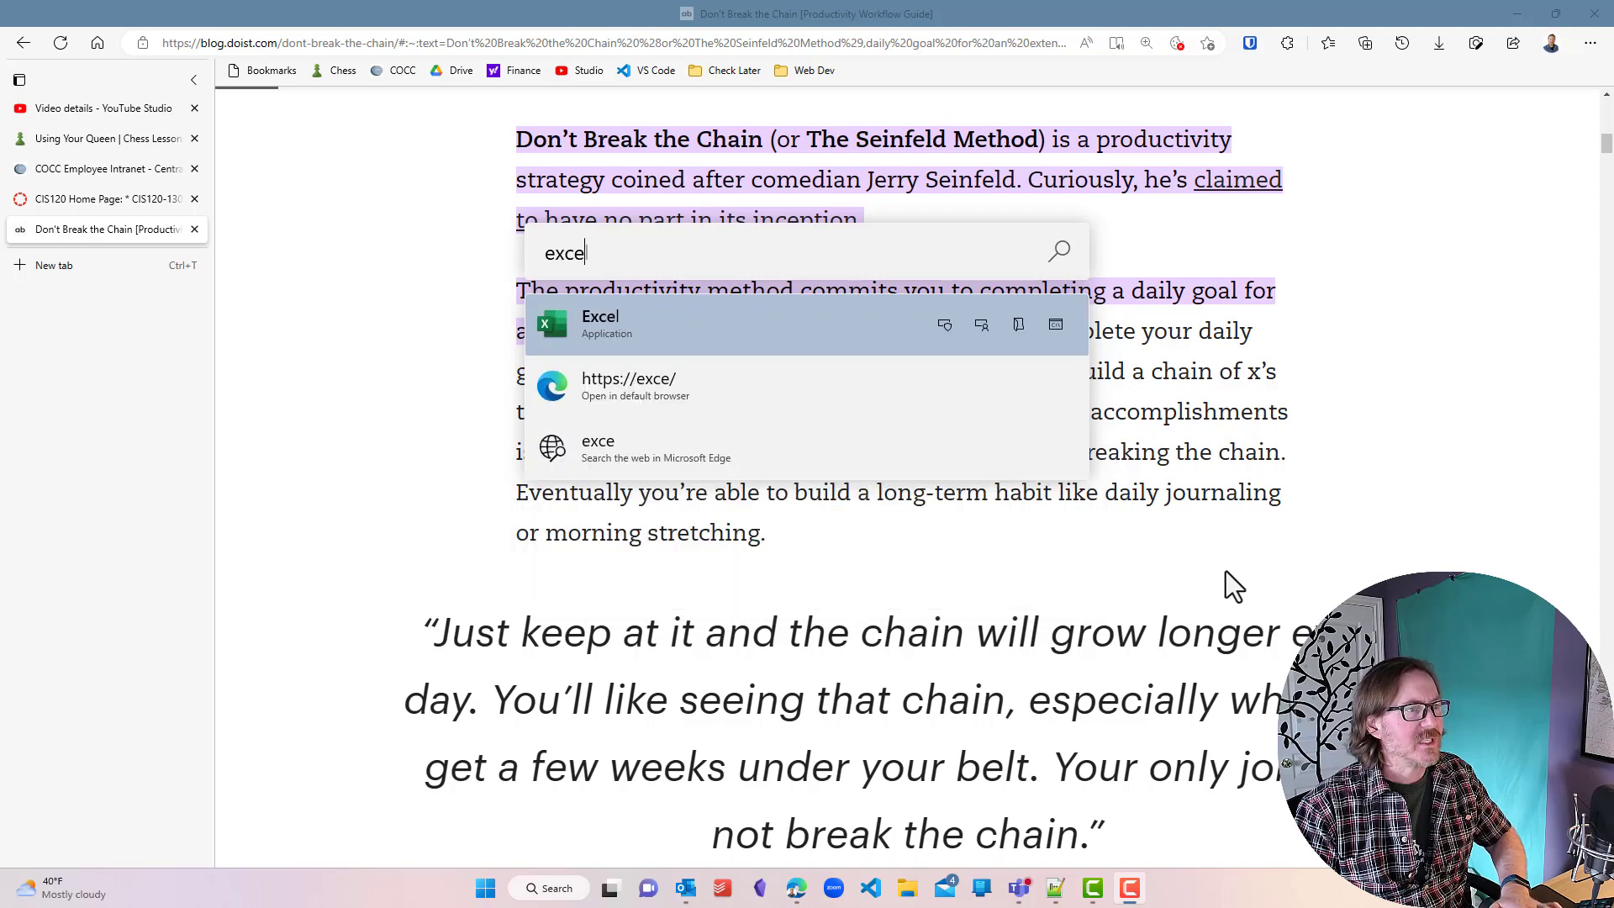
{"action": "key", "text": "Return"}
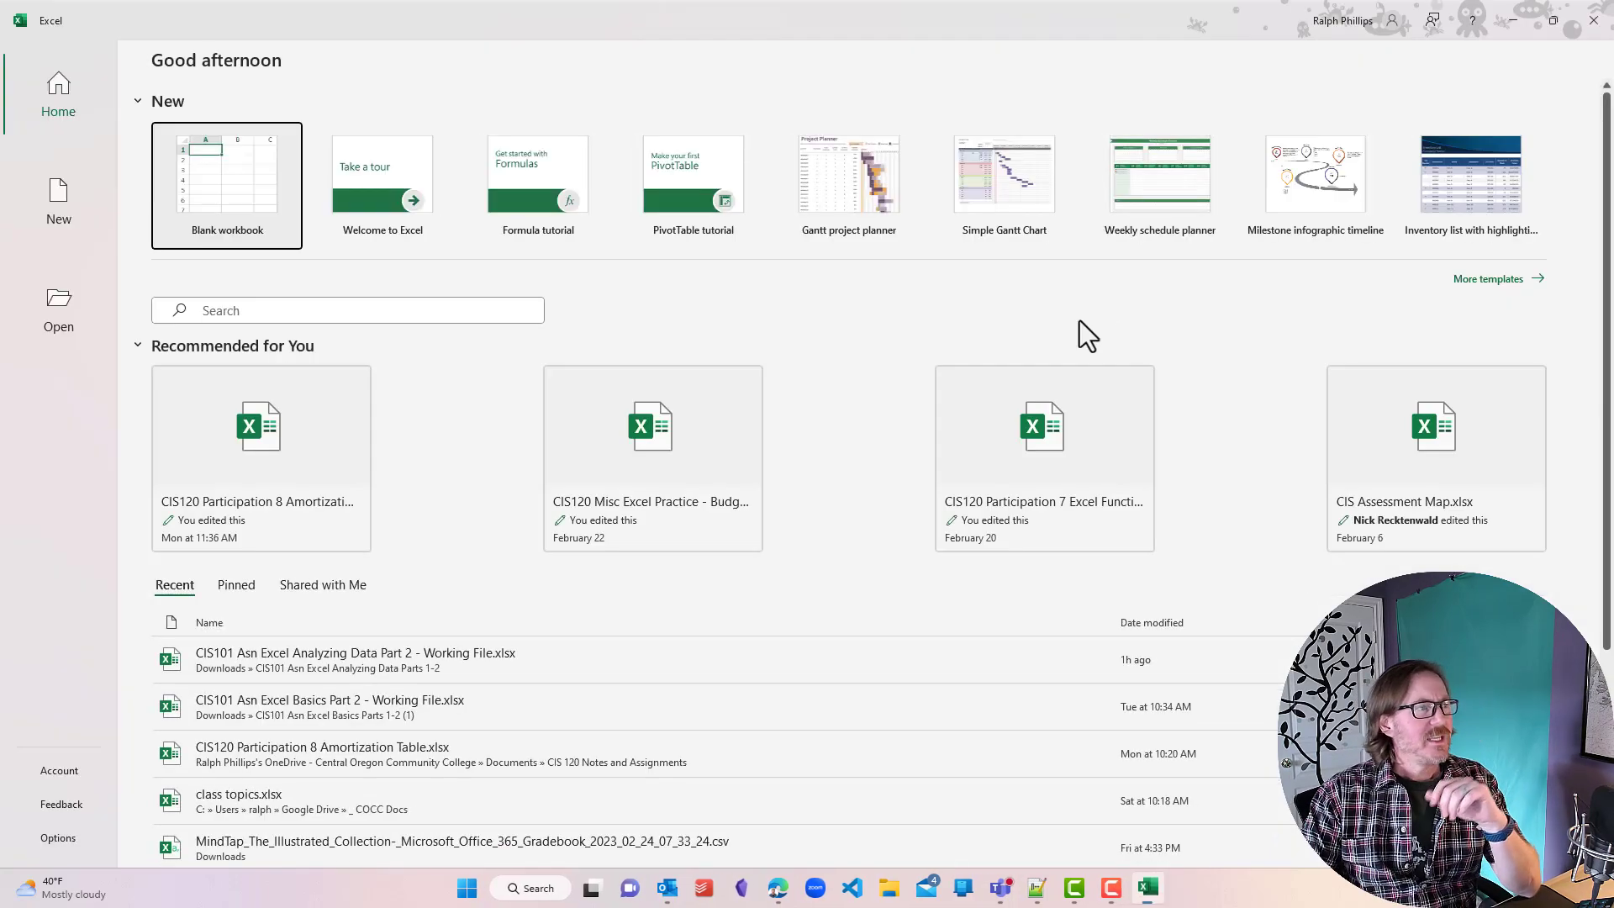
{"action": "left_click", "coordinate": [232, 173]}
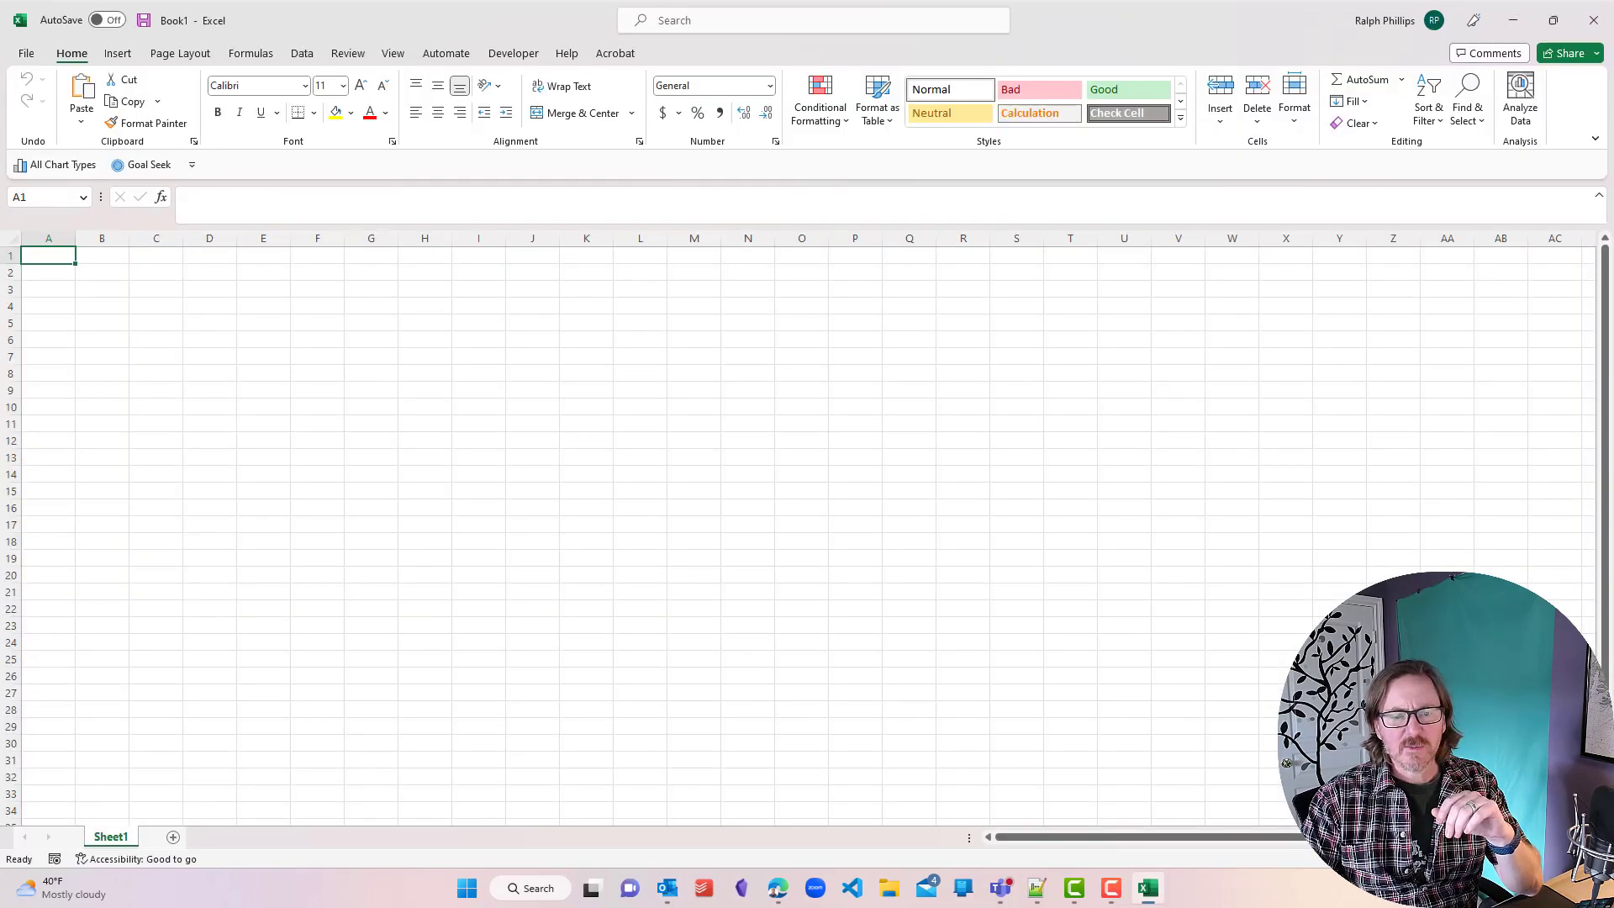
Zoom in on the empty Sheet1 grid and select cell A1
{"action": "scroll", "coordinate": [799, 529], "scroll_direction": "up", "scroll_amount": 5, "text": "ctrl"}
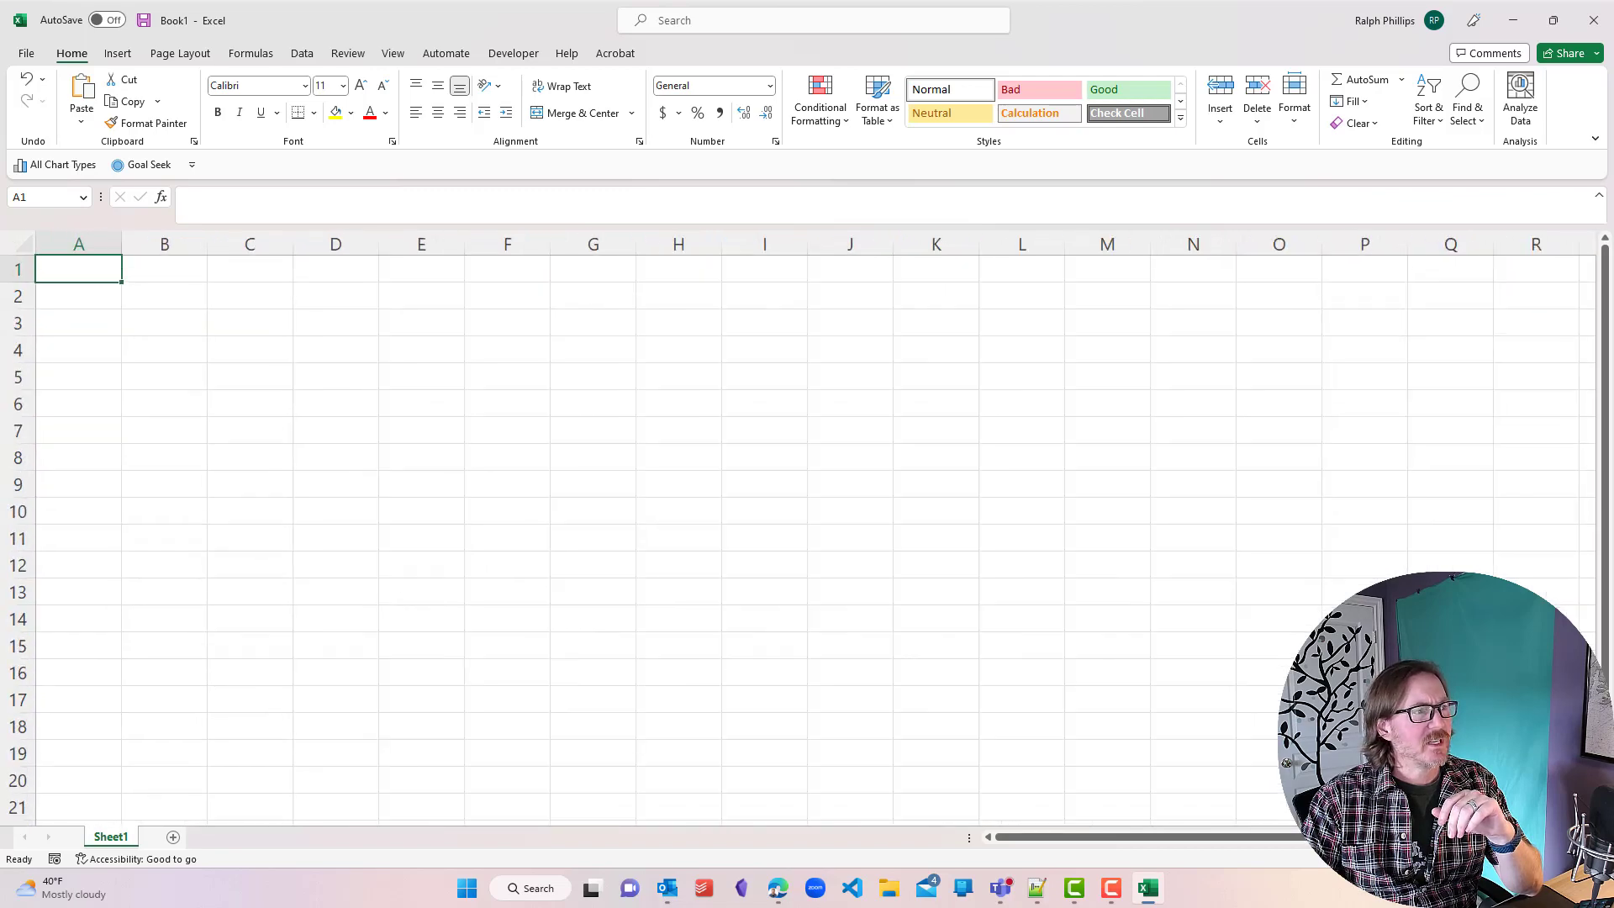
{"action": "scroll", "coordinate": [412, 458], "scroll_direction": "up", "scroll_amount": 1, "text": "ctrl"}
{"action": "left_click", "coordinate": [412, 459]}
{"action": "left_click", "coordinate": [537, 512]}
{"action": "left_click", "coordinate": [112, 278]}
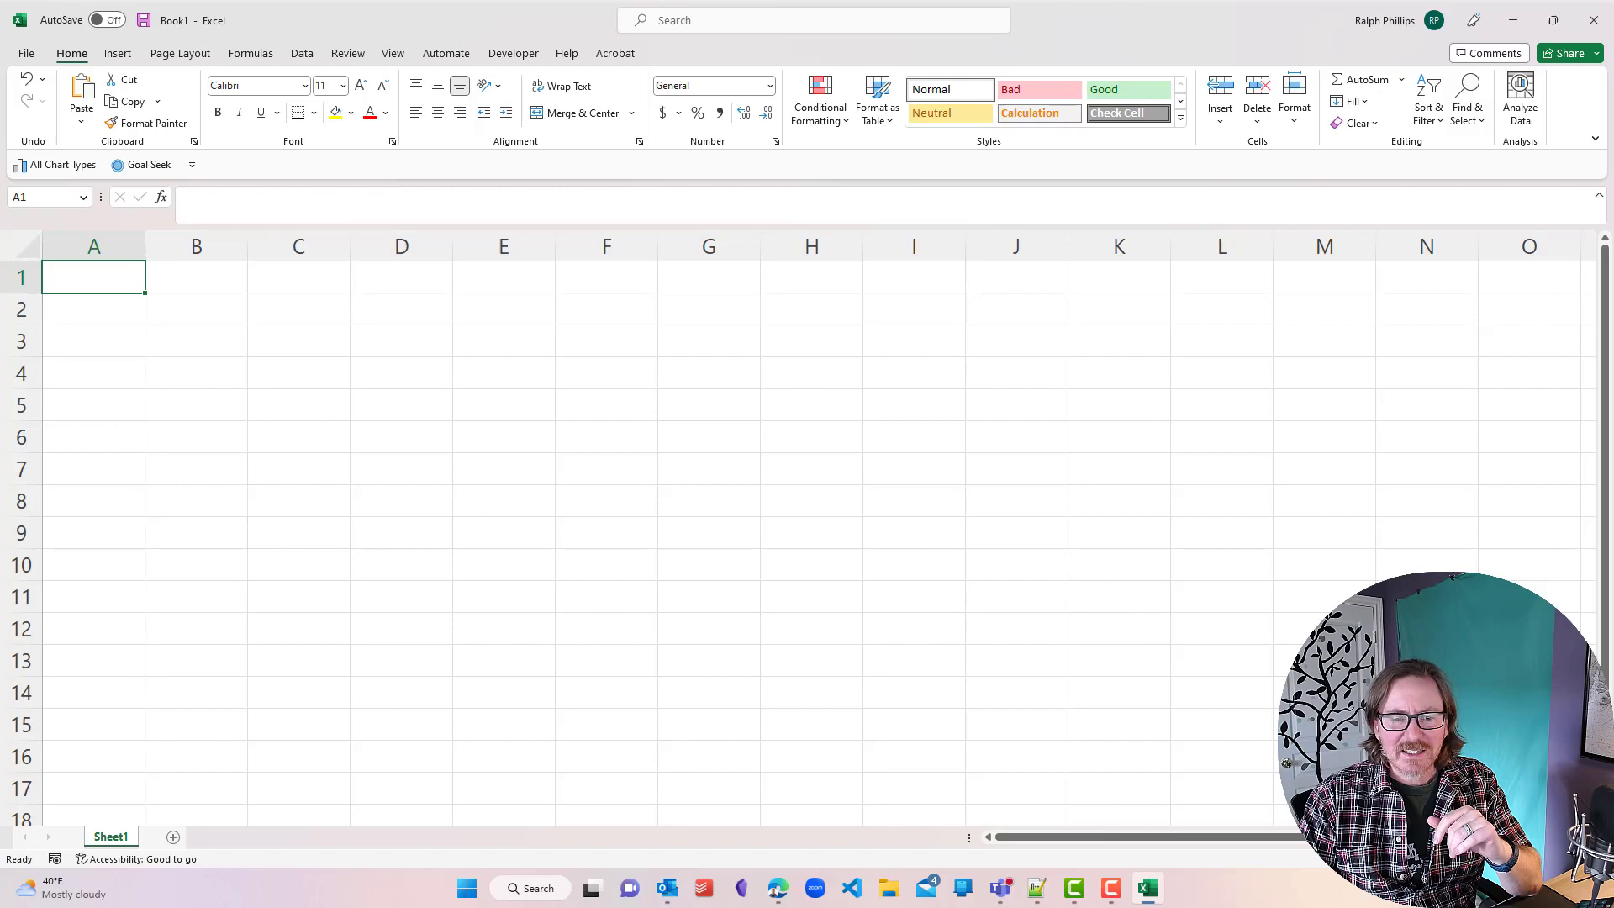
{"action": "scroll", "coordinate": [476, 479], "scroll_direction": "up", "scroll_amount": 3, "text": "ctrl"}
{"action": "left_click", "coordinate": [387, 450]}
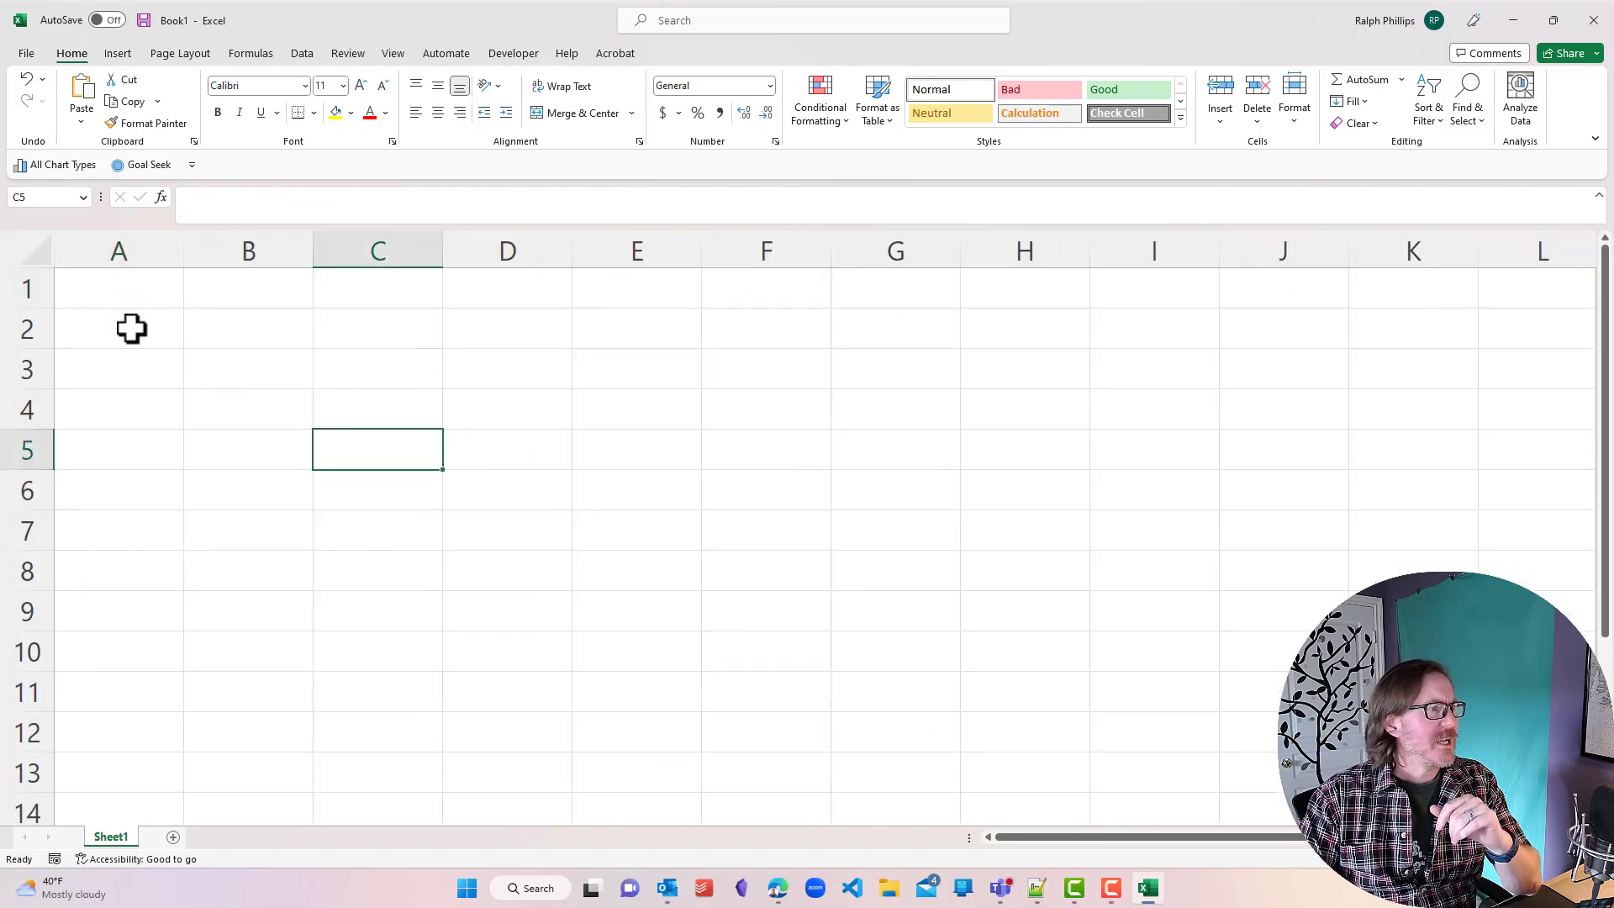
{"action": "left_click", "coordinate": [117, 291]}
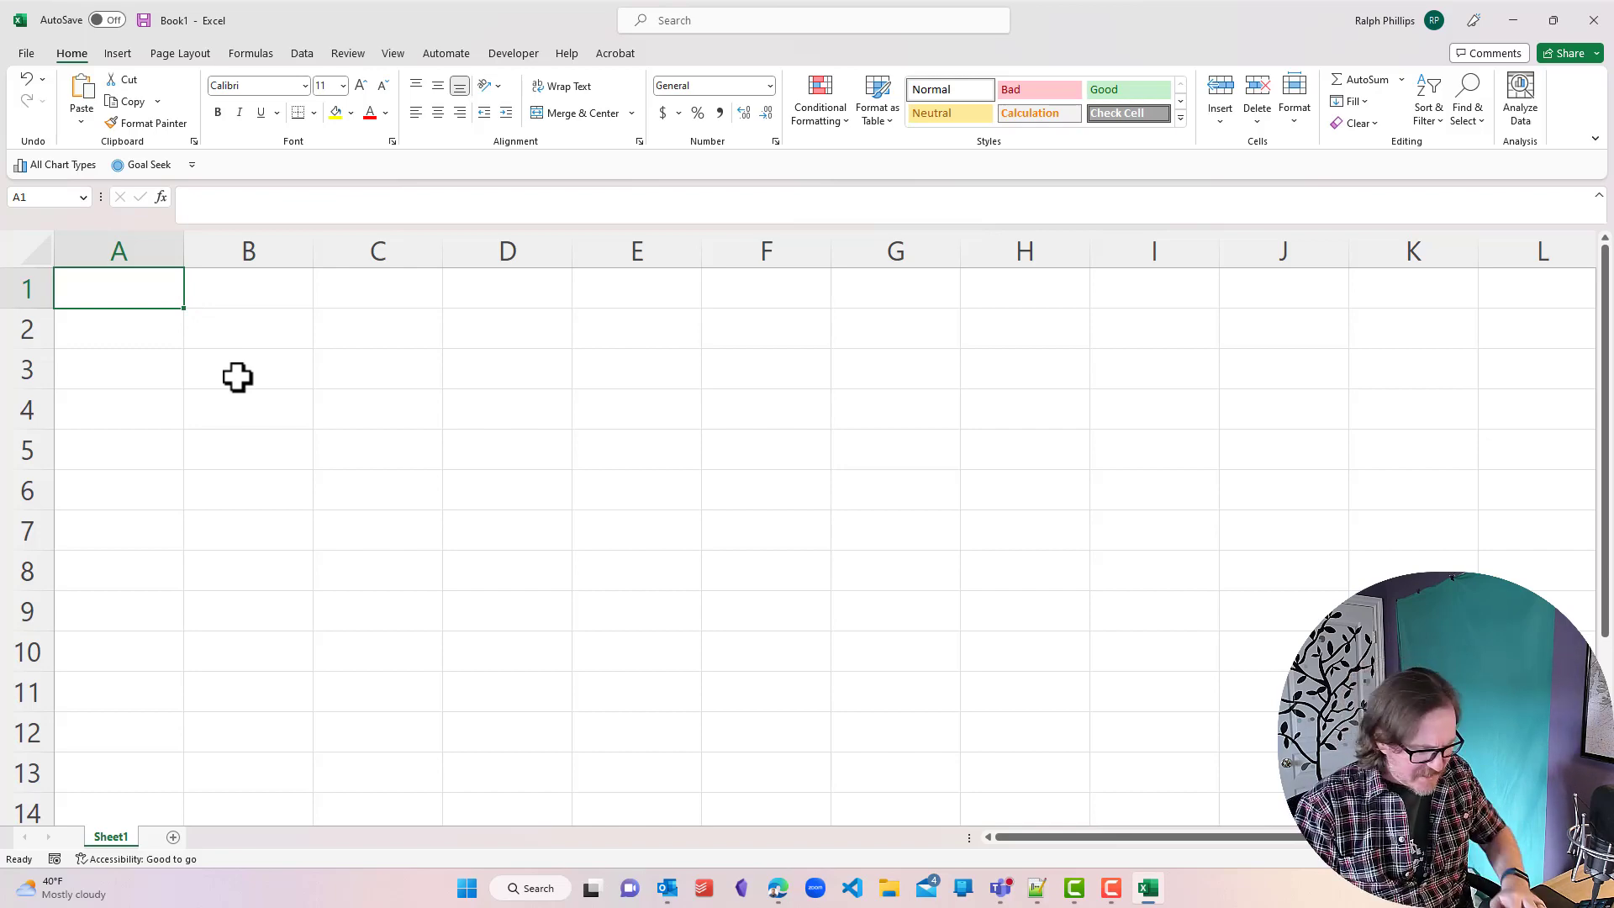
Enter the label 'Start Date' in A1 and the date 2/27/23 in B1
{"action": "type", "text": "Start Date"}
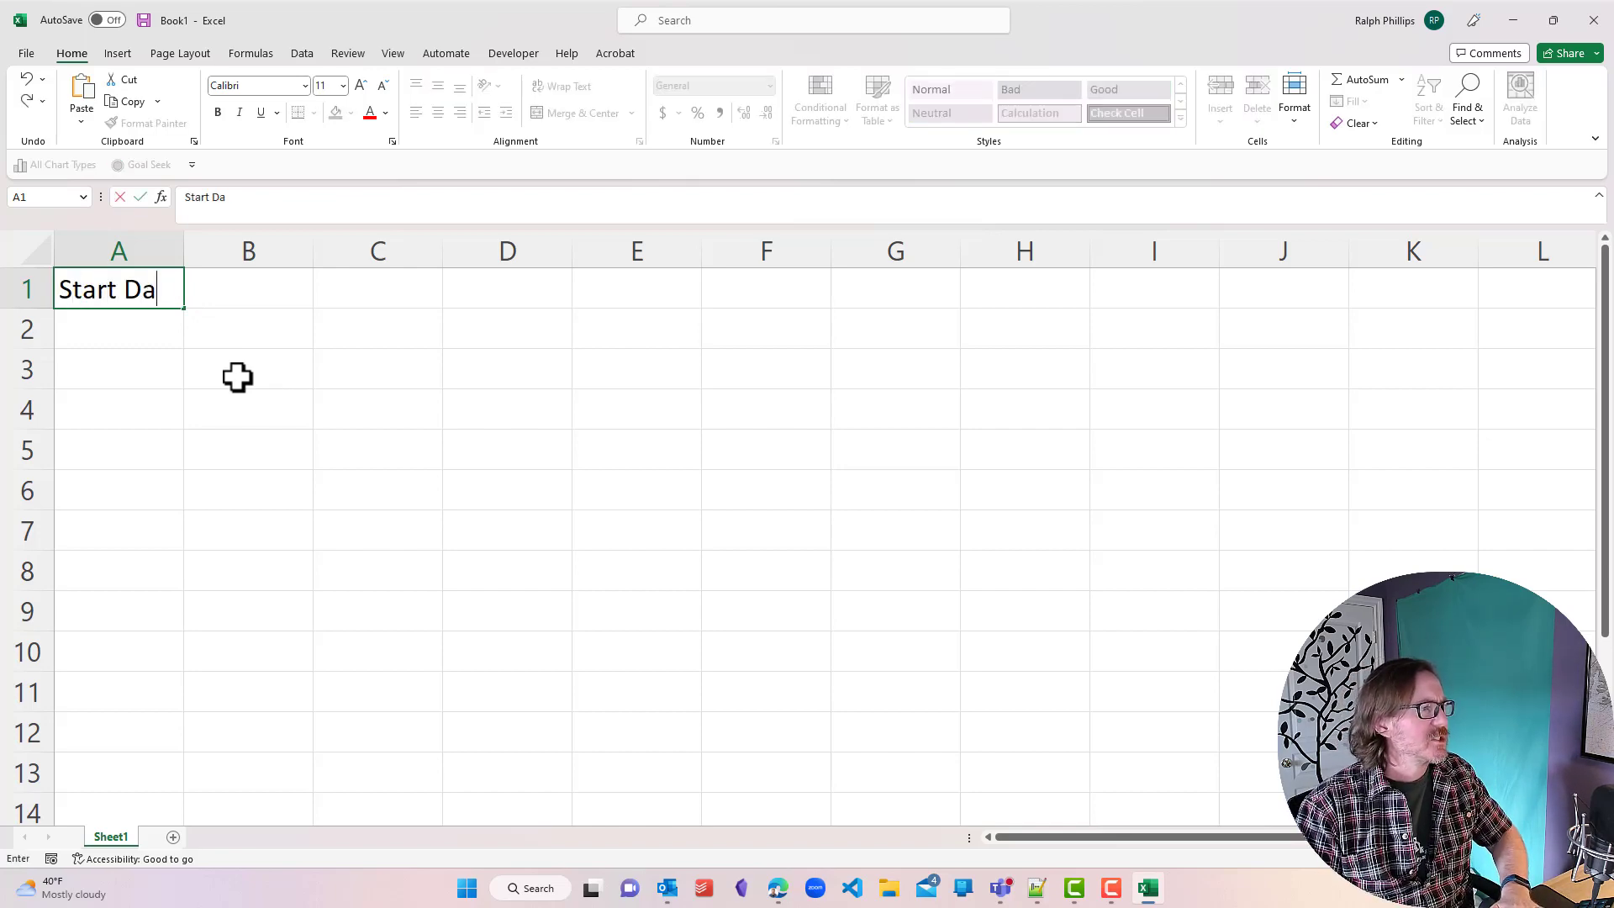
{"action": "key", "text": "Tab"}
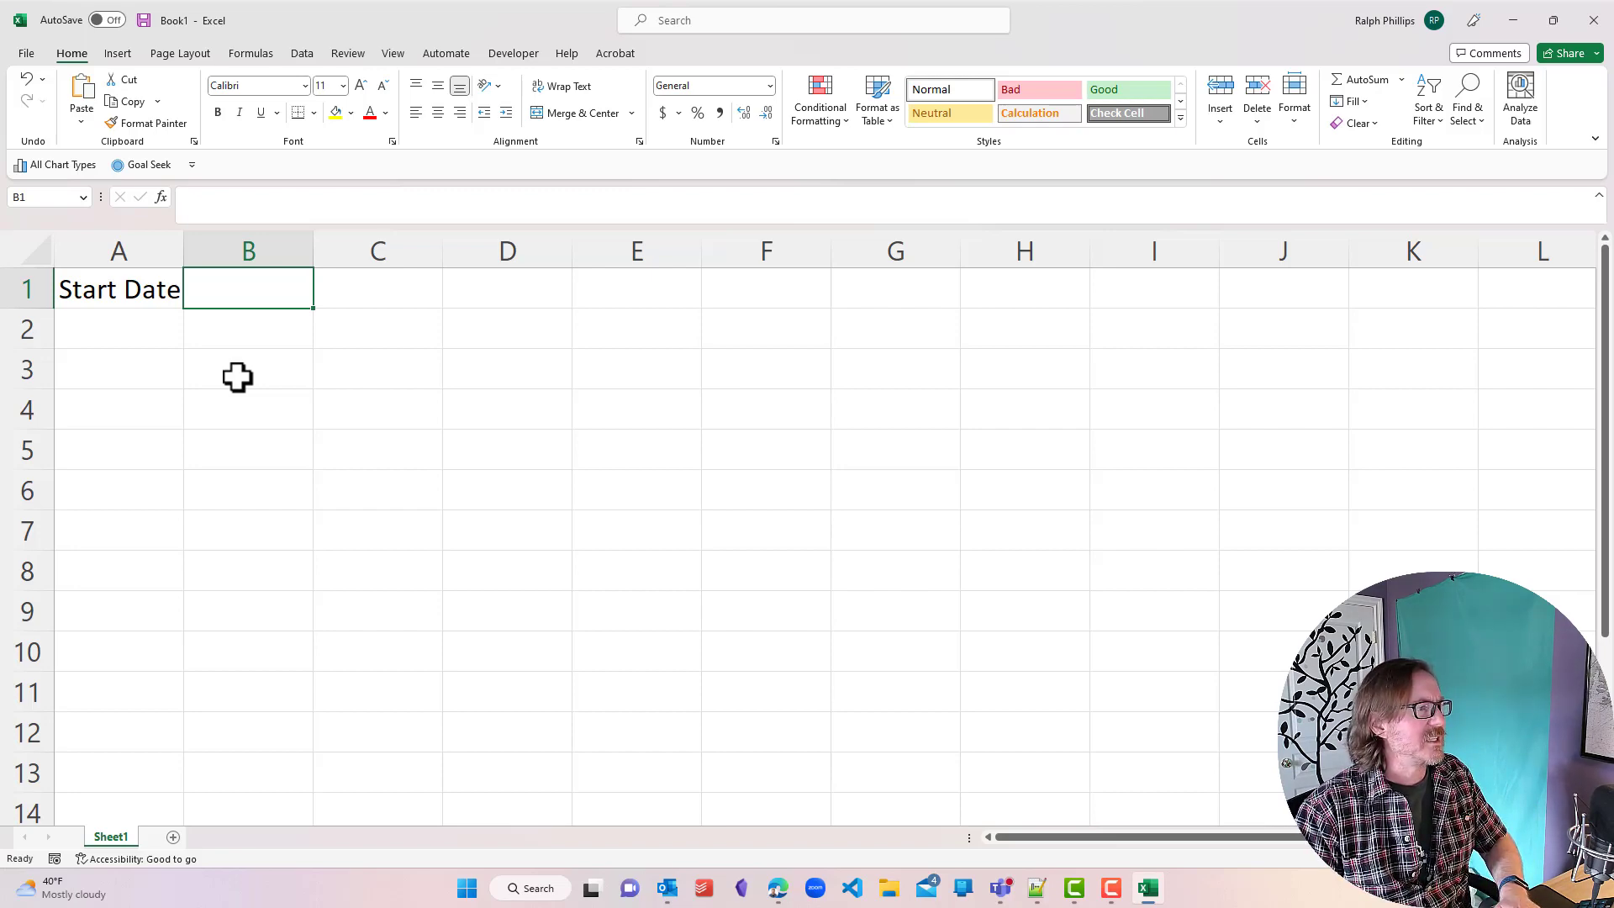
{"action": "type", "text": "2/27/23"}
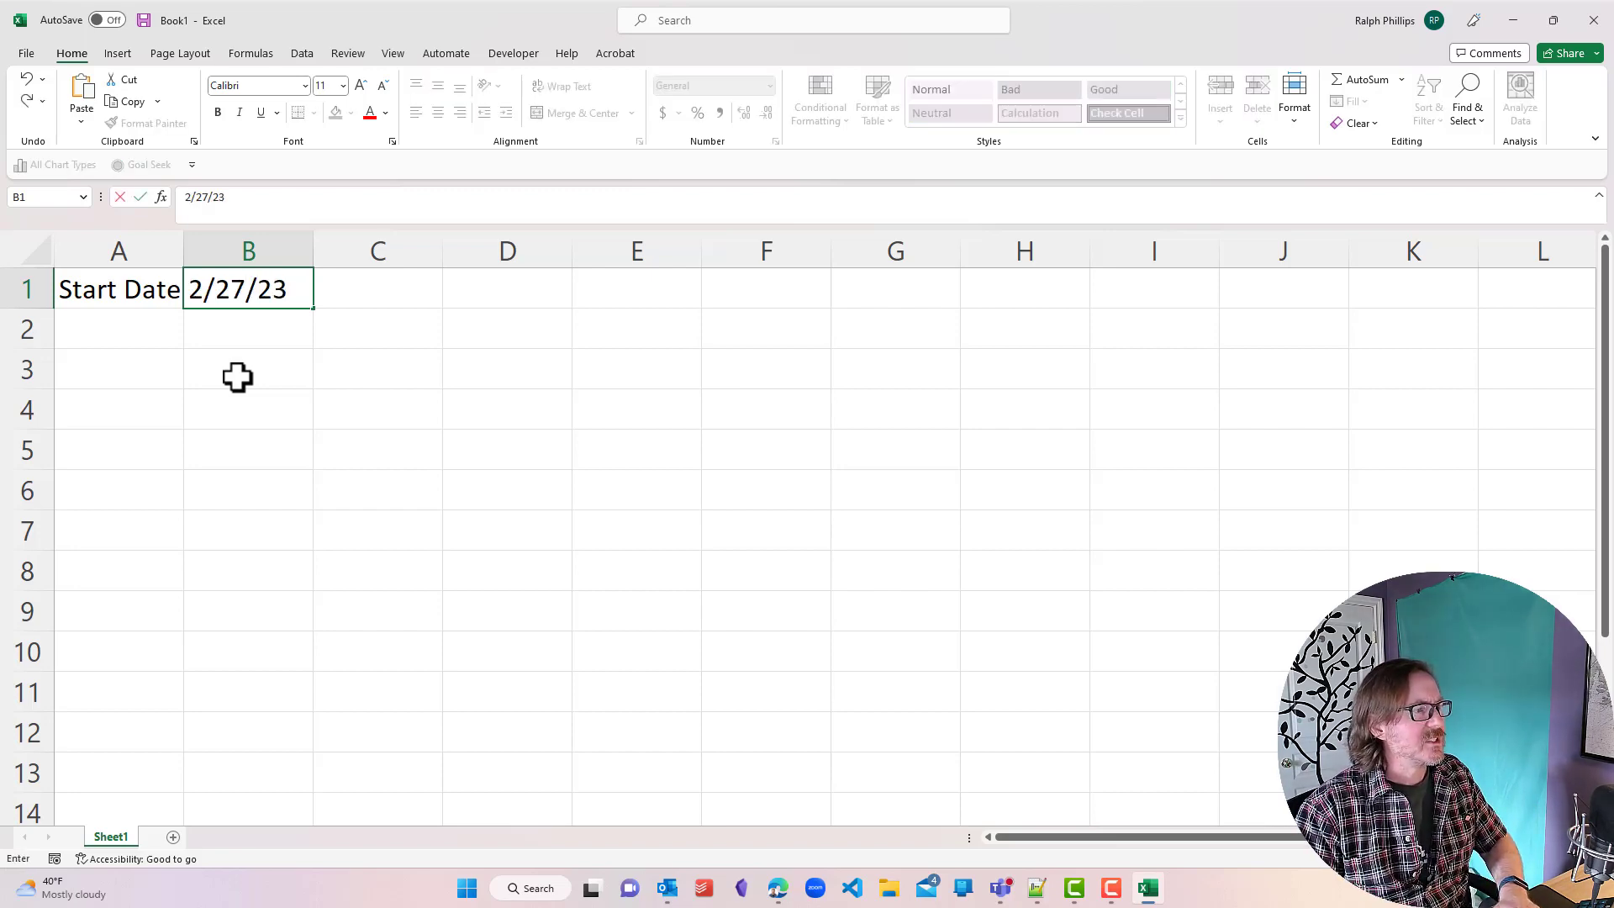
{"action": "key", "text": "Return"}
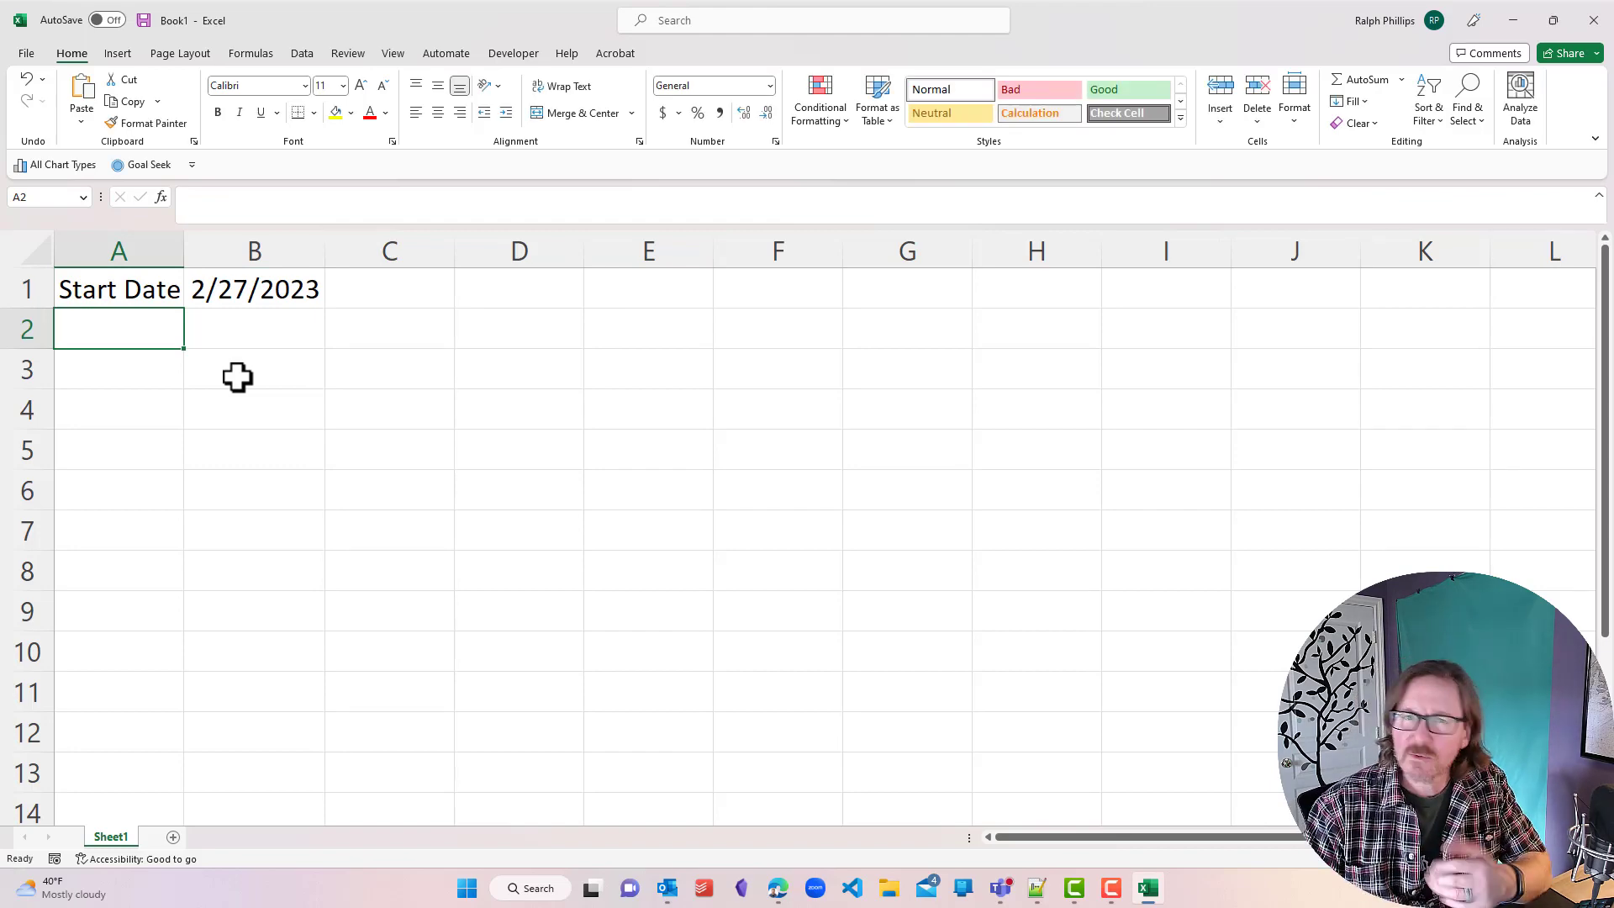
Widen columns A and B to fit their contents and clear the calendar area
{"action": "left_click_drag", "start_coordinate": [171, 254], "coordinate": [216, 245]}
{"action": "left_click", "coordinate": [313, 403]}
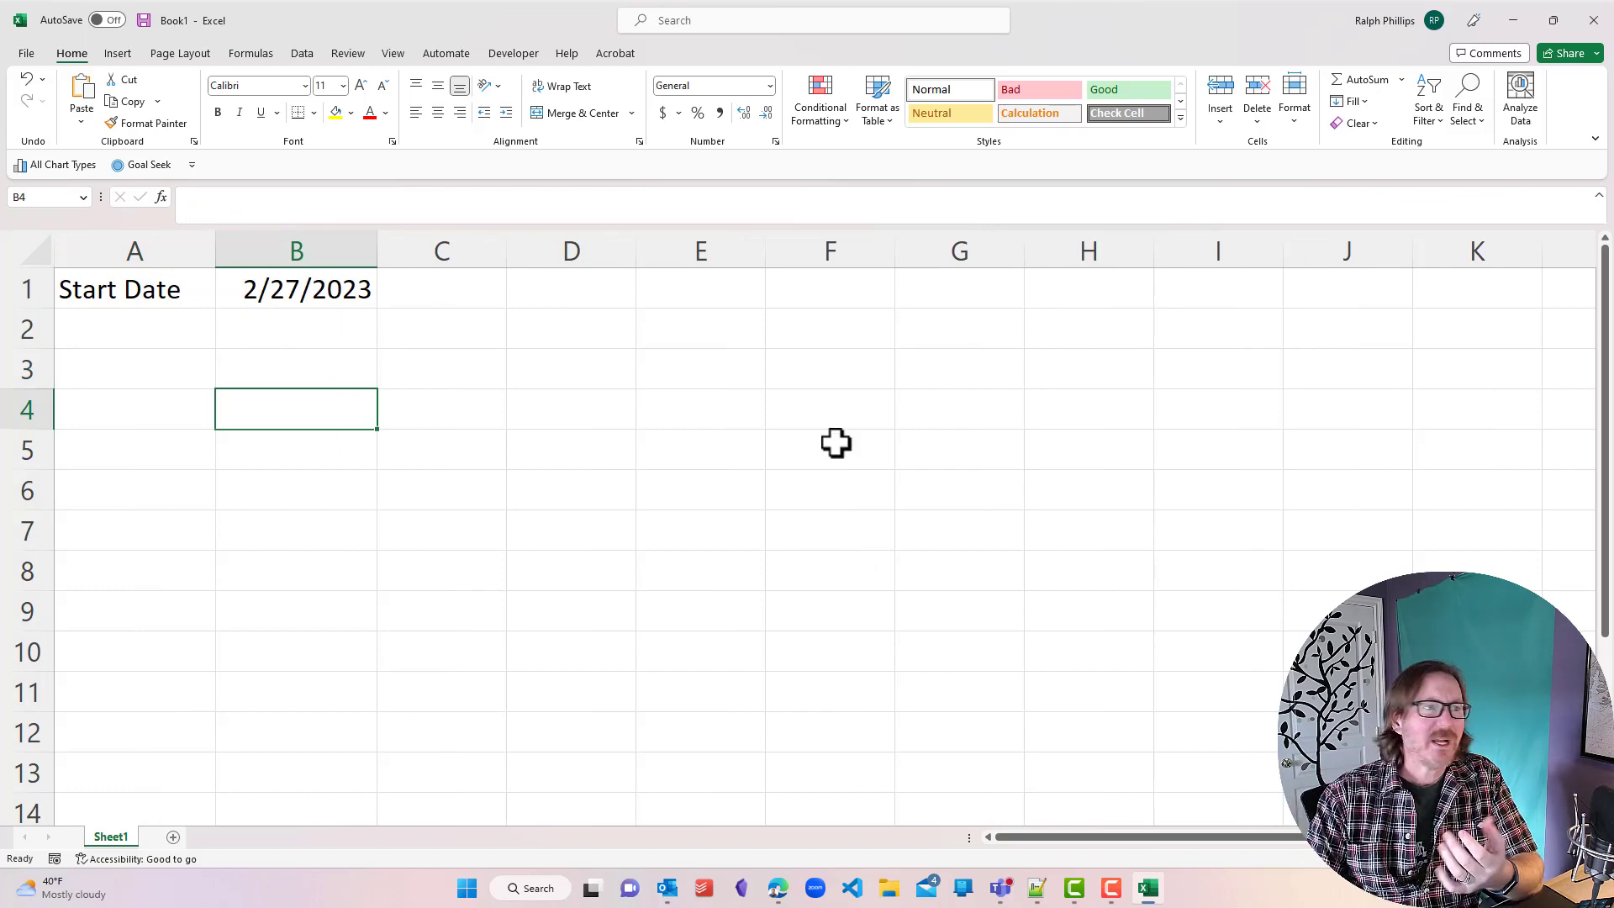
{"action": "left_click_drag", "start_coordinate": [537, 291], "coordinate": [1478, 731]}
{"action": "left_click", "coordinate": [1139, 653]}
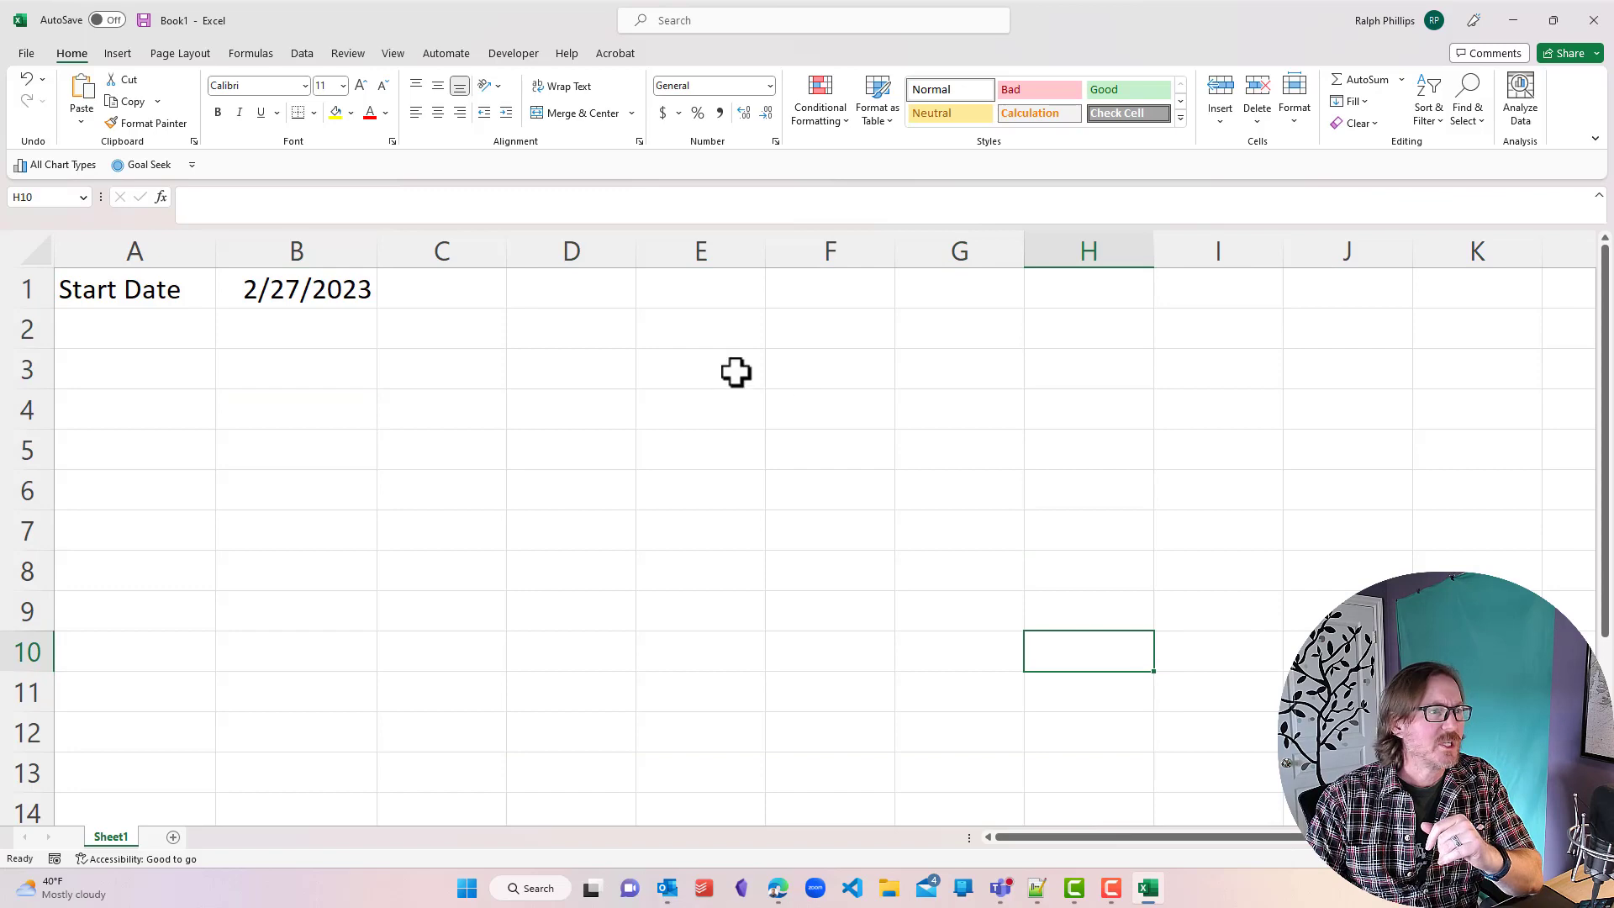
{"action": "left_click", "coordinate": [560, 290]}
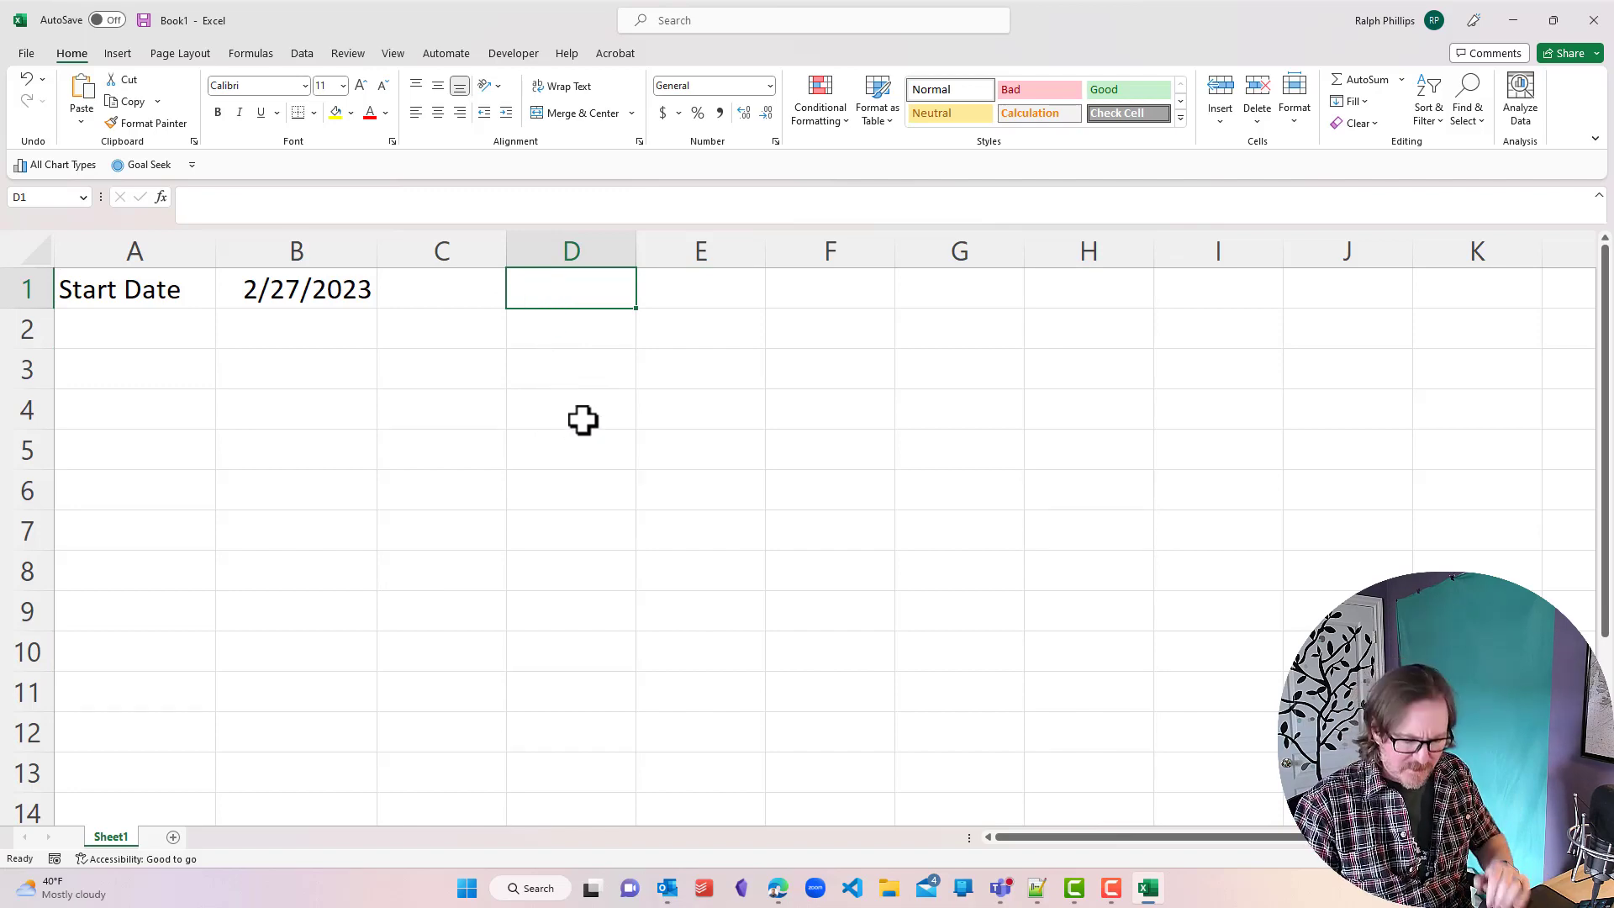
Enter =SEQUENCE(8,7,B1) in D1 to spill an 8-by-7 grid of date serials
{"action": "type", "text": "="}
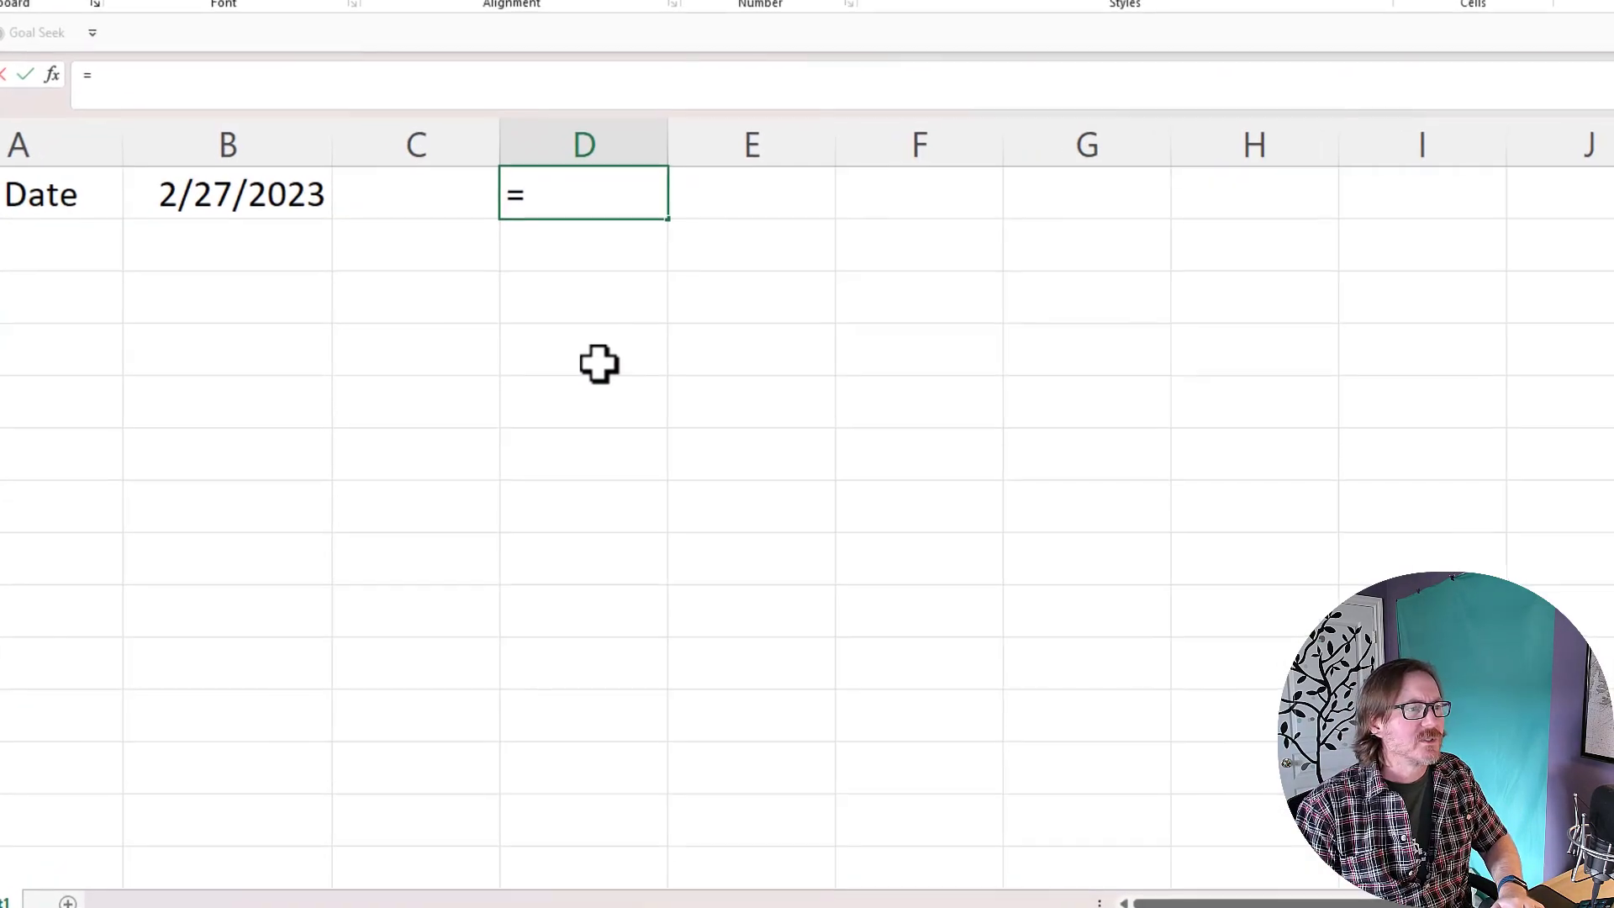
{"action": "type", "text": "seq"}
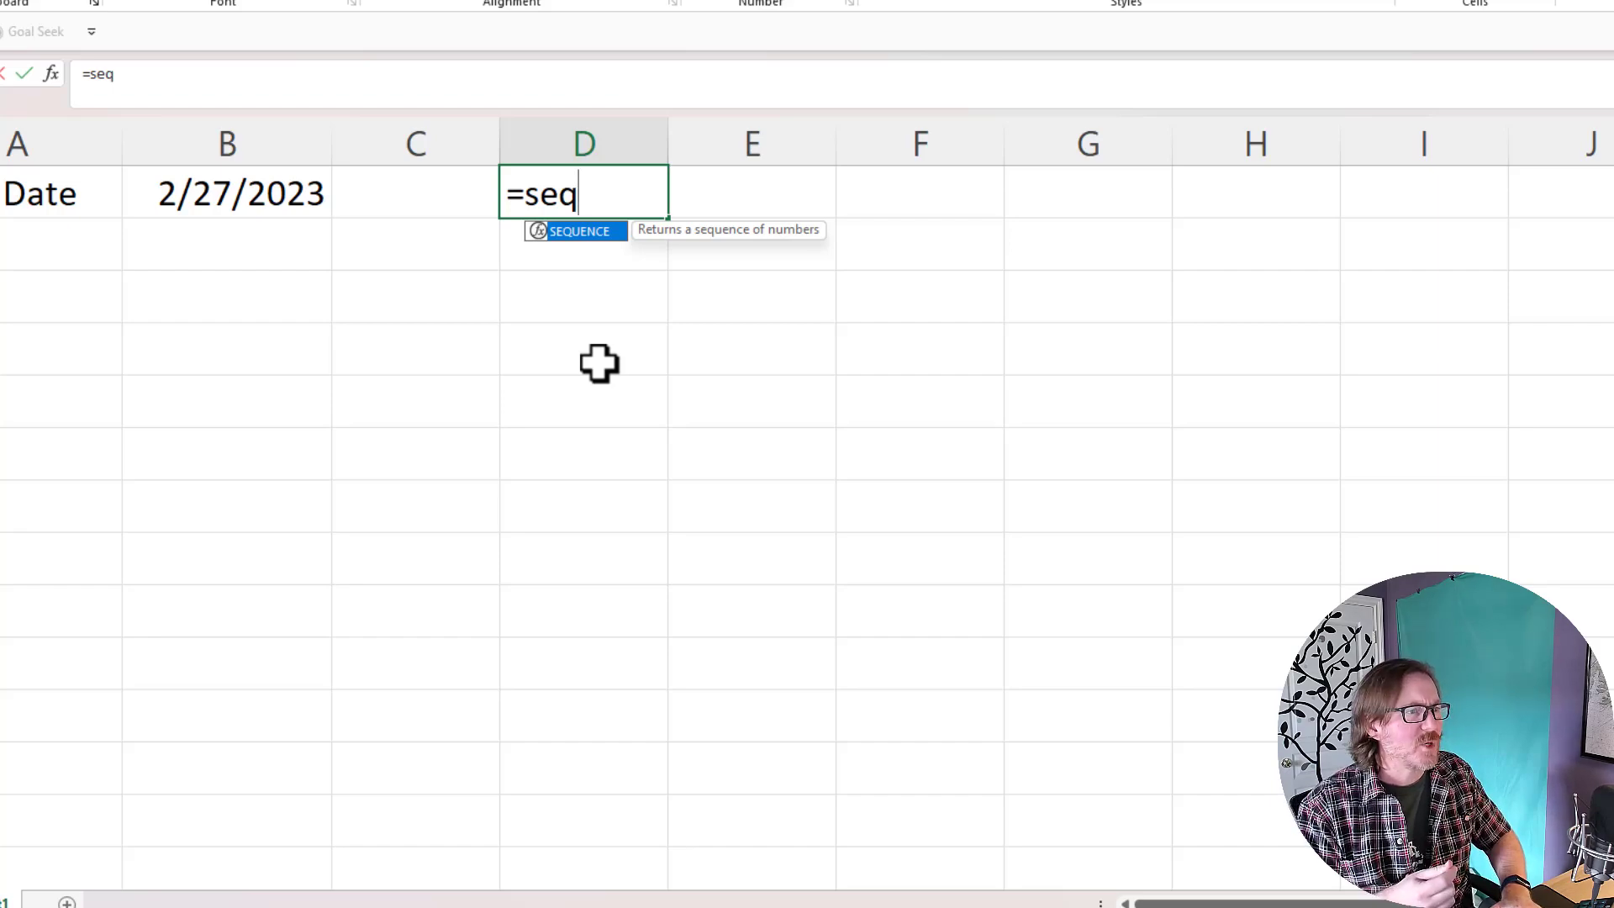
{"action": "key", "text": "Tab"}
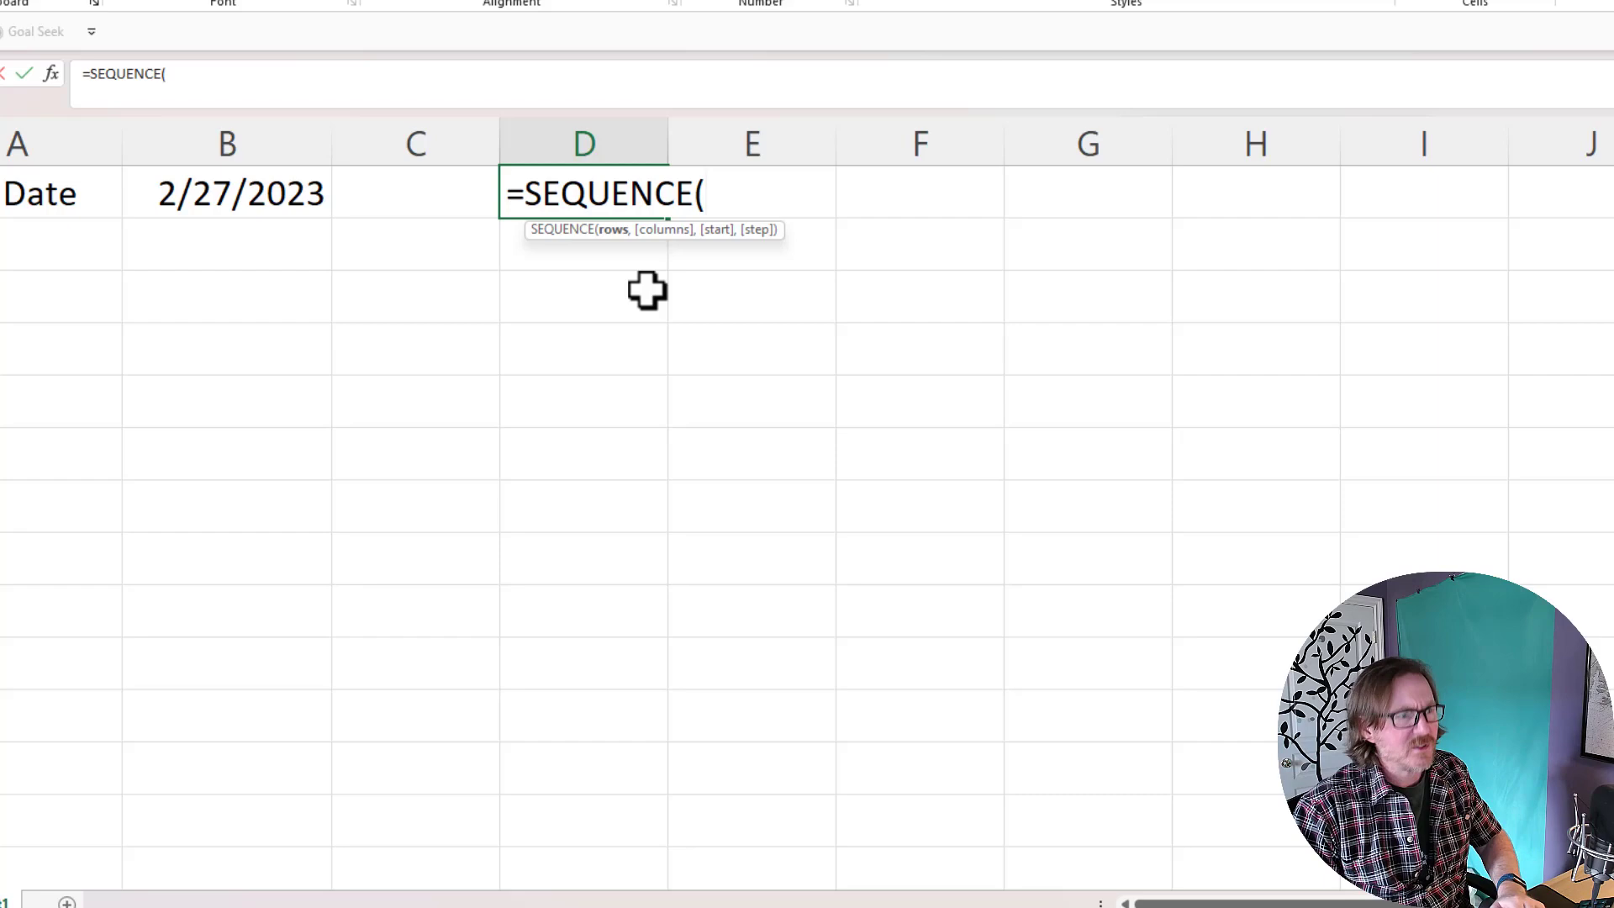
{"action": "type", "text": "8"}
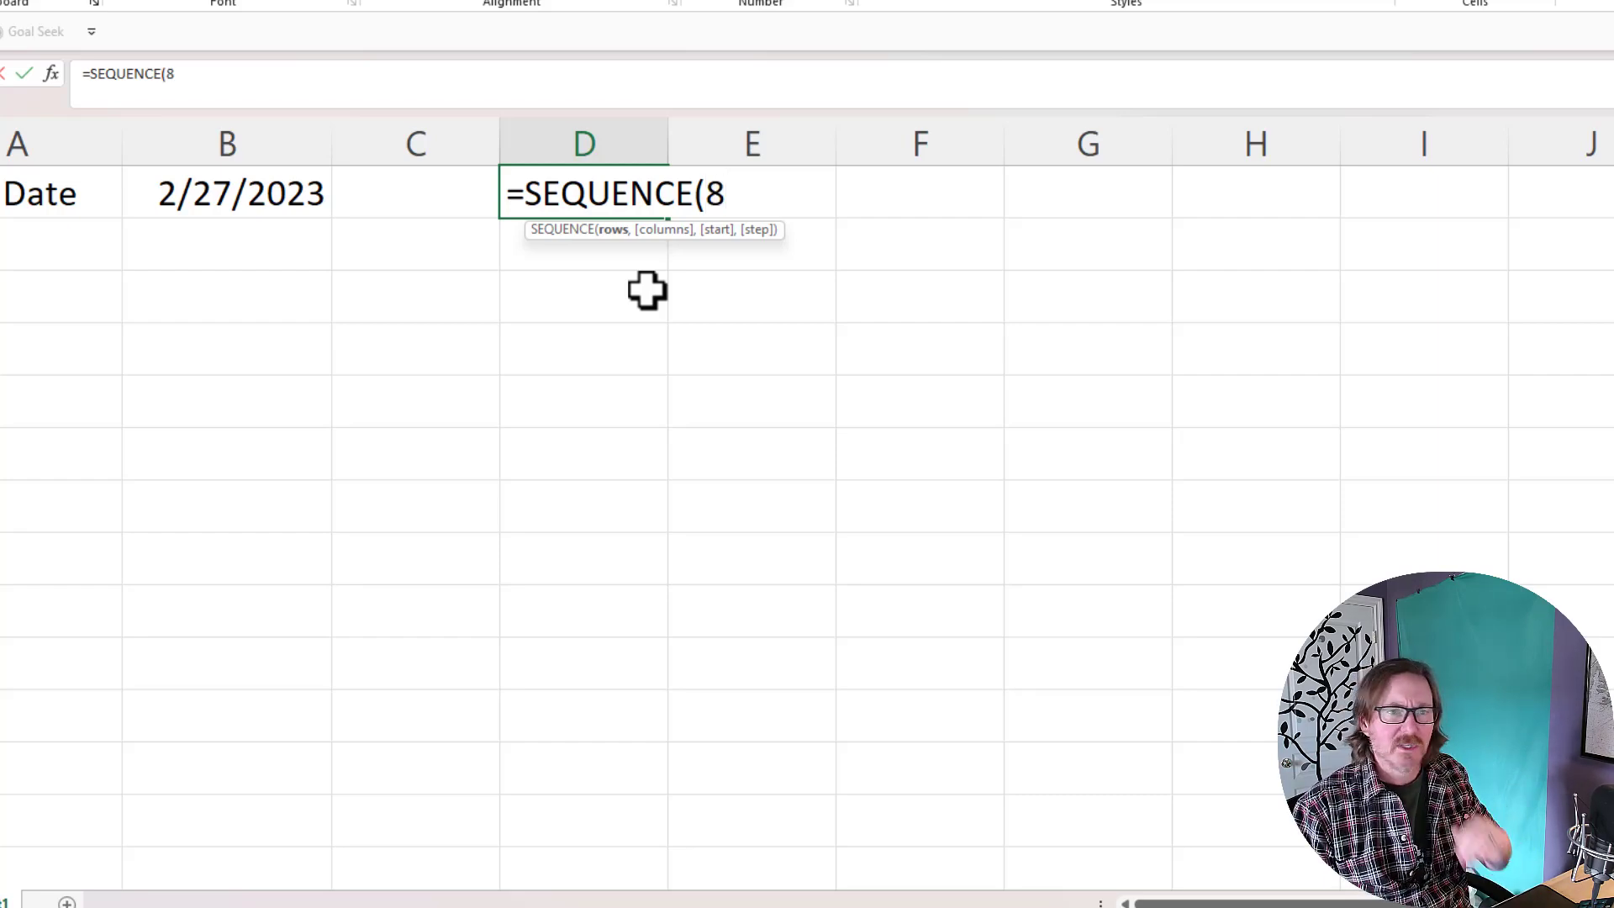
{"action": "type", "text": ","}
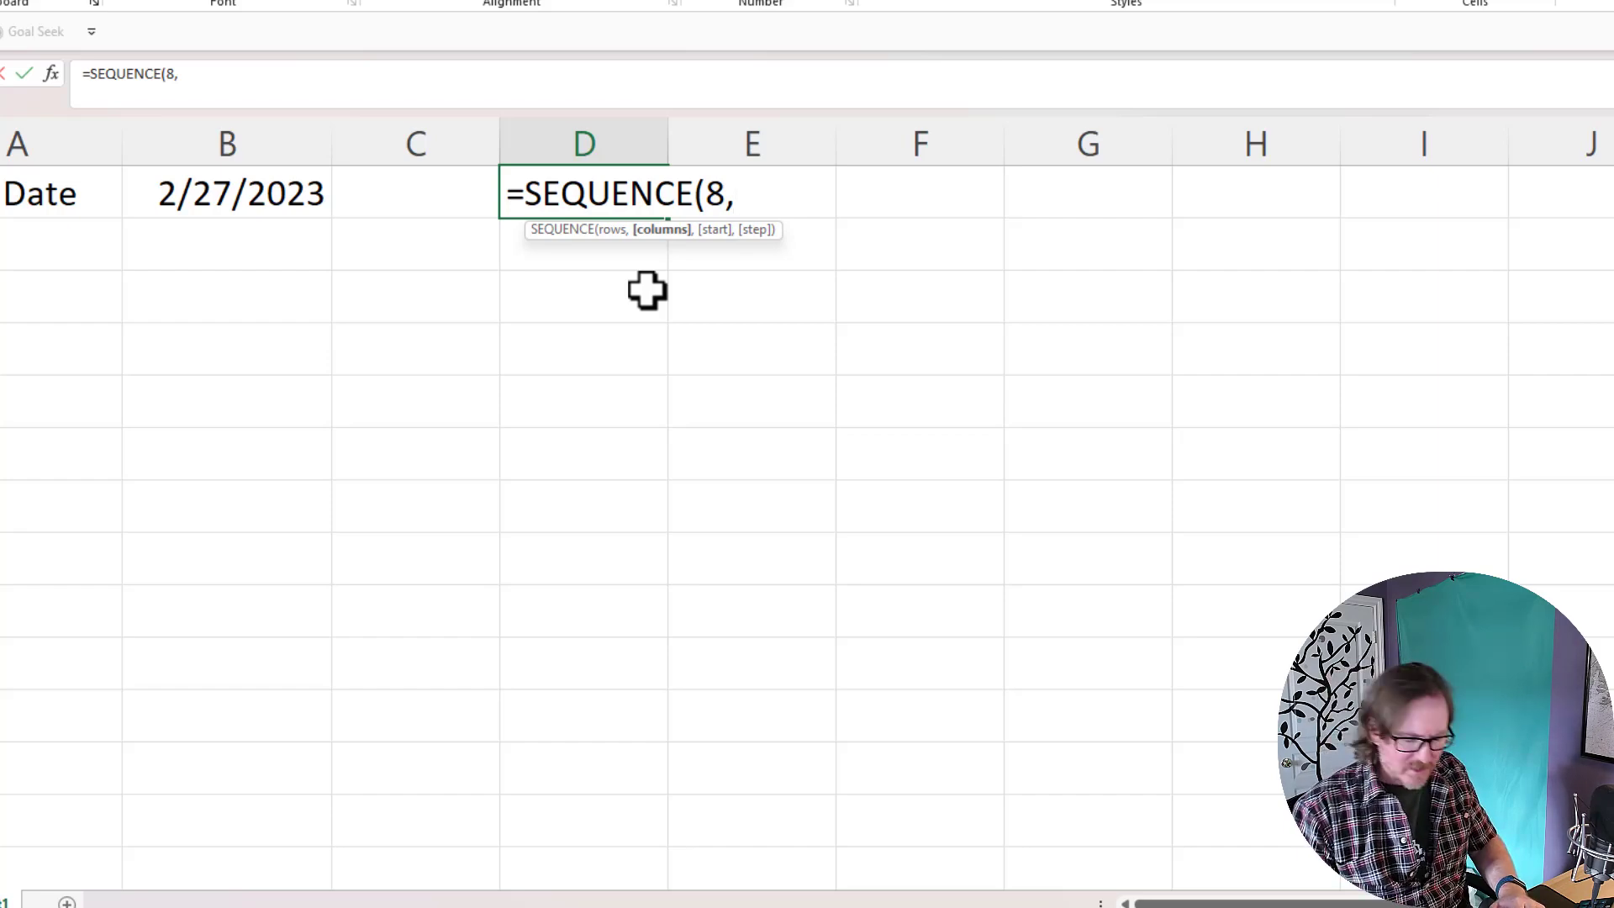
{"action": "type", "text": "7"}
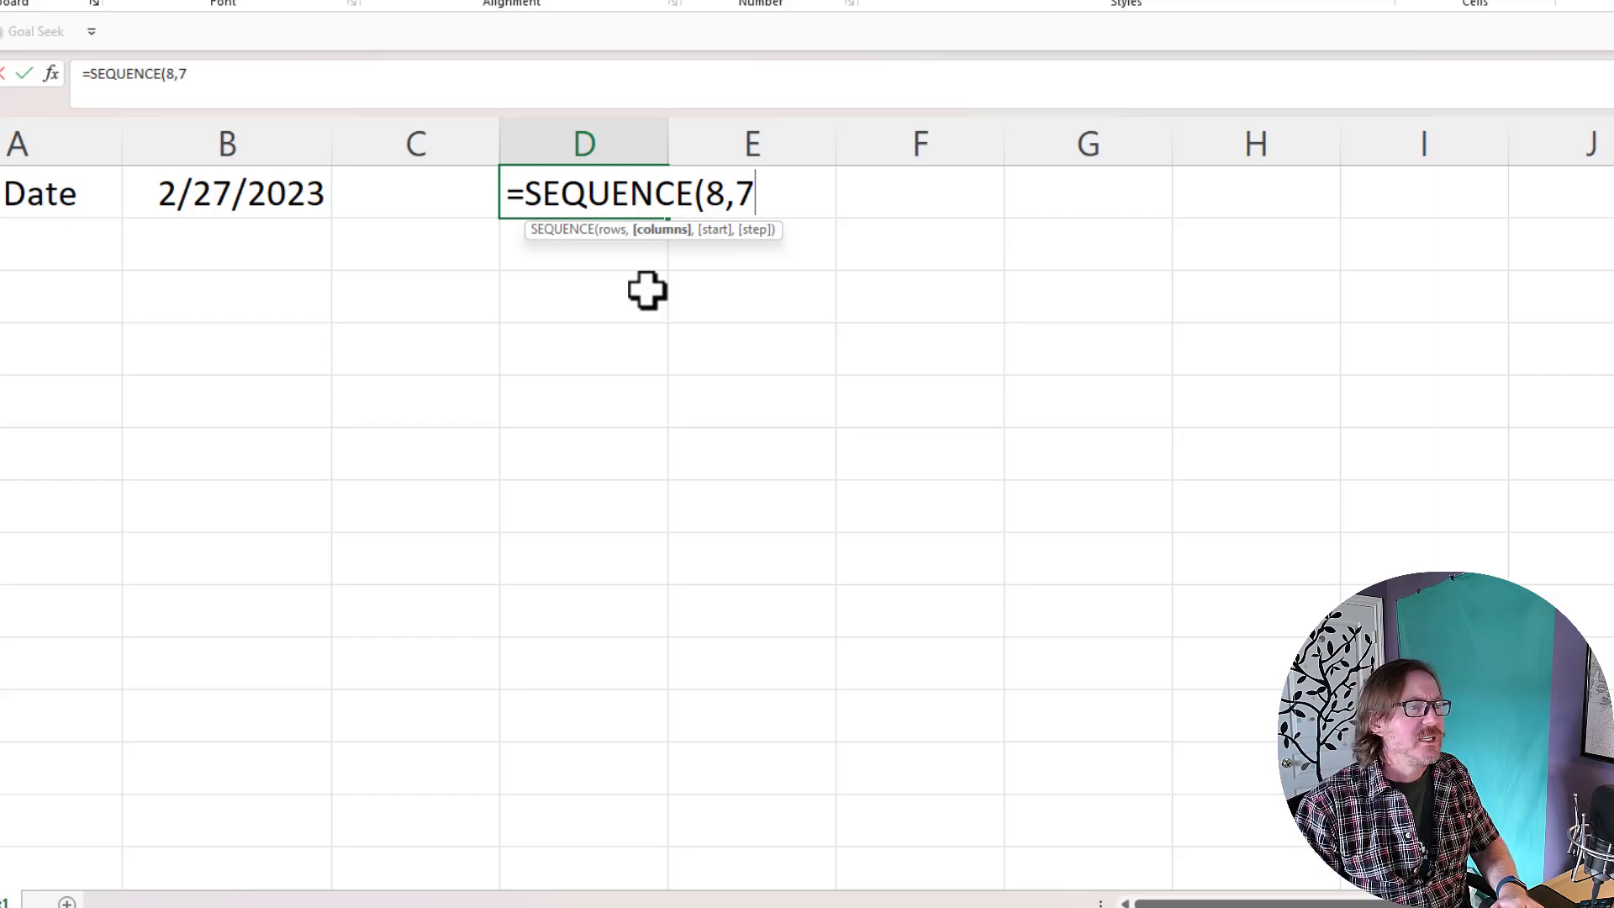
{"action": "type", "text": ","}
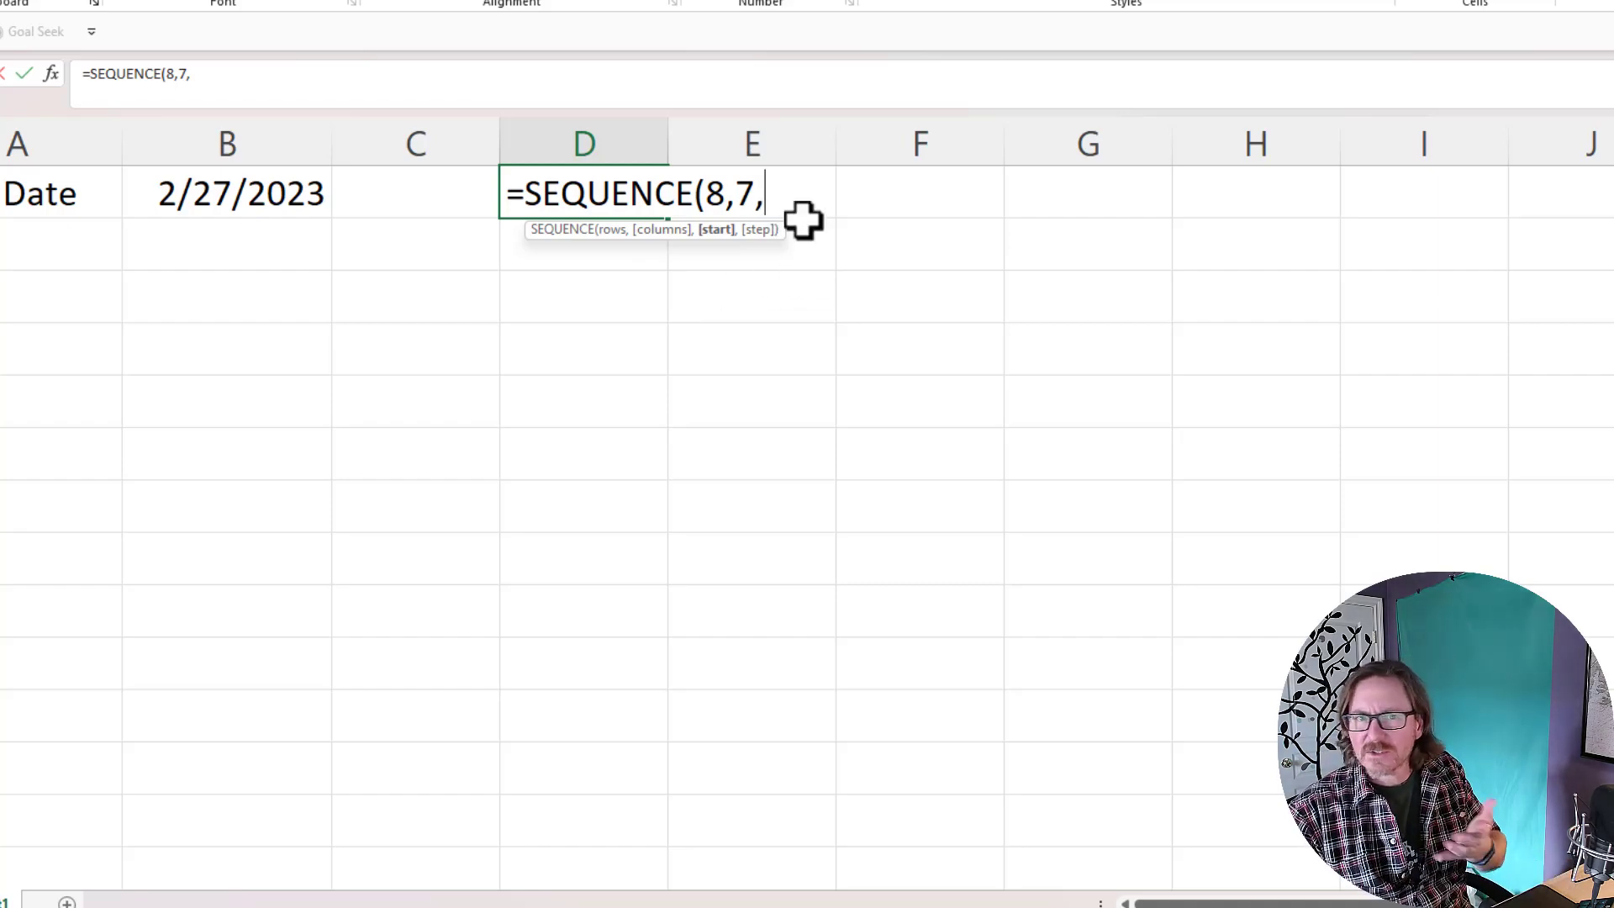
{"action": "left_click", "coordinate": [239, 195]}
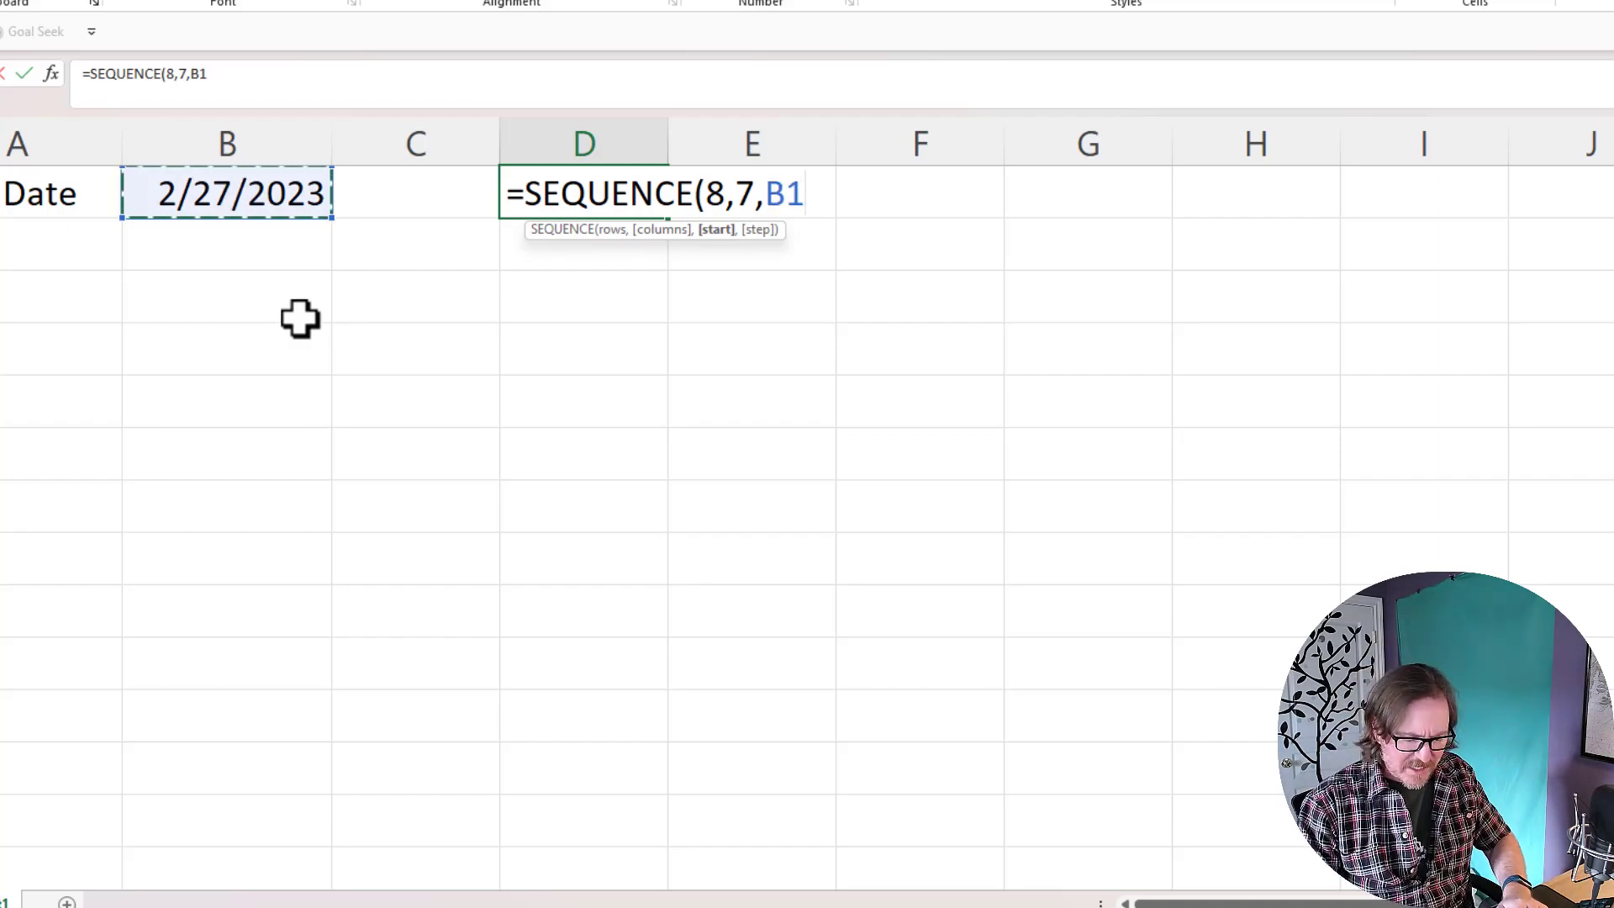
{"action": "type", "text": ")"}
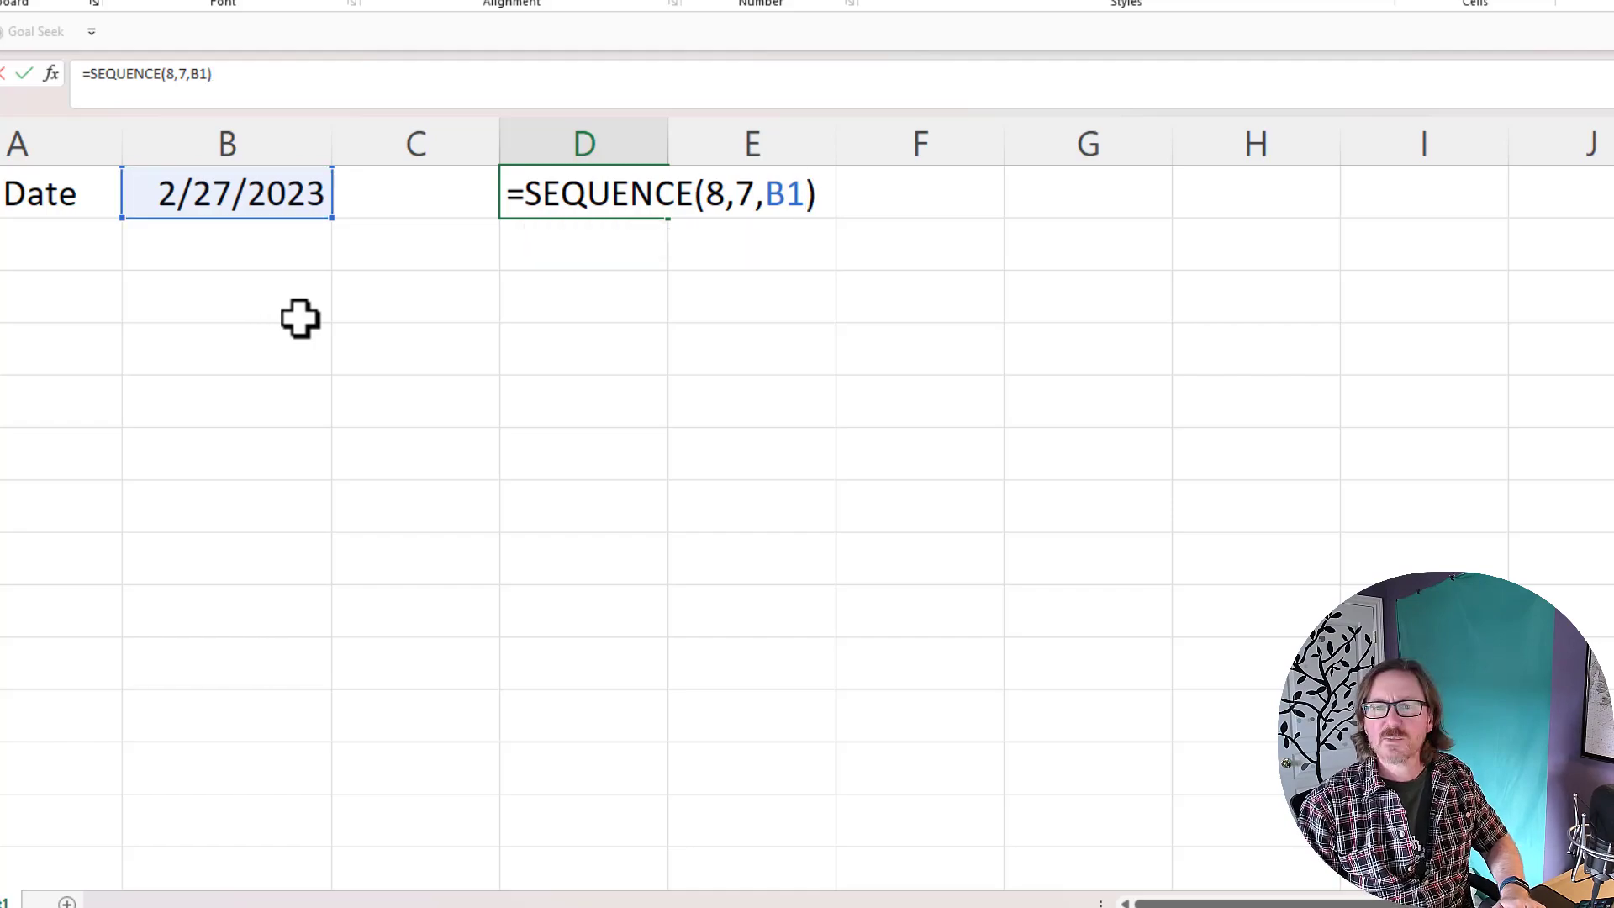
{"action": "key", "text": "Return"}
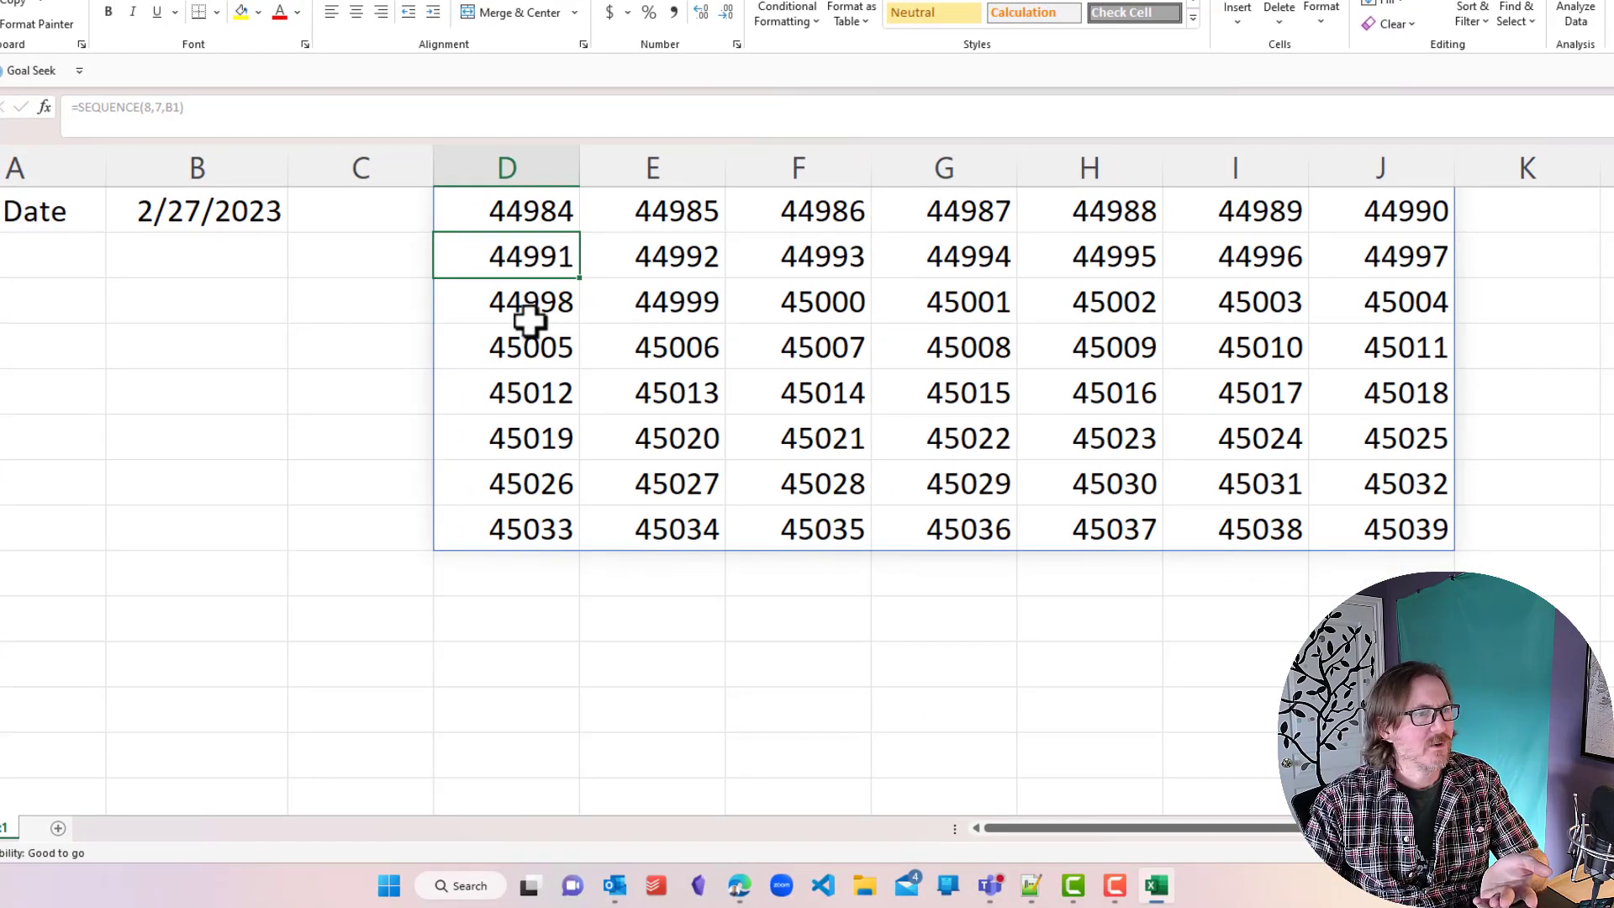
Format the spilled serials in D1:J8 as short dates
{"action": "left_click", "coordinate": [546, 220]}
{"action": "left_click_drag", "start_coordinate": [547, 220], "coordinate": [1376, 536]}
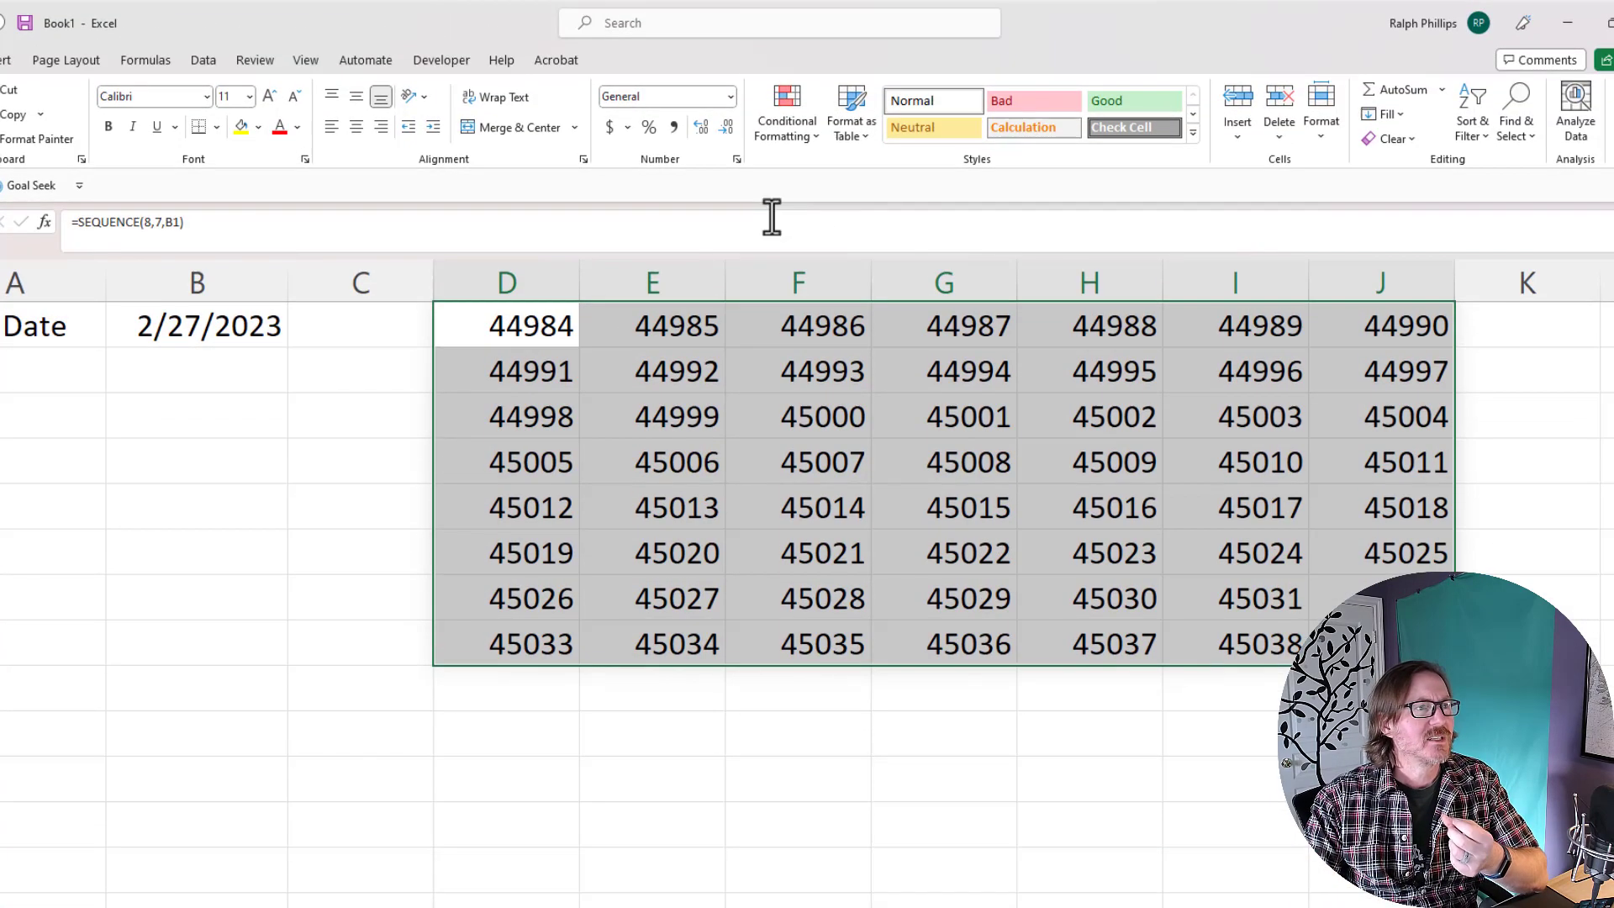
{"action": "left_click", "coordinate": [730, 76]}
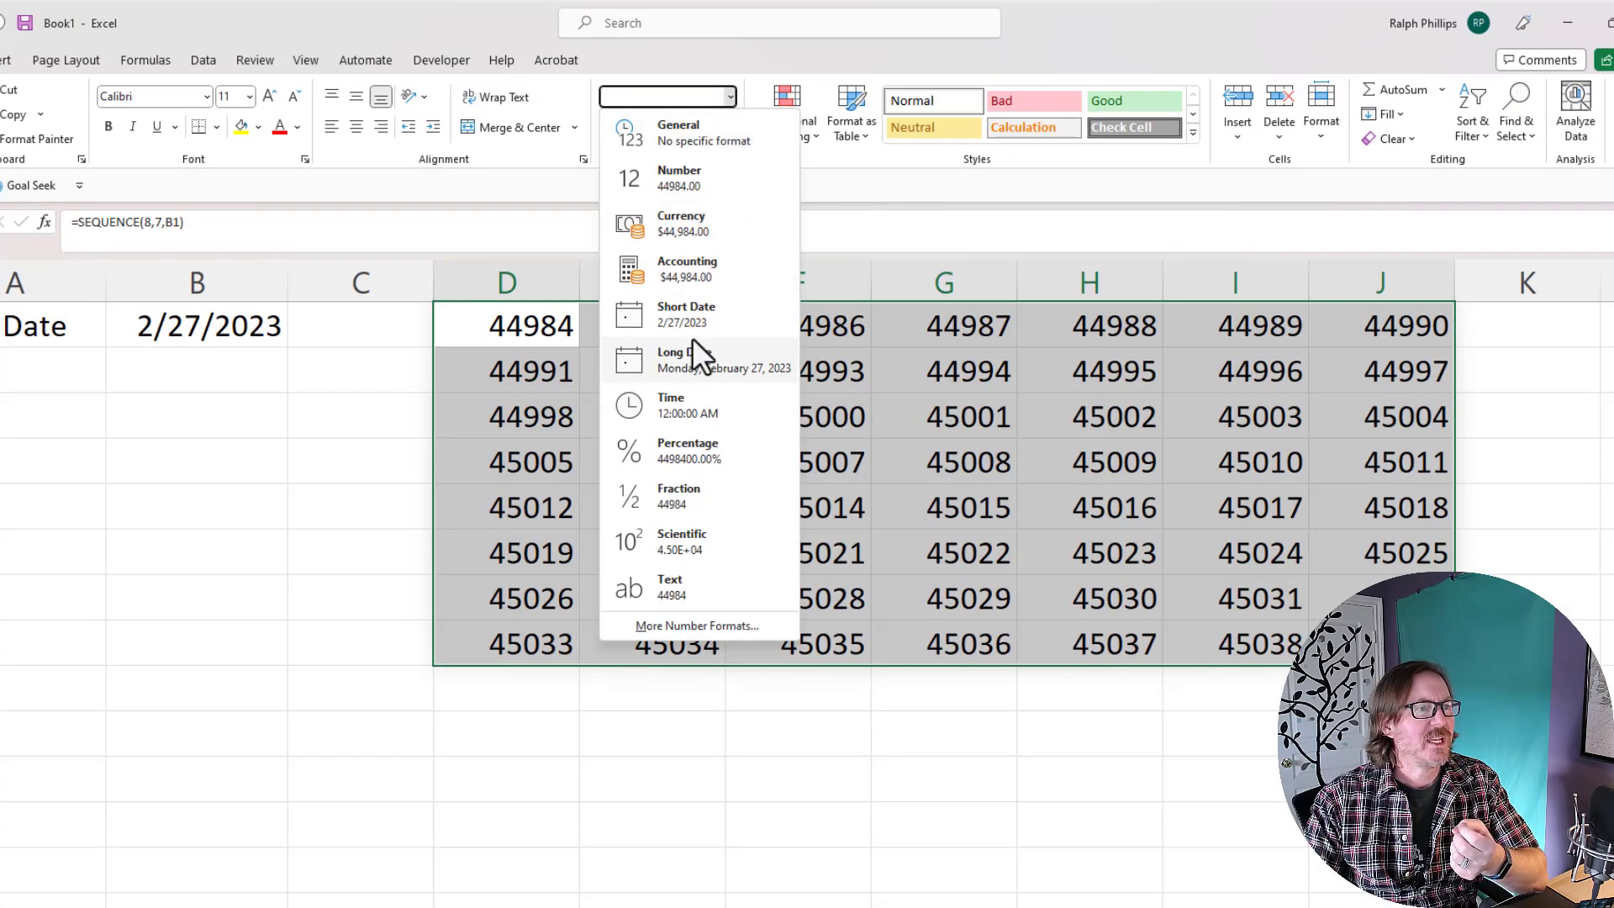
{"action": "left_click", "coordinate": [693, 314]}
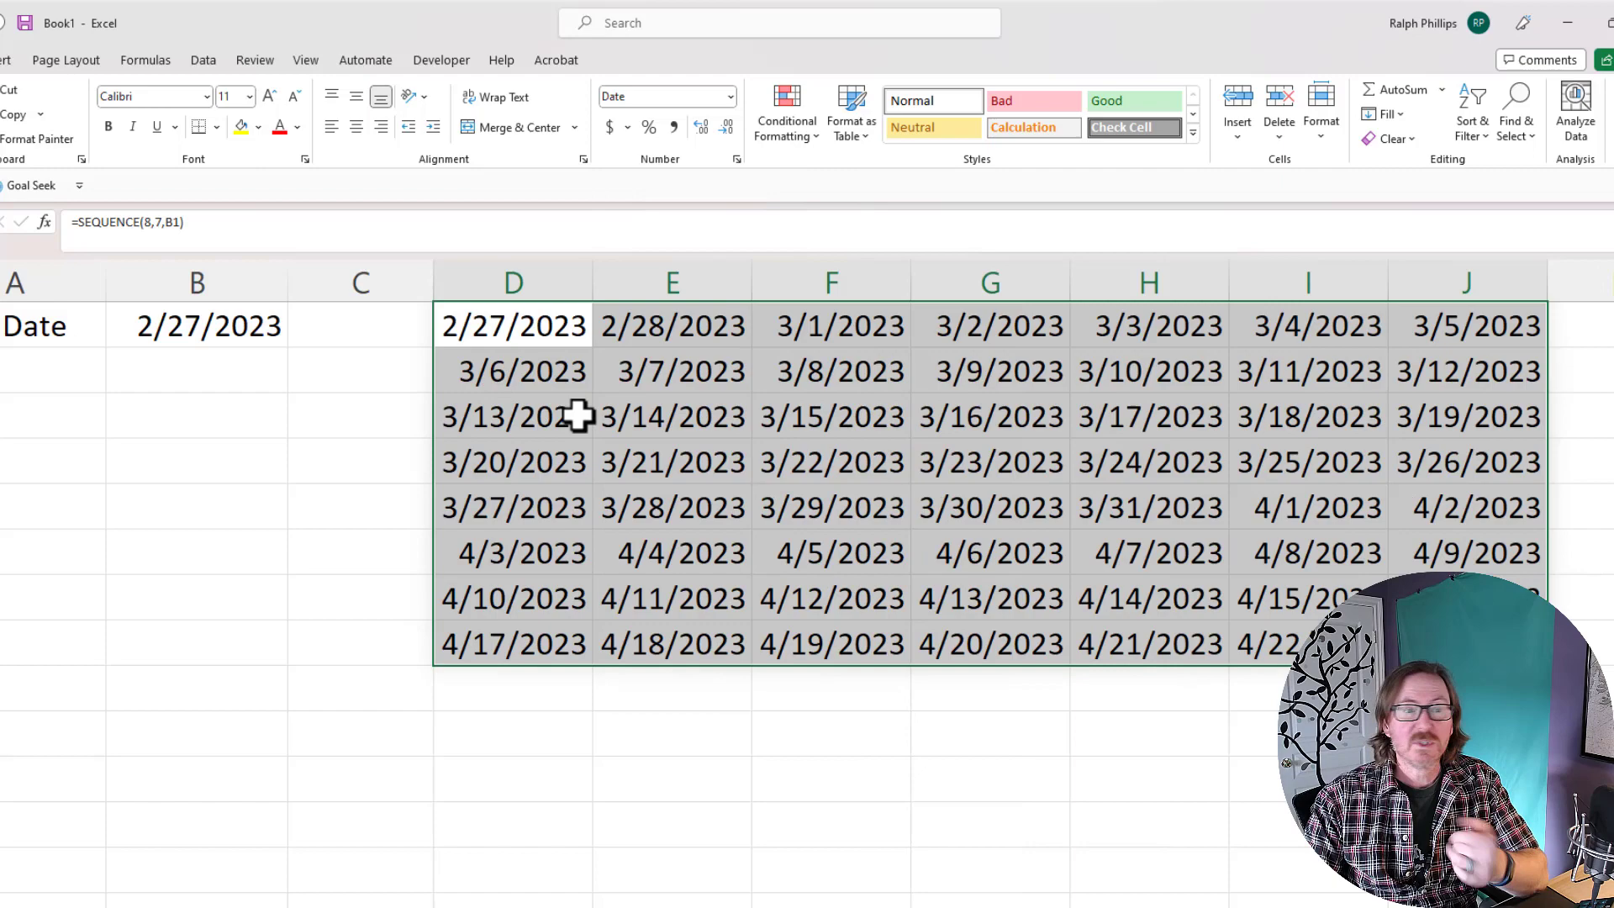
{"action": "left_click", "coordinate": [834, 599]}
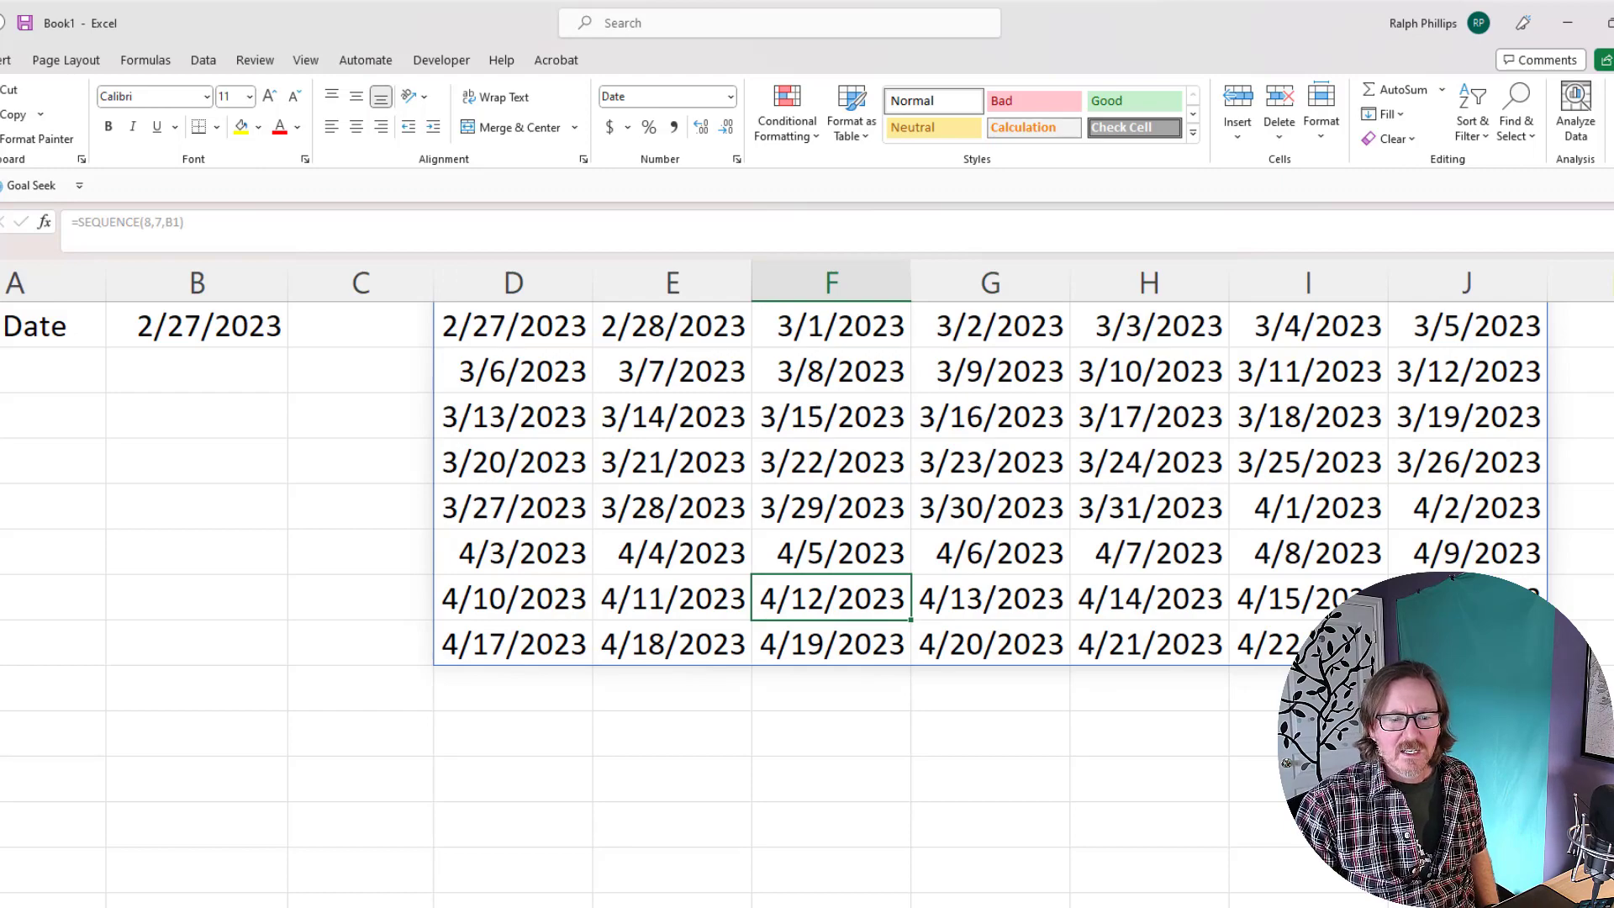
Move the date grid down three rows to D4:J11
{"action": "scroll", "coordinate": [807, 505], "scroll_direction": "down", "scroll_amount": 5}
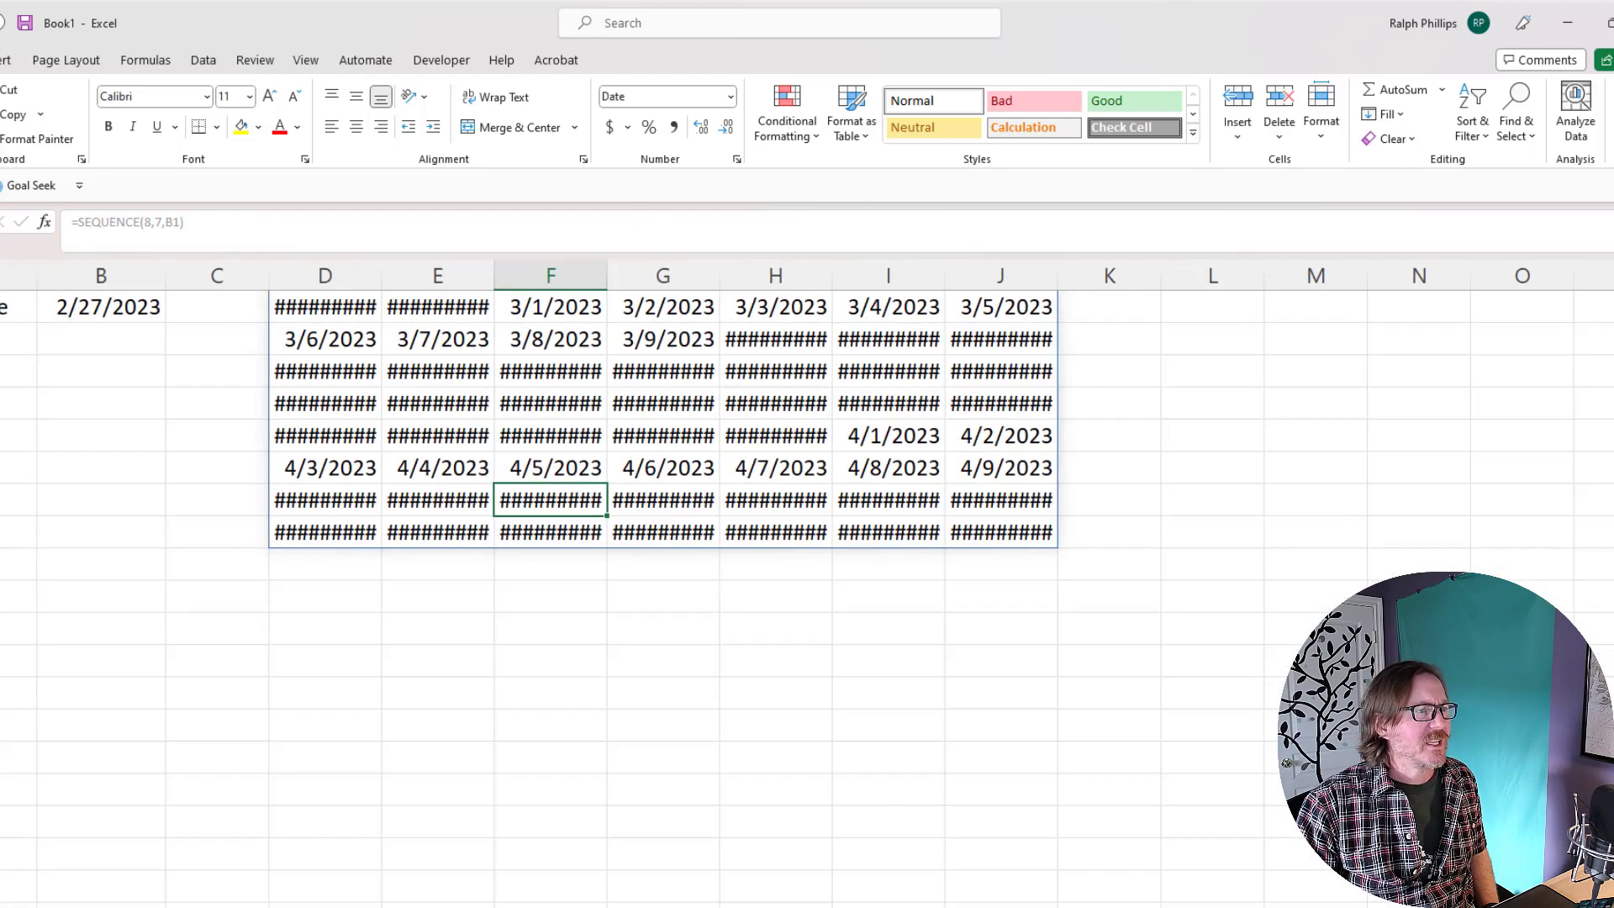
{"action": "scroll", "coordinate": [807, 505], "scroll_direction": "down", "scroll_amount": 1}
{"action": "left_click", "coordinate": [929, 748]}
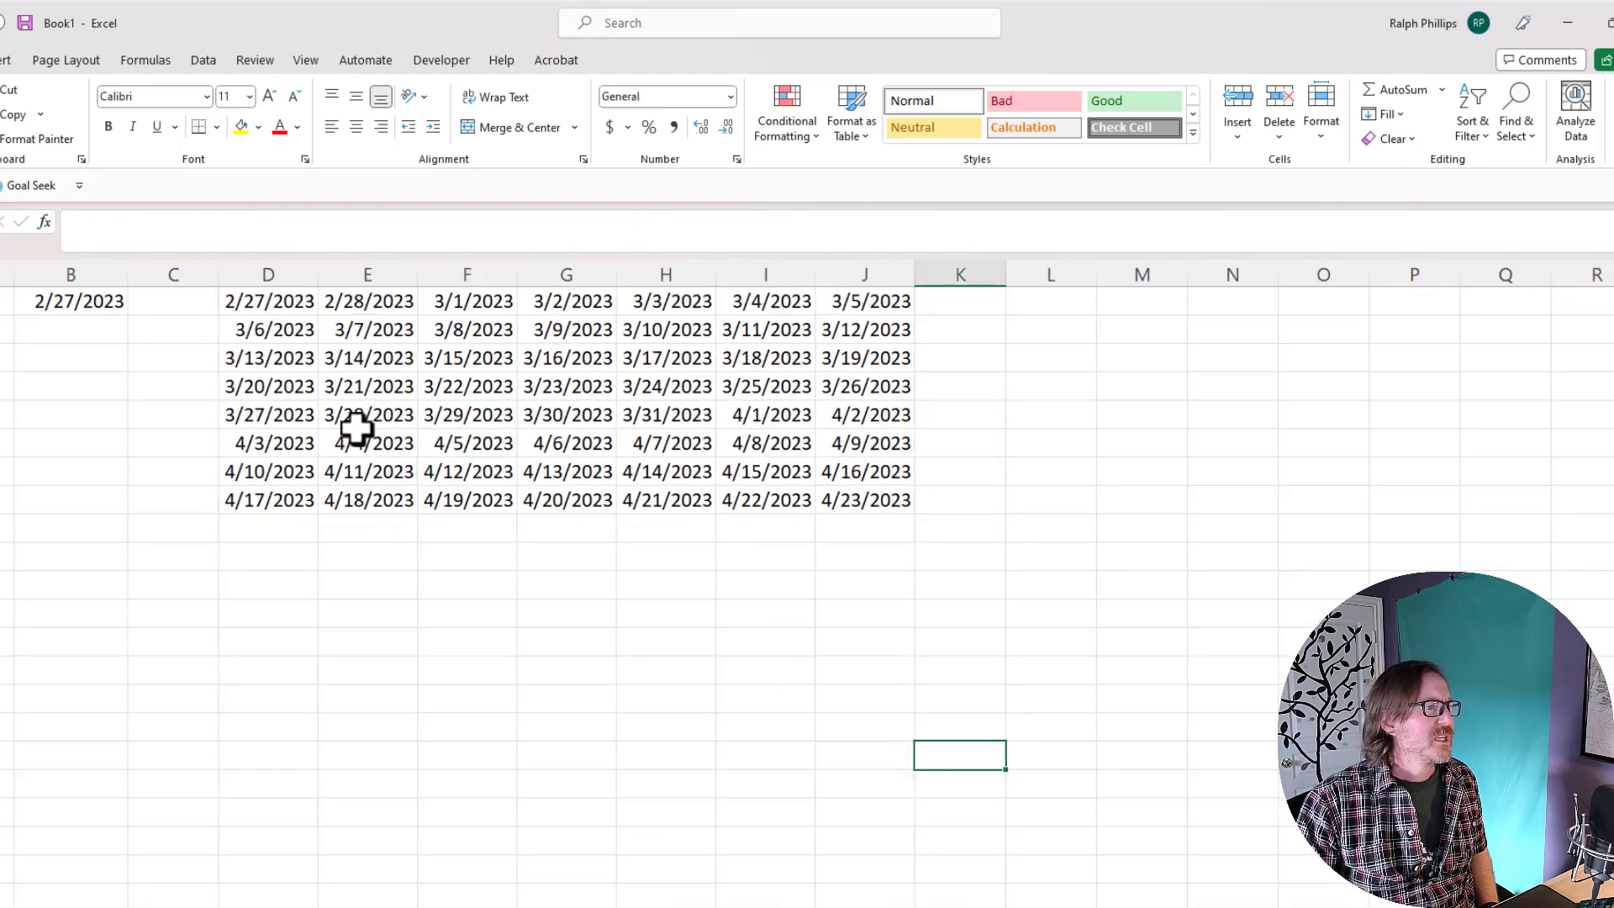
{"action": "left_click_drag", "start_coordinate": [249, 295], "coordinate": [860, 500]}
{"action": "left_click_drag", "start_coordinate": [693, 513], "coordinate": [678, 588]}
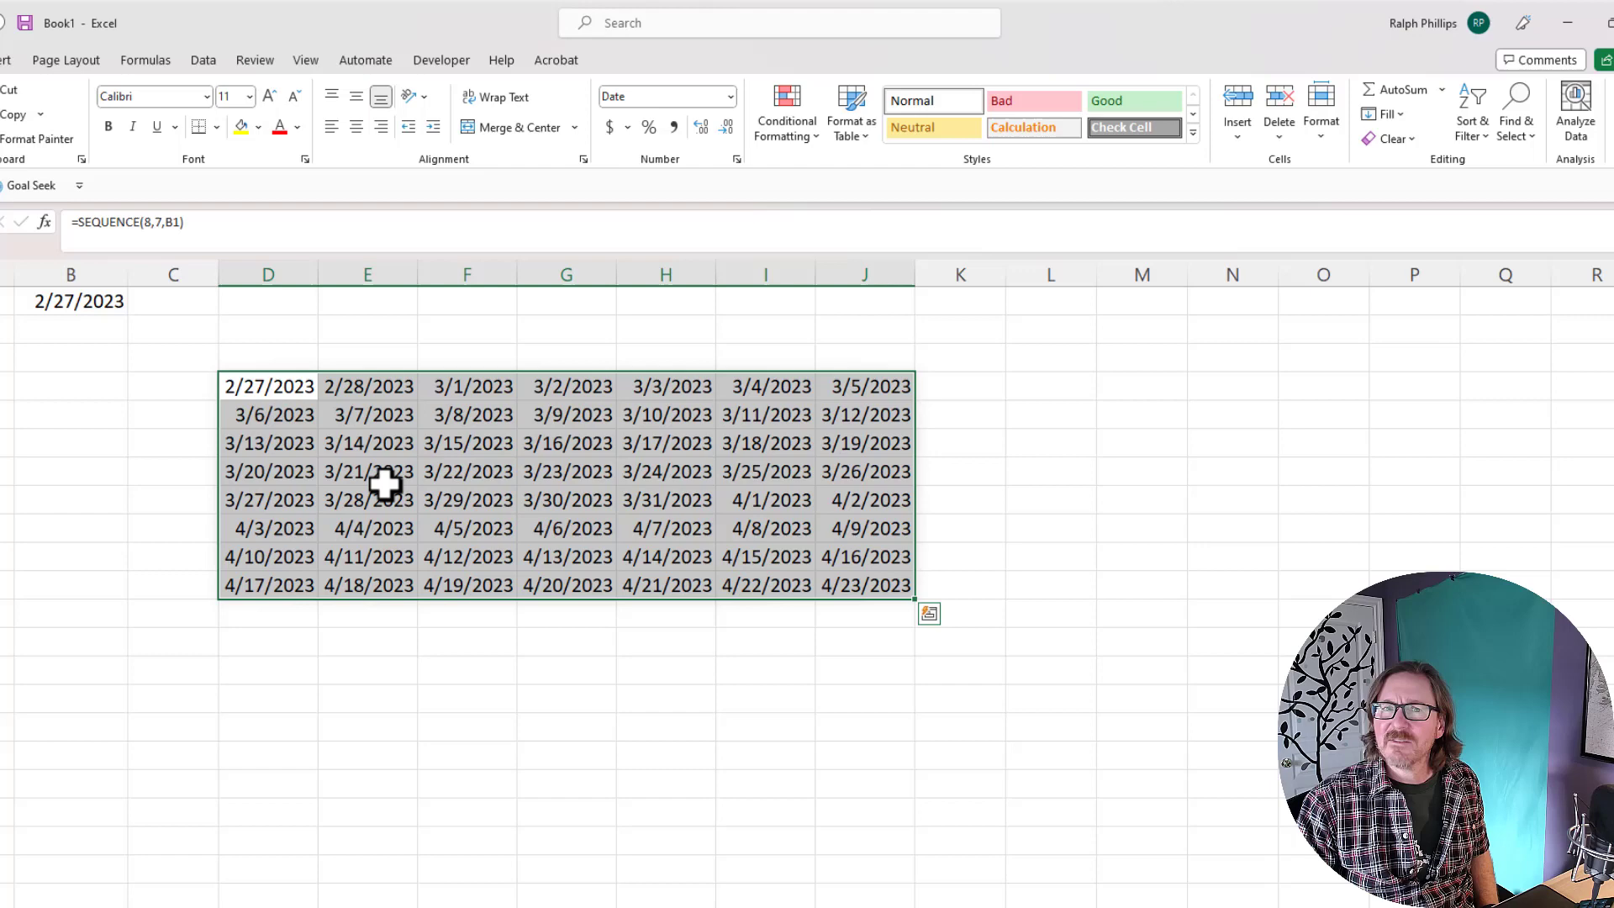
{"action": "left_click", "coordinate": [566, 502]}
Widen columns D–J equally and make the eight date rows much taller
{"action": "left_click", "coordinate": [263, 271]}
{"action": "left_click_drag", "start_coordinate": [263, 271], "coordinate": [858, 278]}
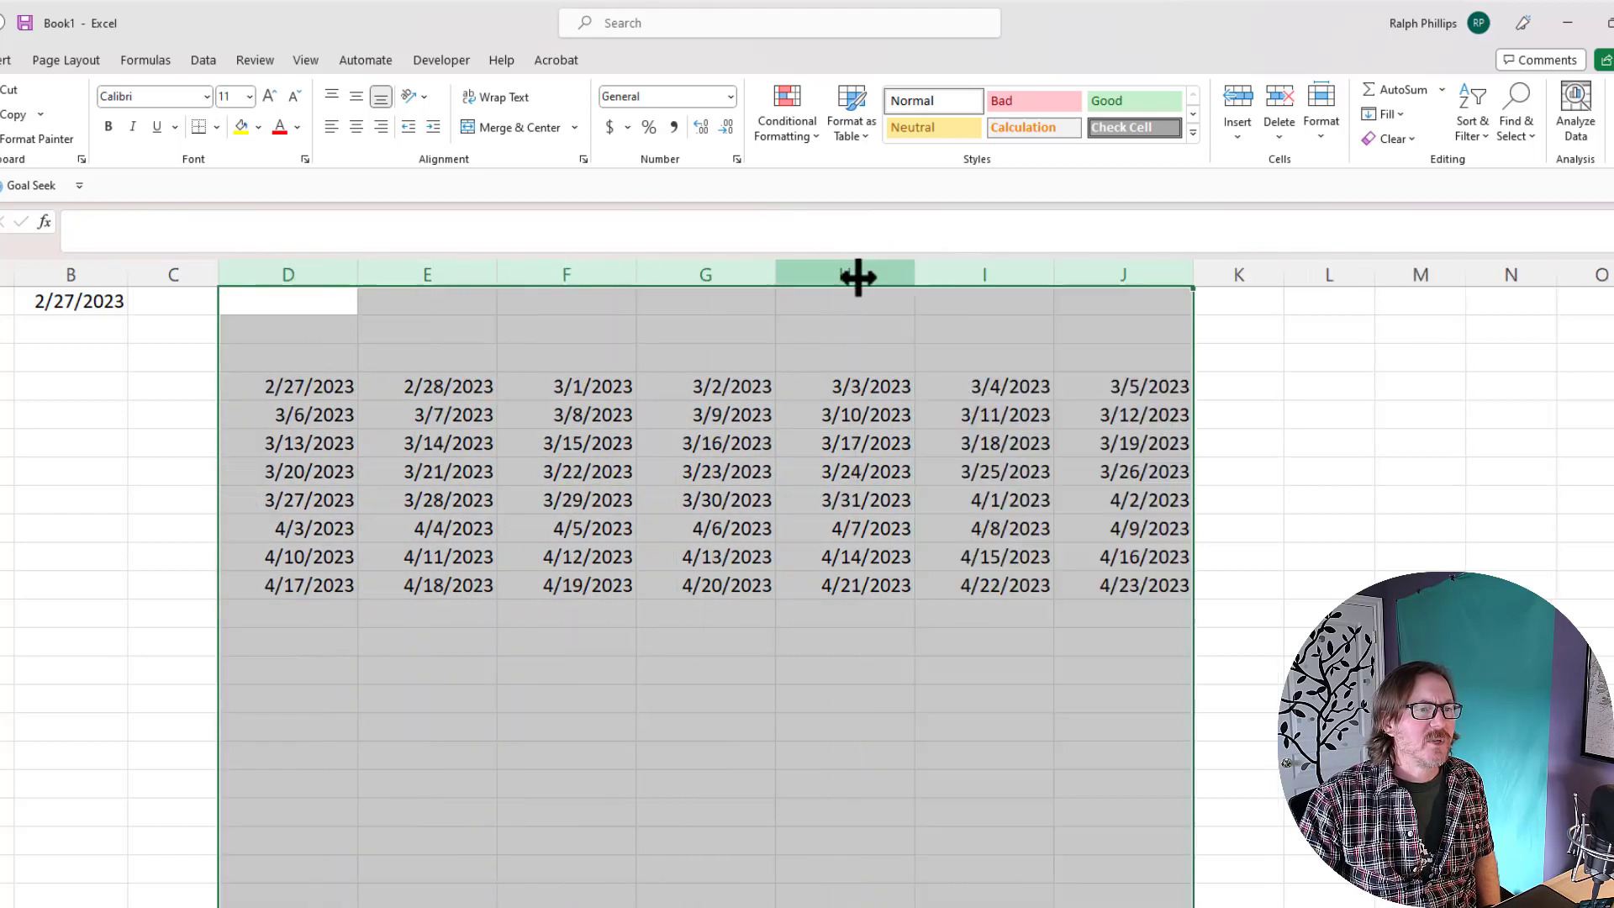
{"action": "left_click", "coordinate": [703, 467]}
{"action": "left_click_drag", "start_coordinate": [2, 386], "coordinate": [2, 585]}
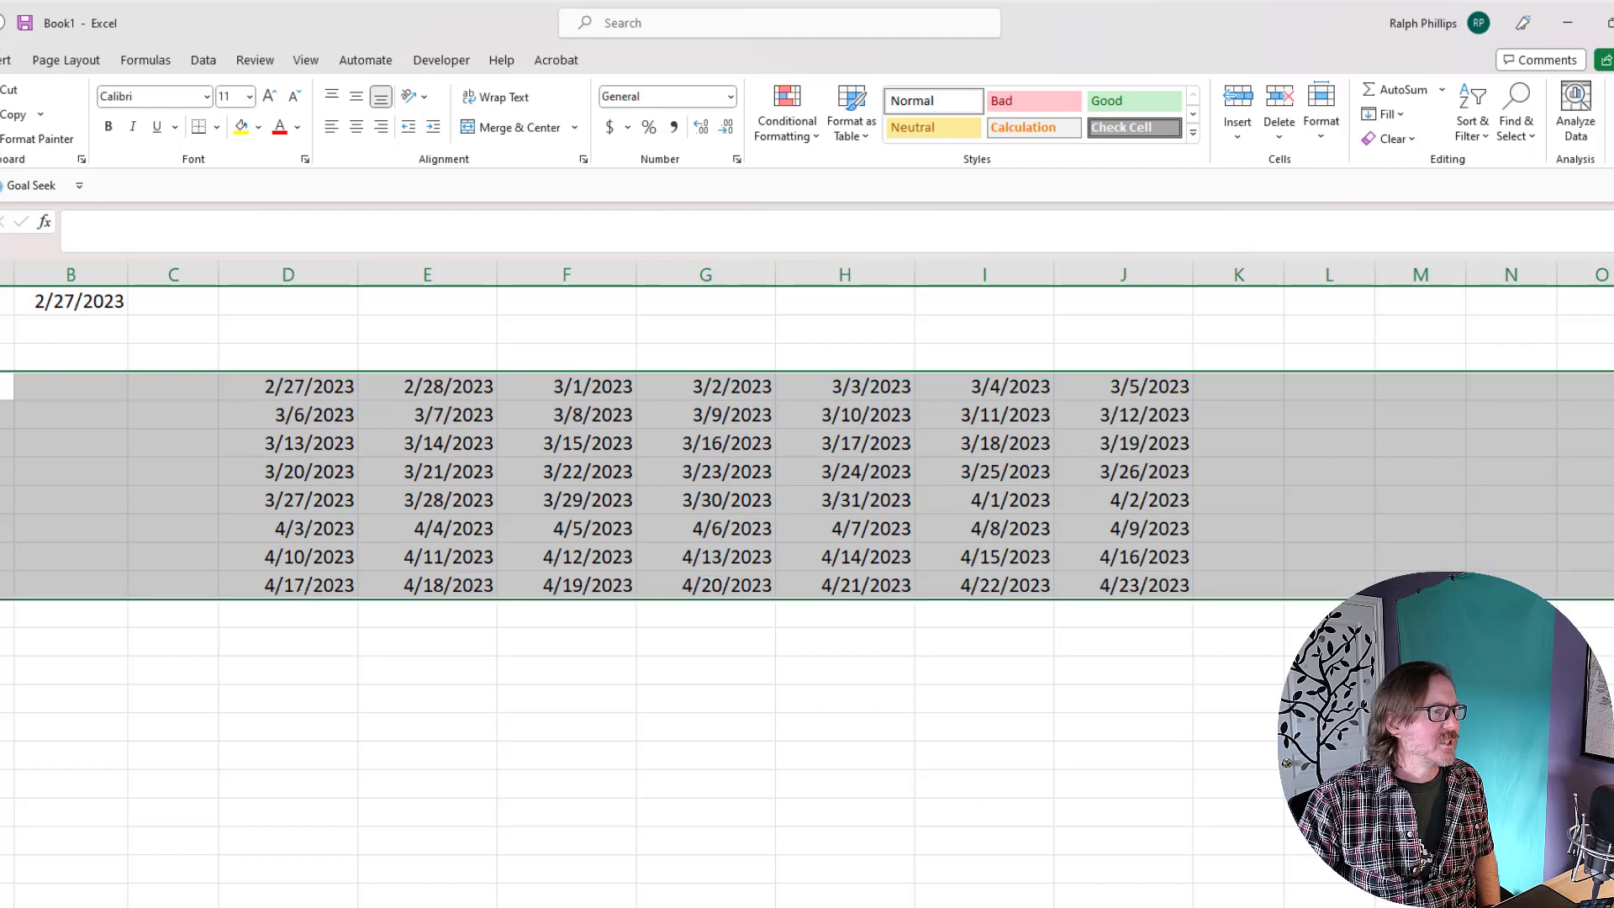
{"action": "left_click_drag", "start_coordinate": [2, 457], "coordinate": [1, 584]}
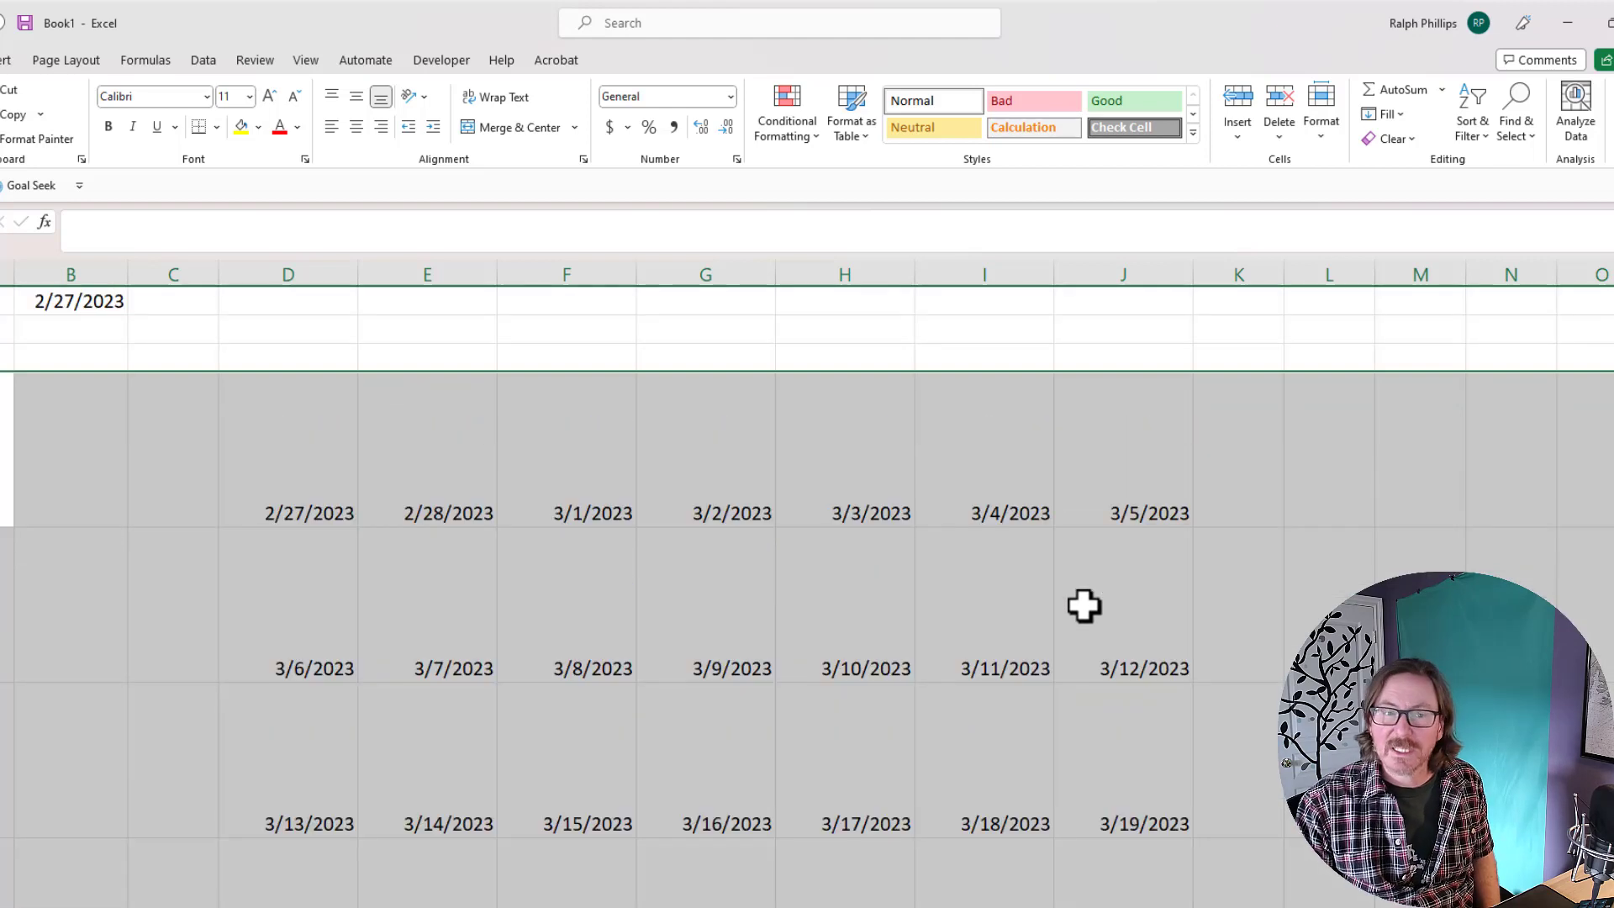
{"action": "left_click", "coordinate": [1049, 605]}
{"action": "left_click_drag", "start_coordinate": [345, 437], "coordinate": [1085, 692]}
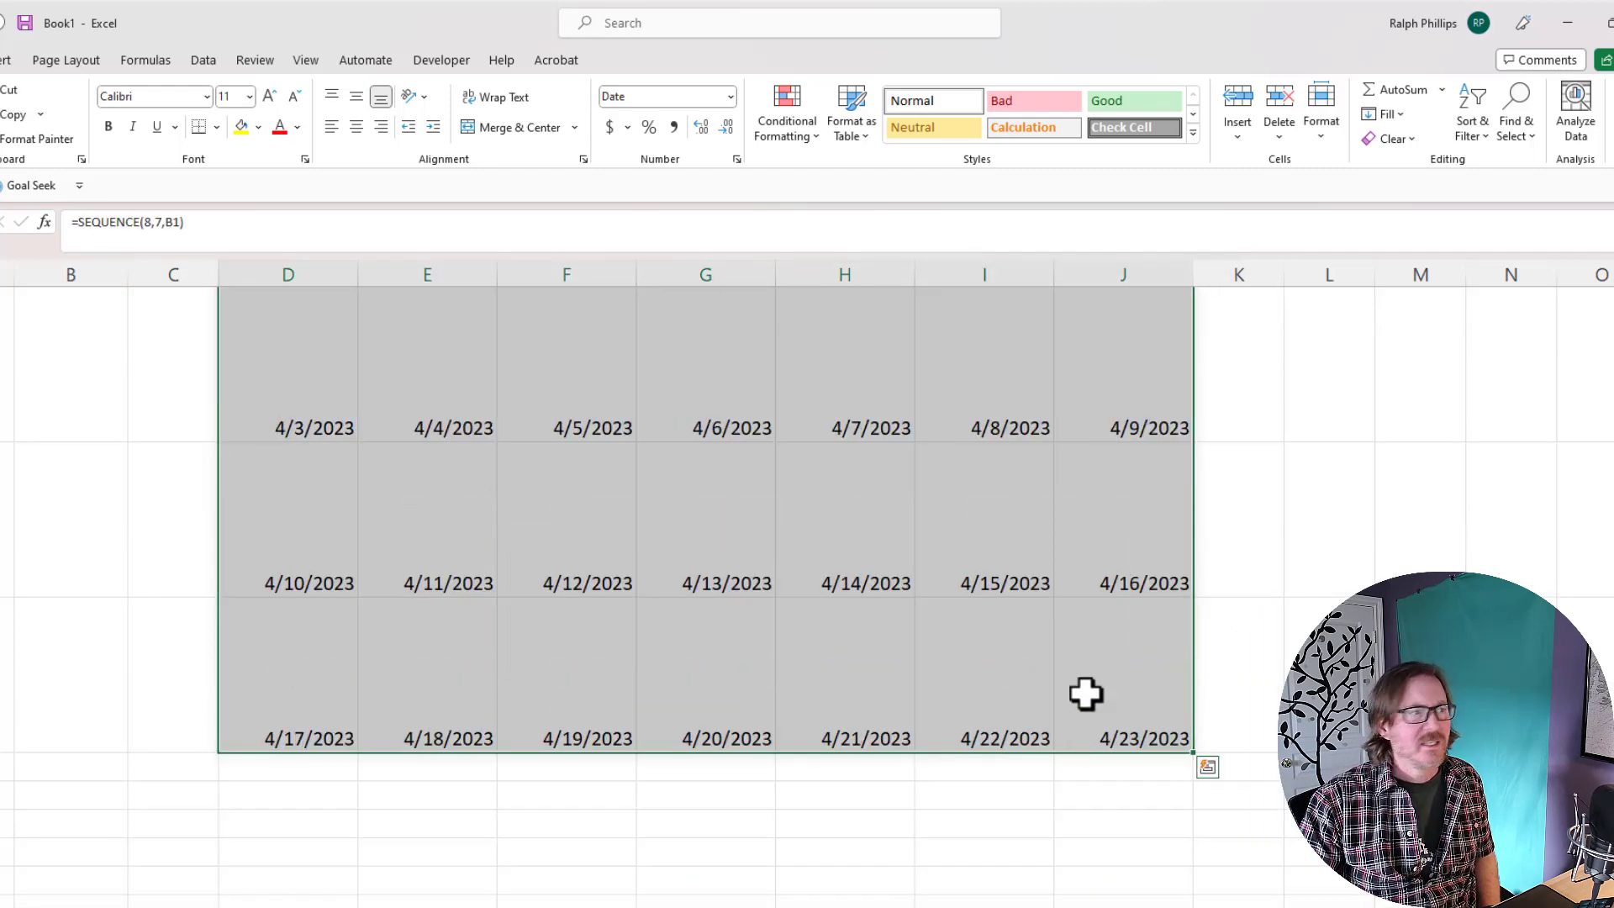
Give every calendar cell All Borders and align the dates top-centre
{"action": "left_click", "coordinate": [218, 126]}
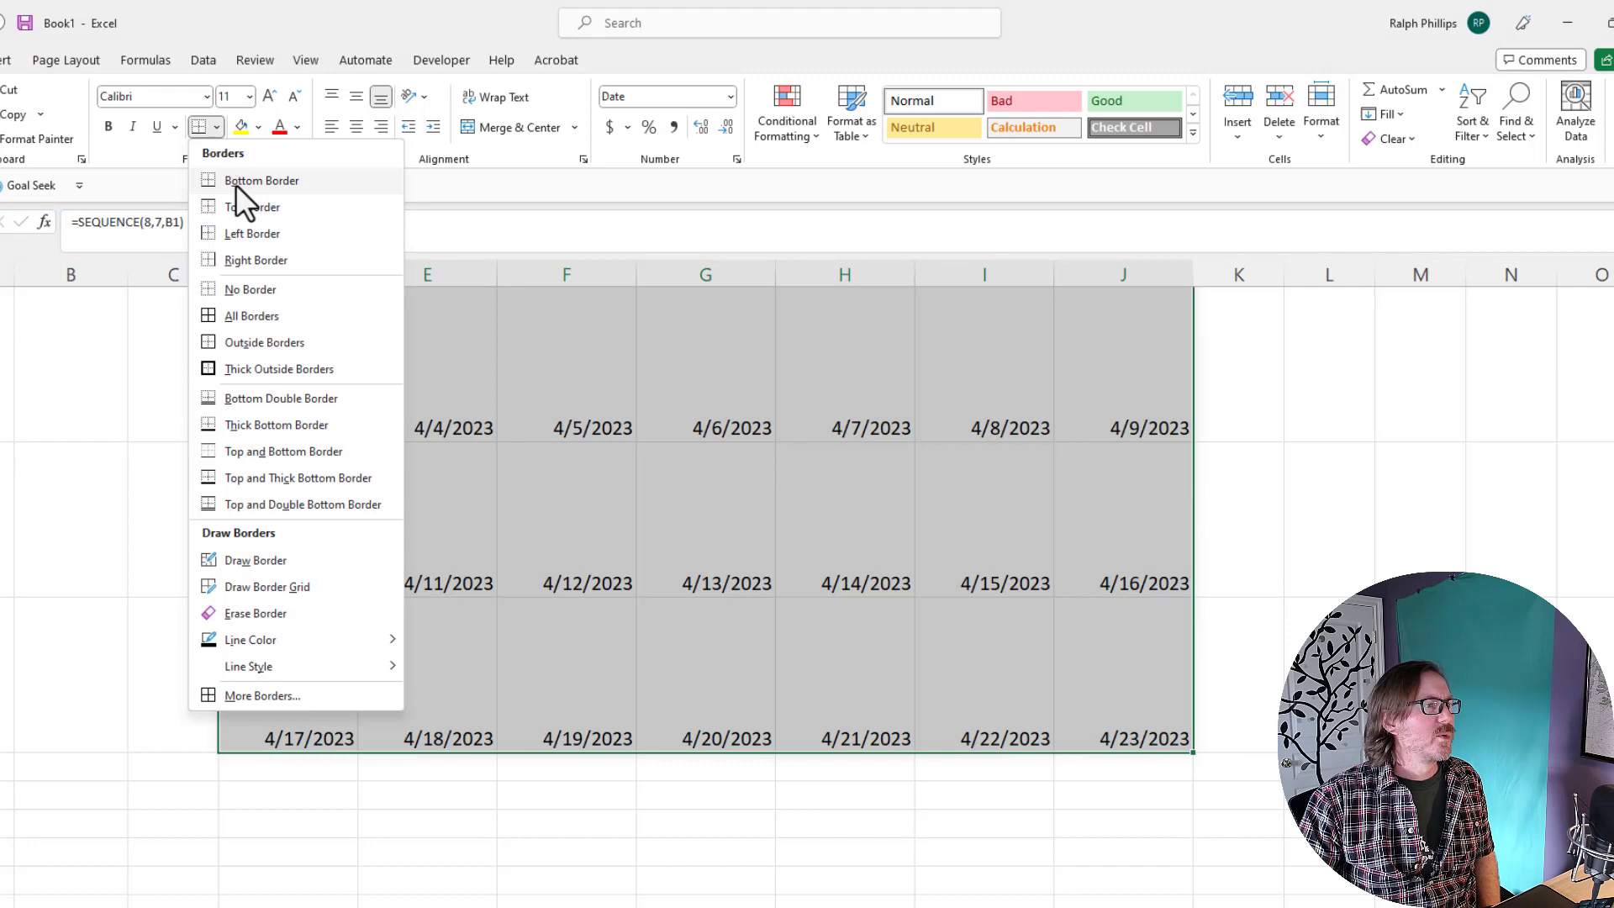
{"action": "left_click", "coordinate": [243, 318]}
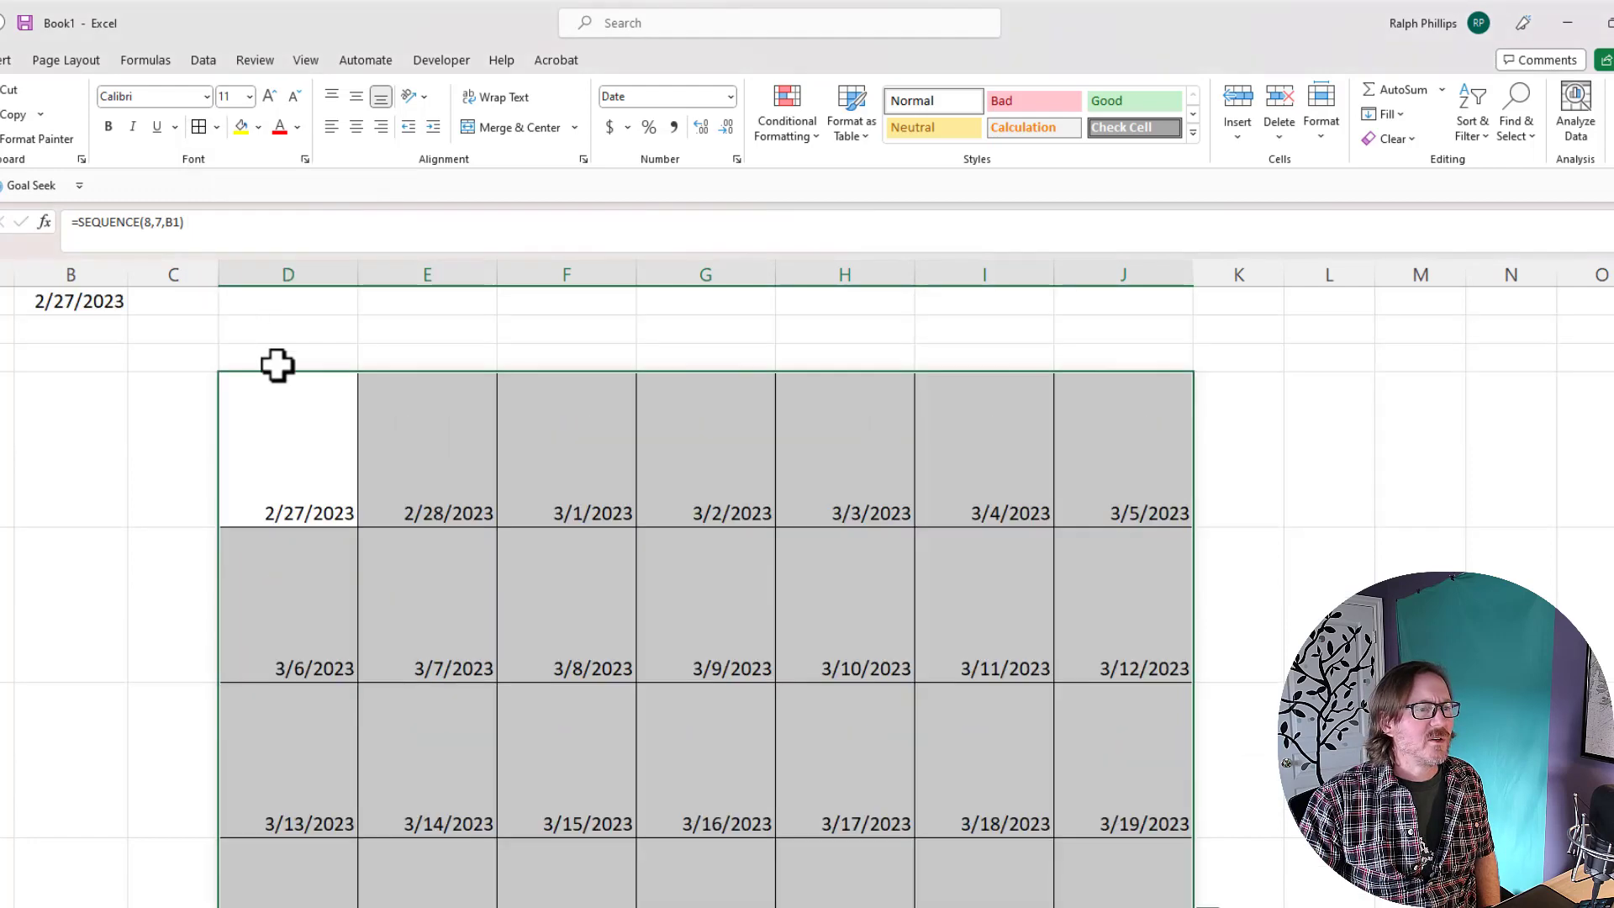
{"action": "left_click", "coordinate": [353, 129]}
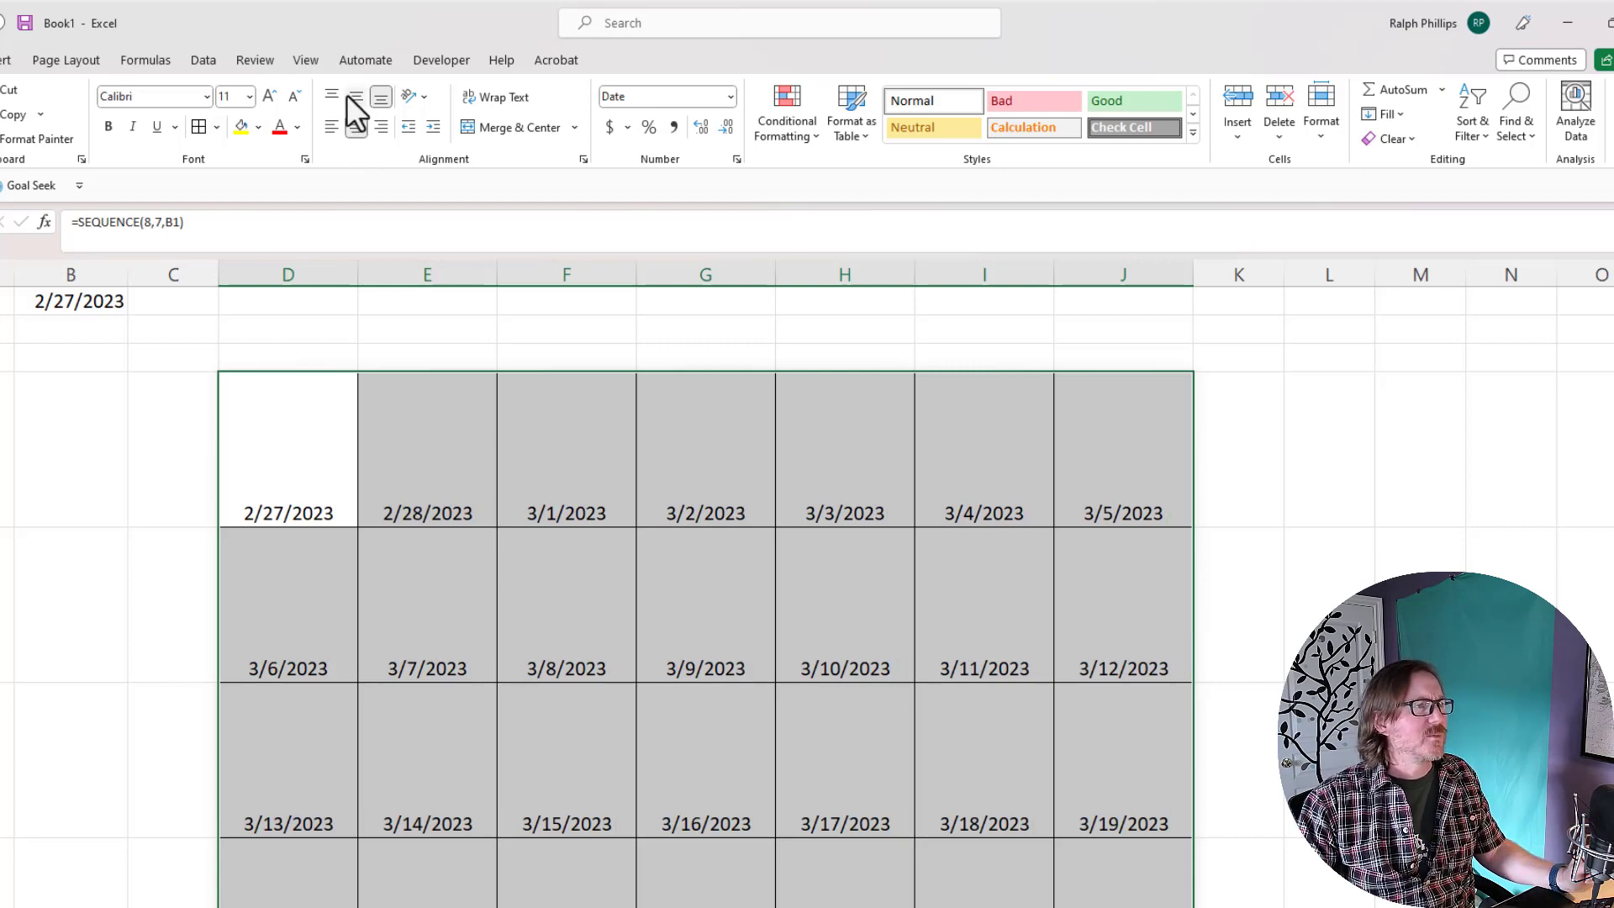
{"action": "left_click", "coordinate": [333, 91]}
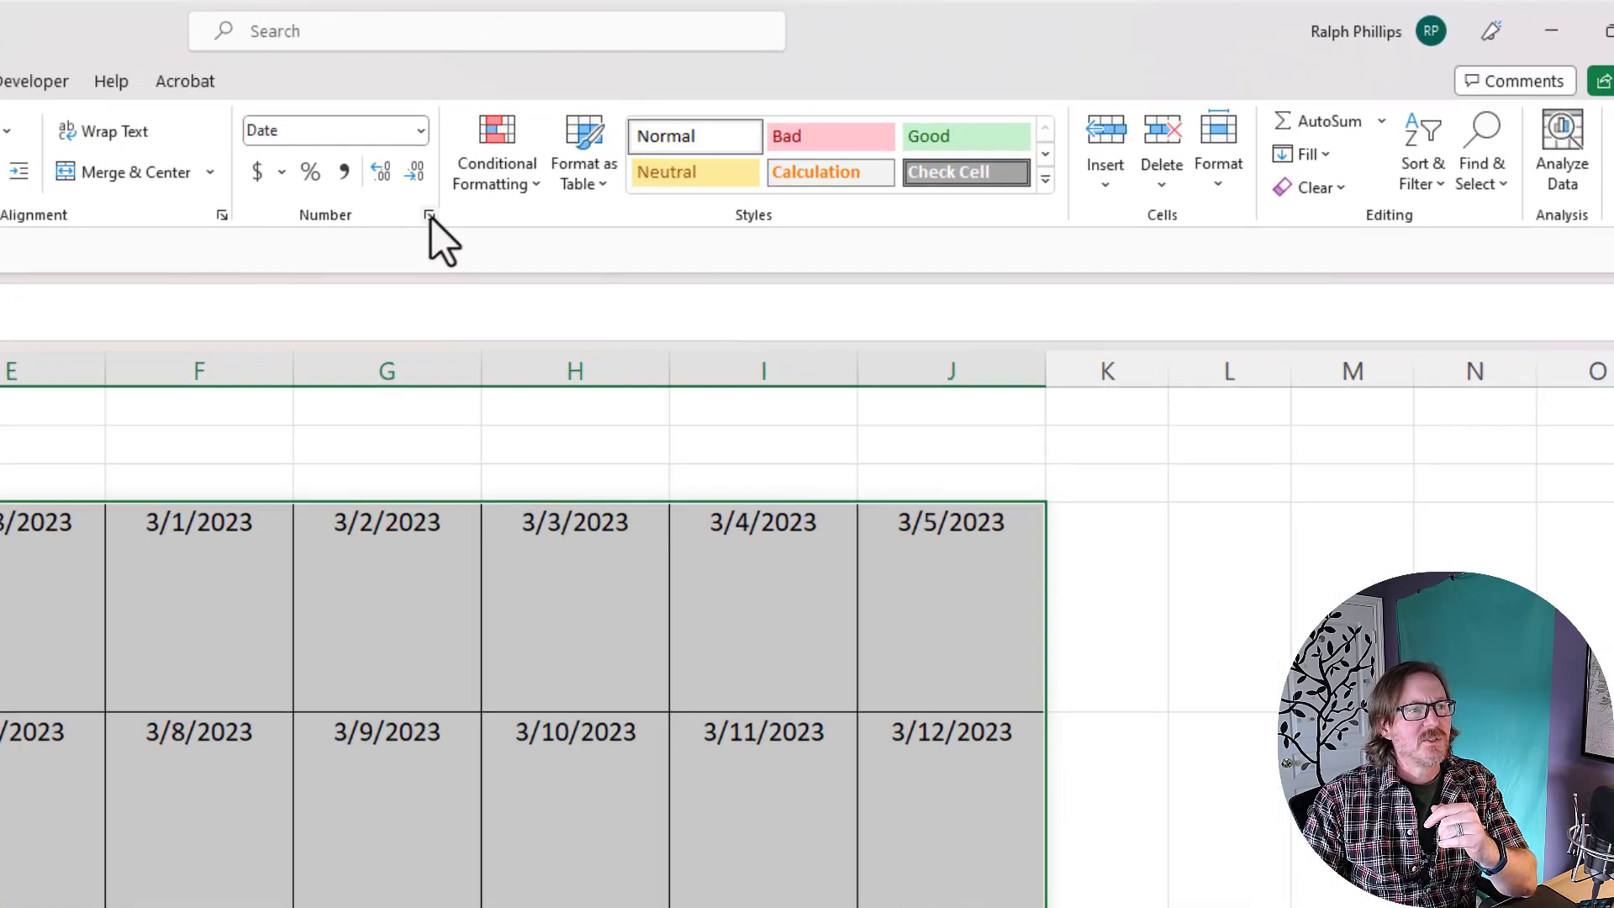
Apply the custom number format mmm dd (ddd) to the calendar dates
{"action": "left_click", "coordinate": [429, 217]}
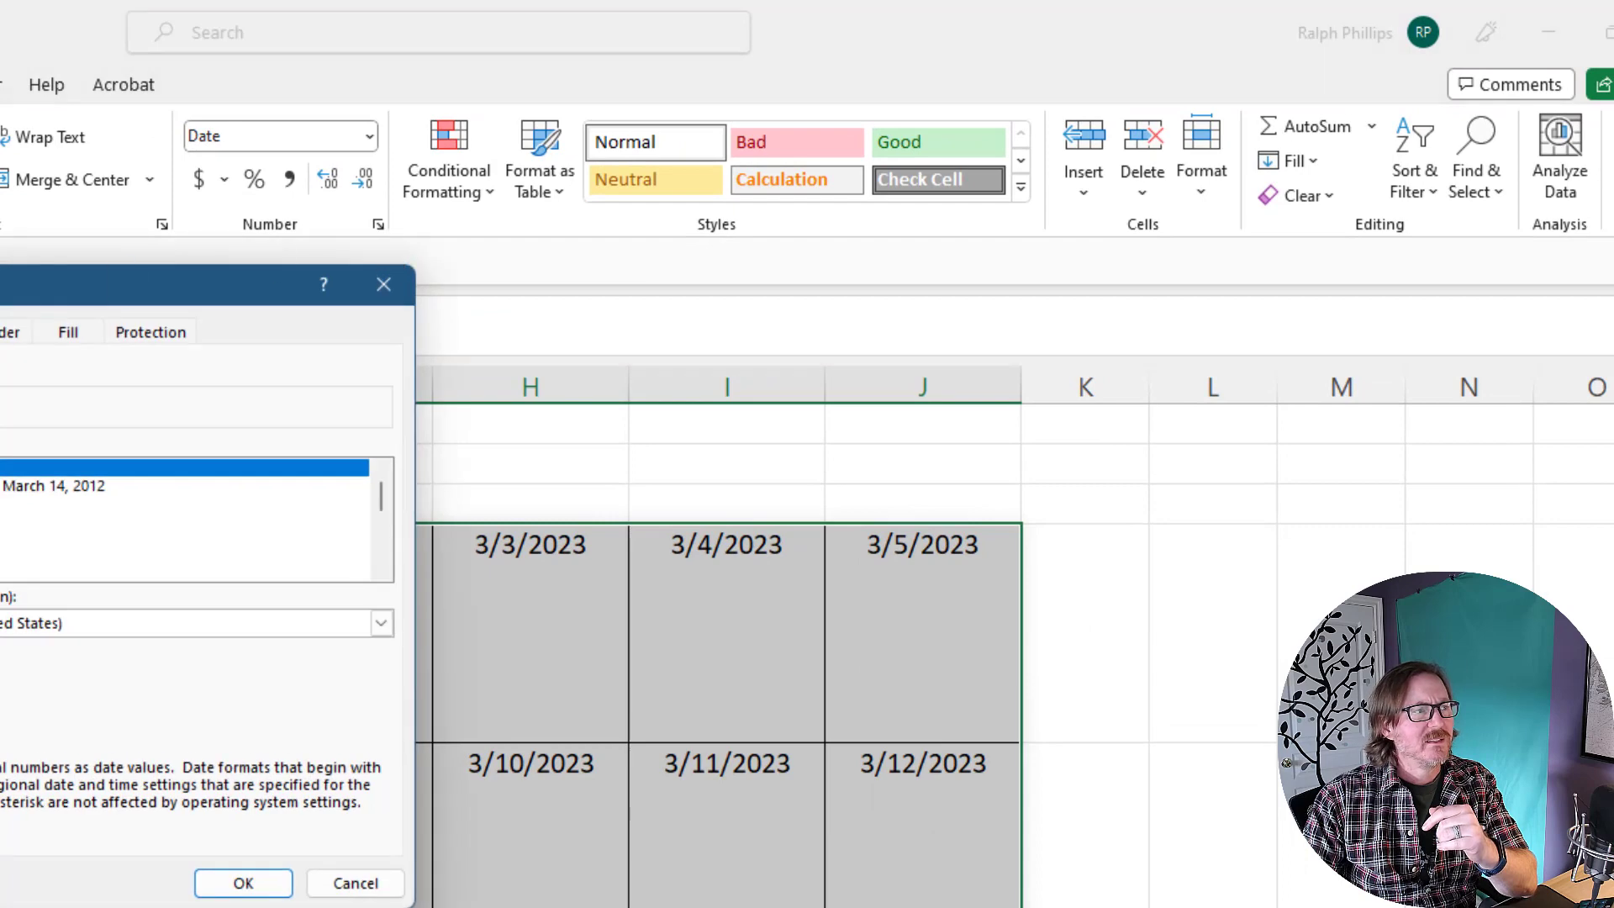
{"action": "left_click_drag", "start_coordinate": [149, 288], "coordinate": [600, 261]}
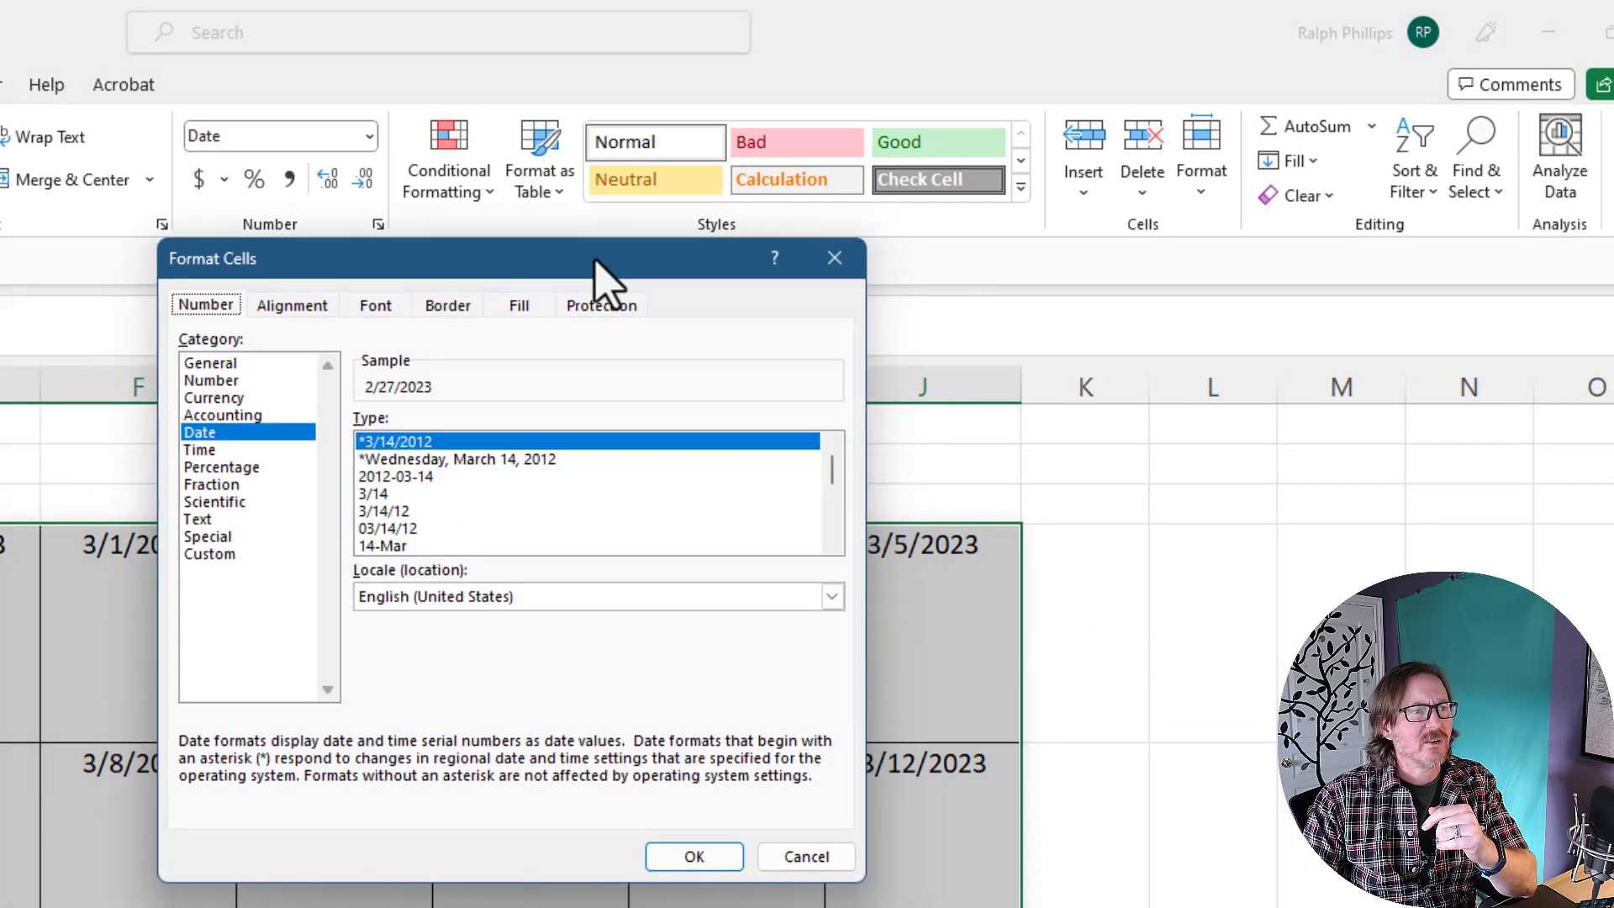
{"action": "left_click", "coordinate": [209, 554]}
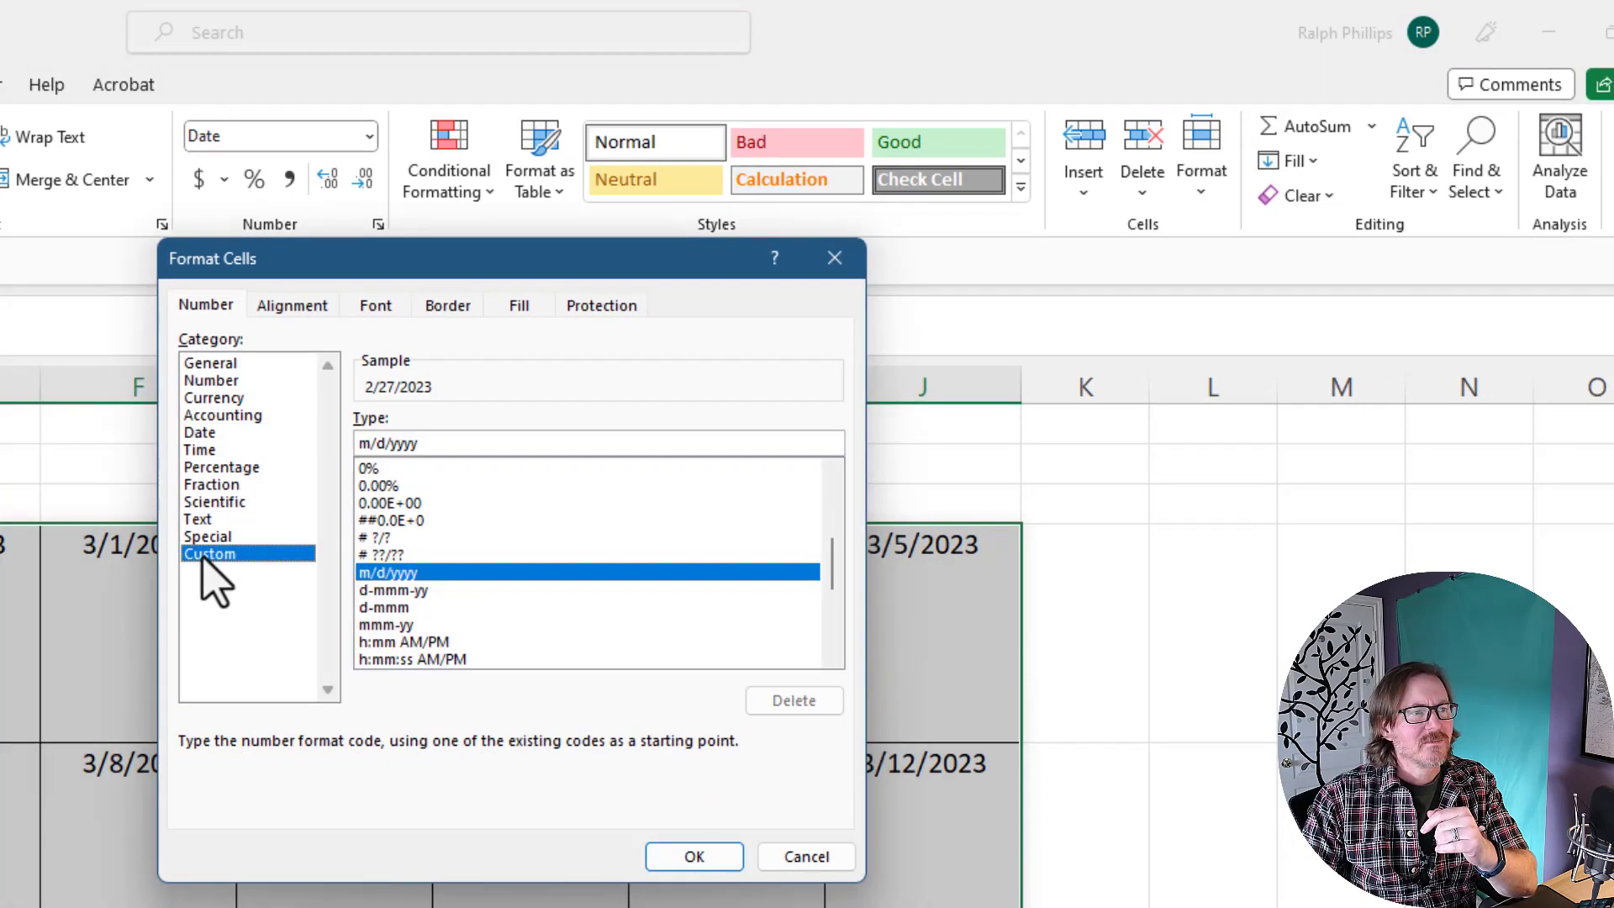
{"action": "left_click_drag", "start_coordinate": [431, 443], "coordinate": [253, 461]}
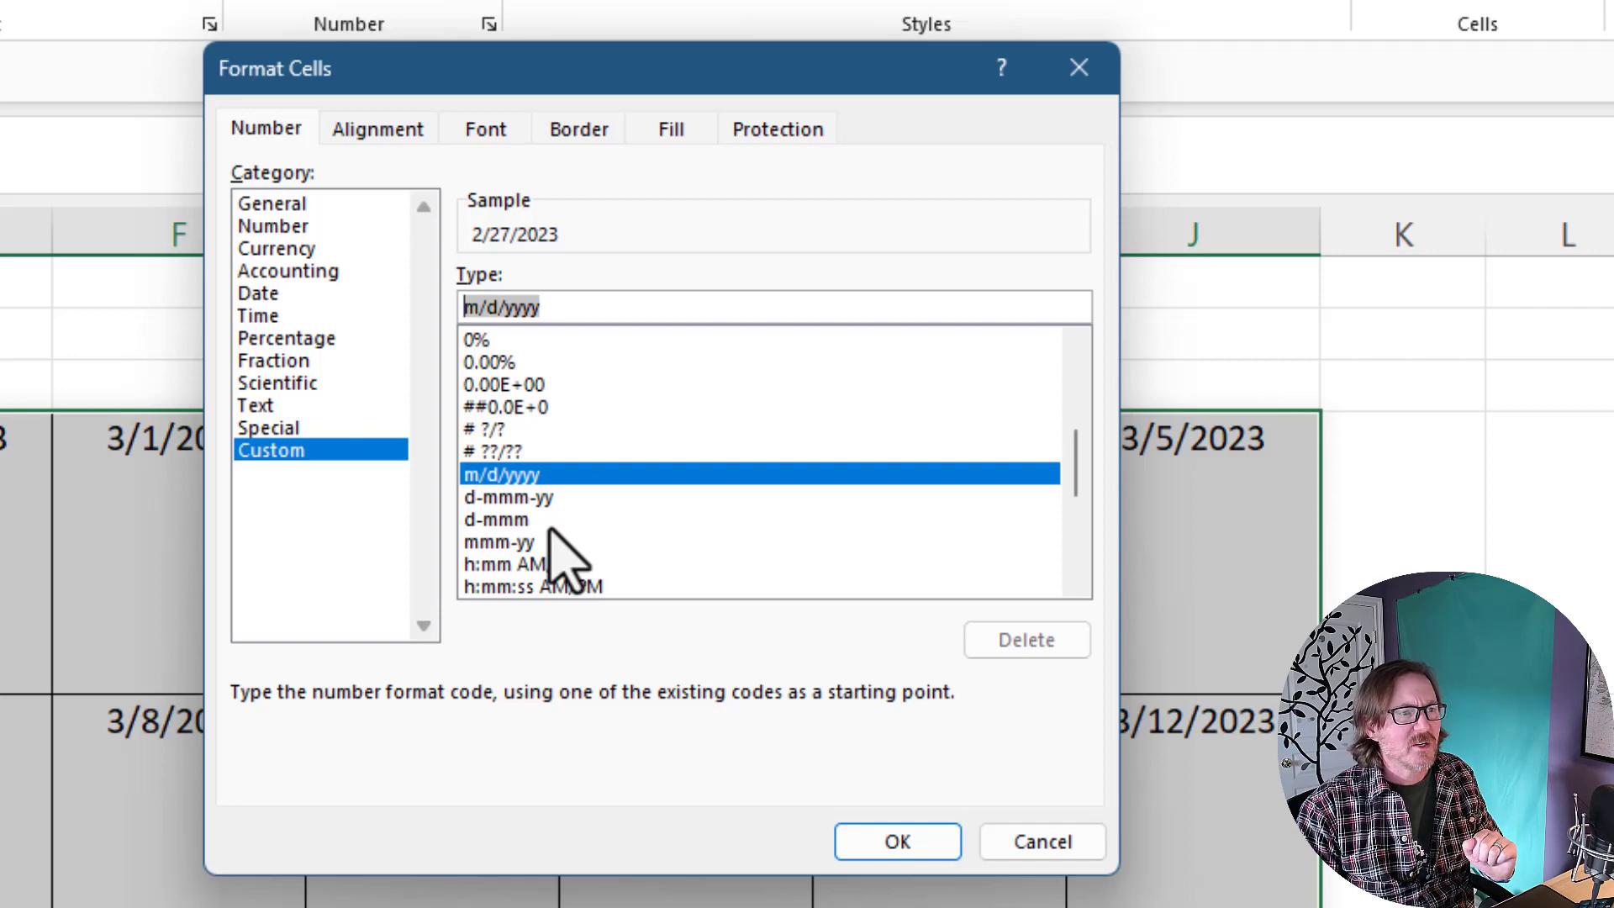
{"action": "type", "text": "m"}
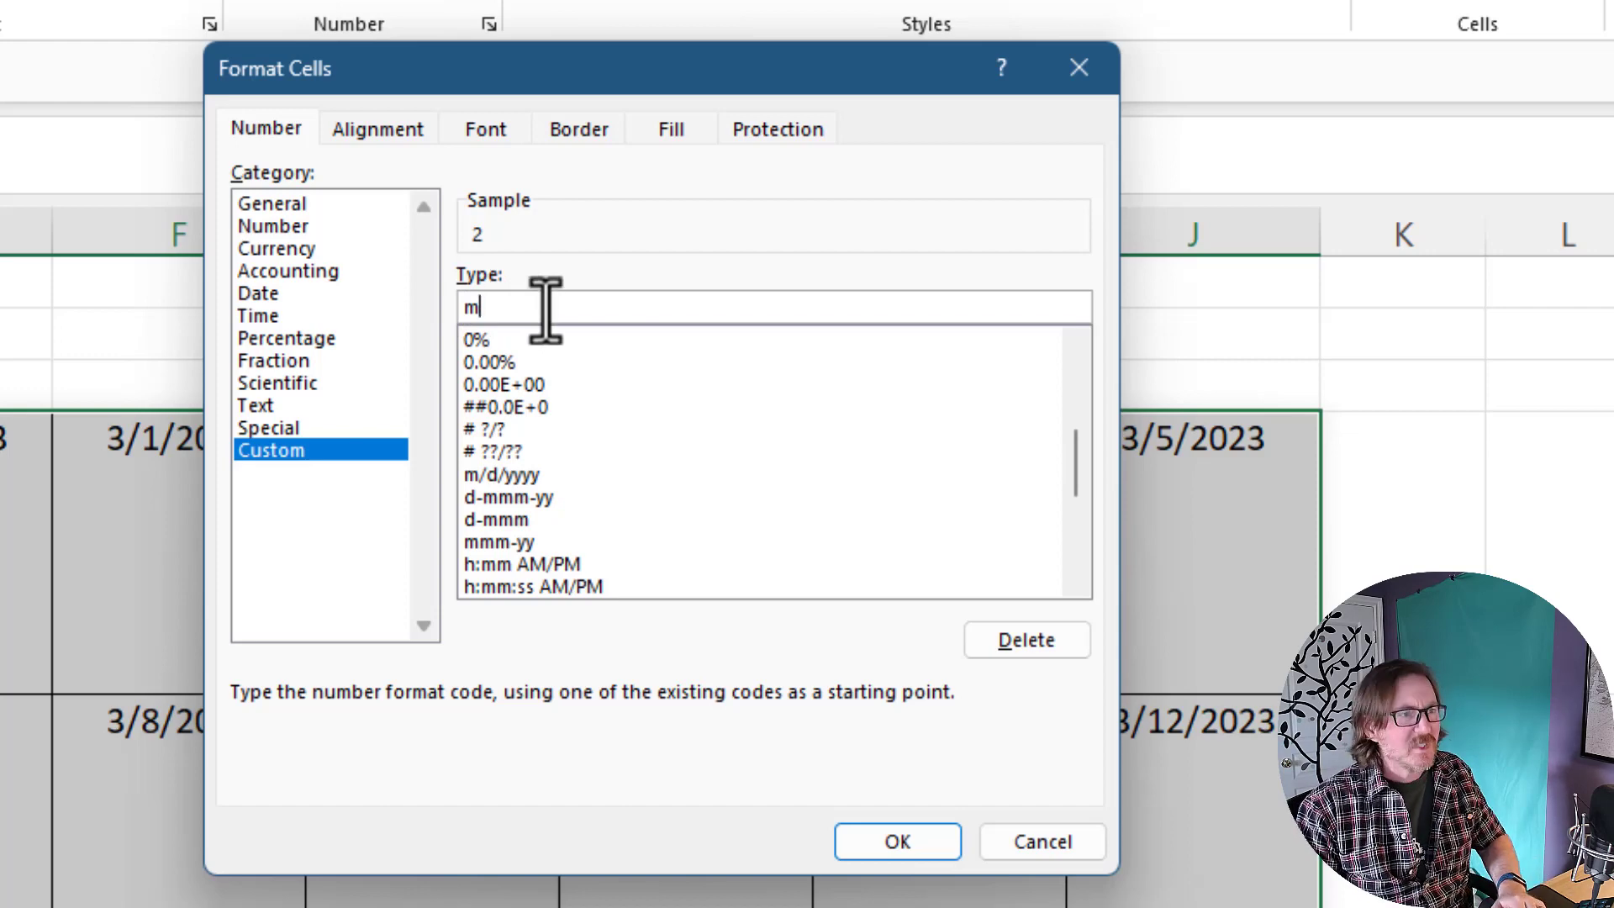
{"action": "type", "text": "m"}
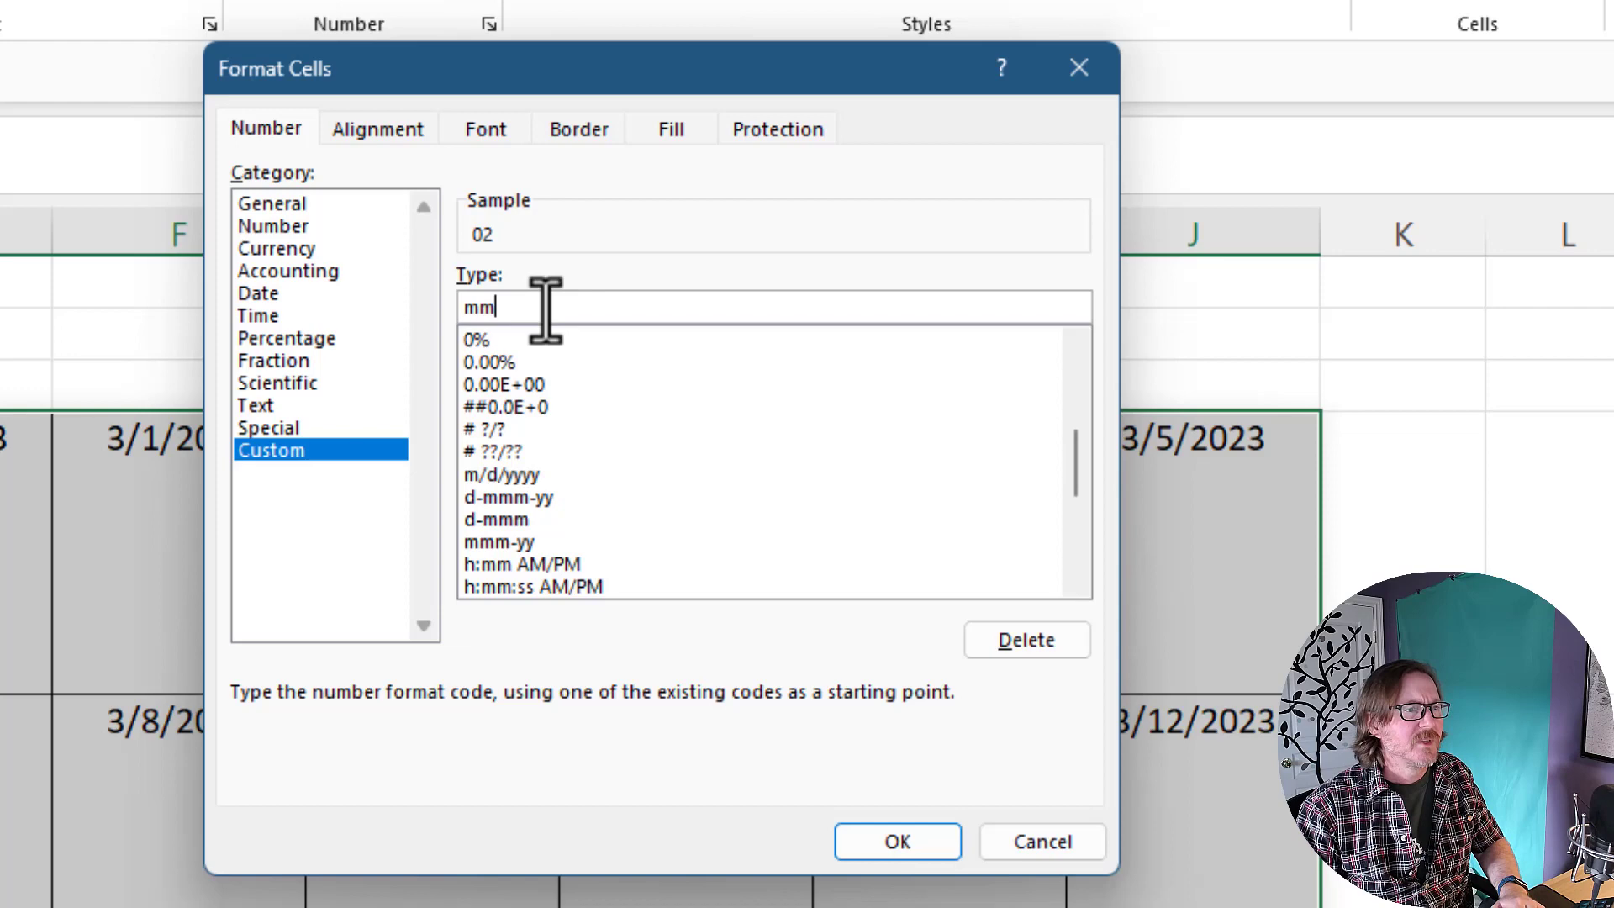
{"action": "type", "text": "m"}
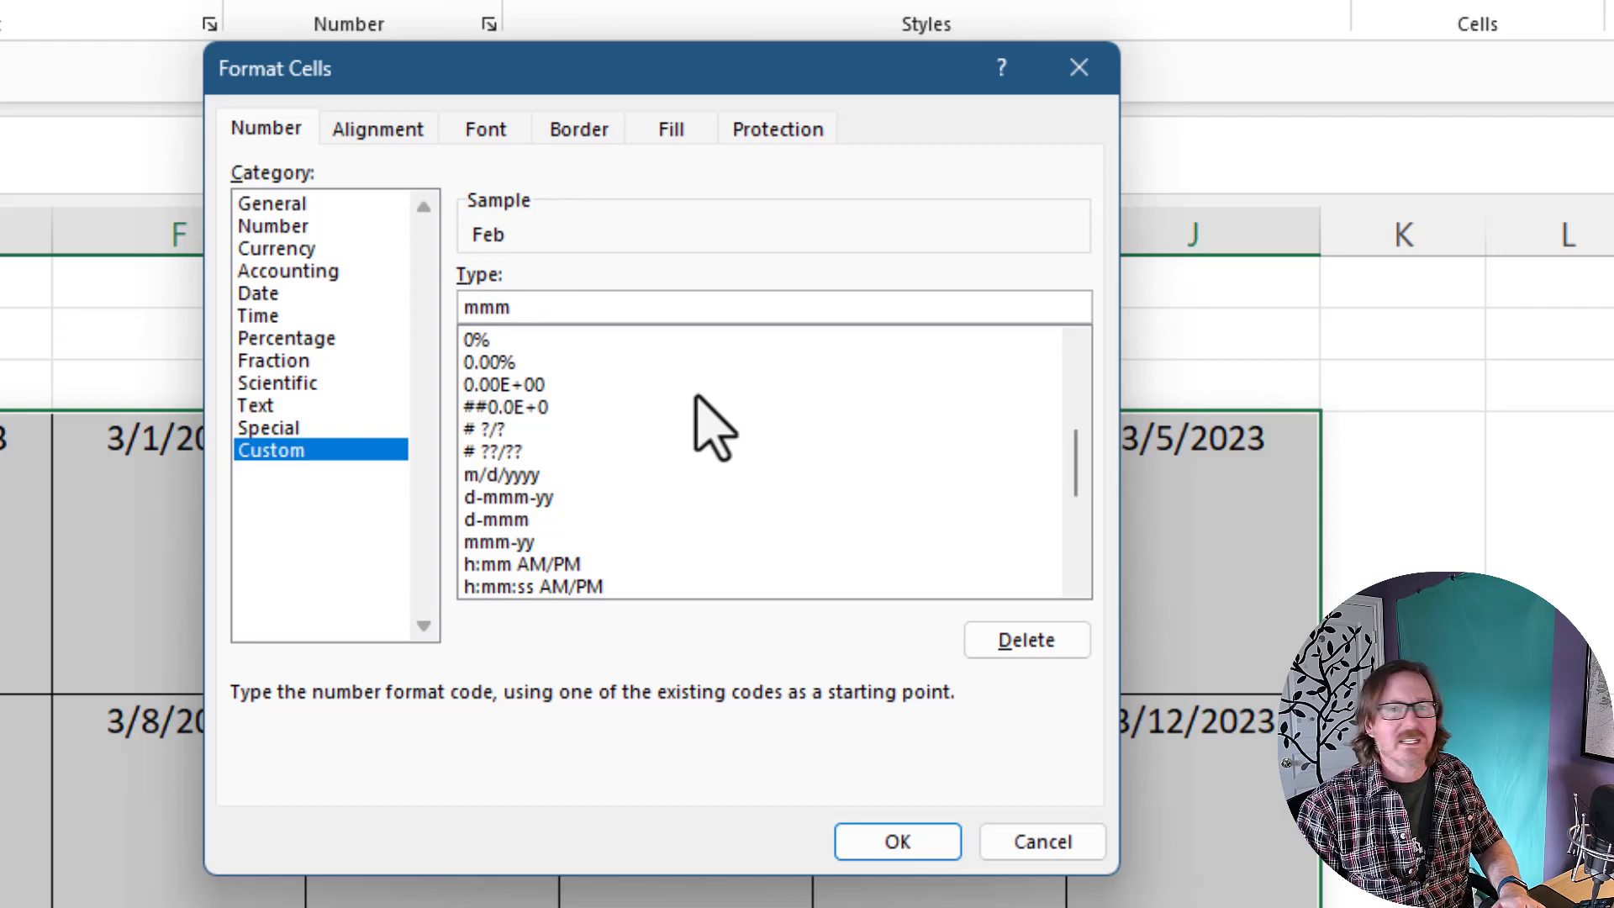
{"action": "type", "text": " d"}
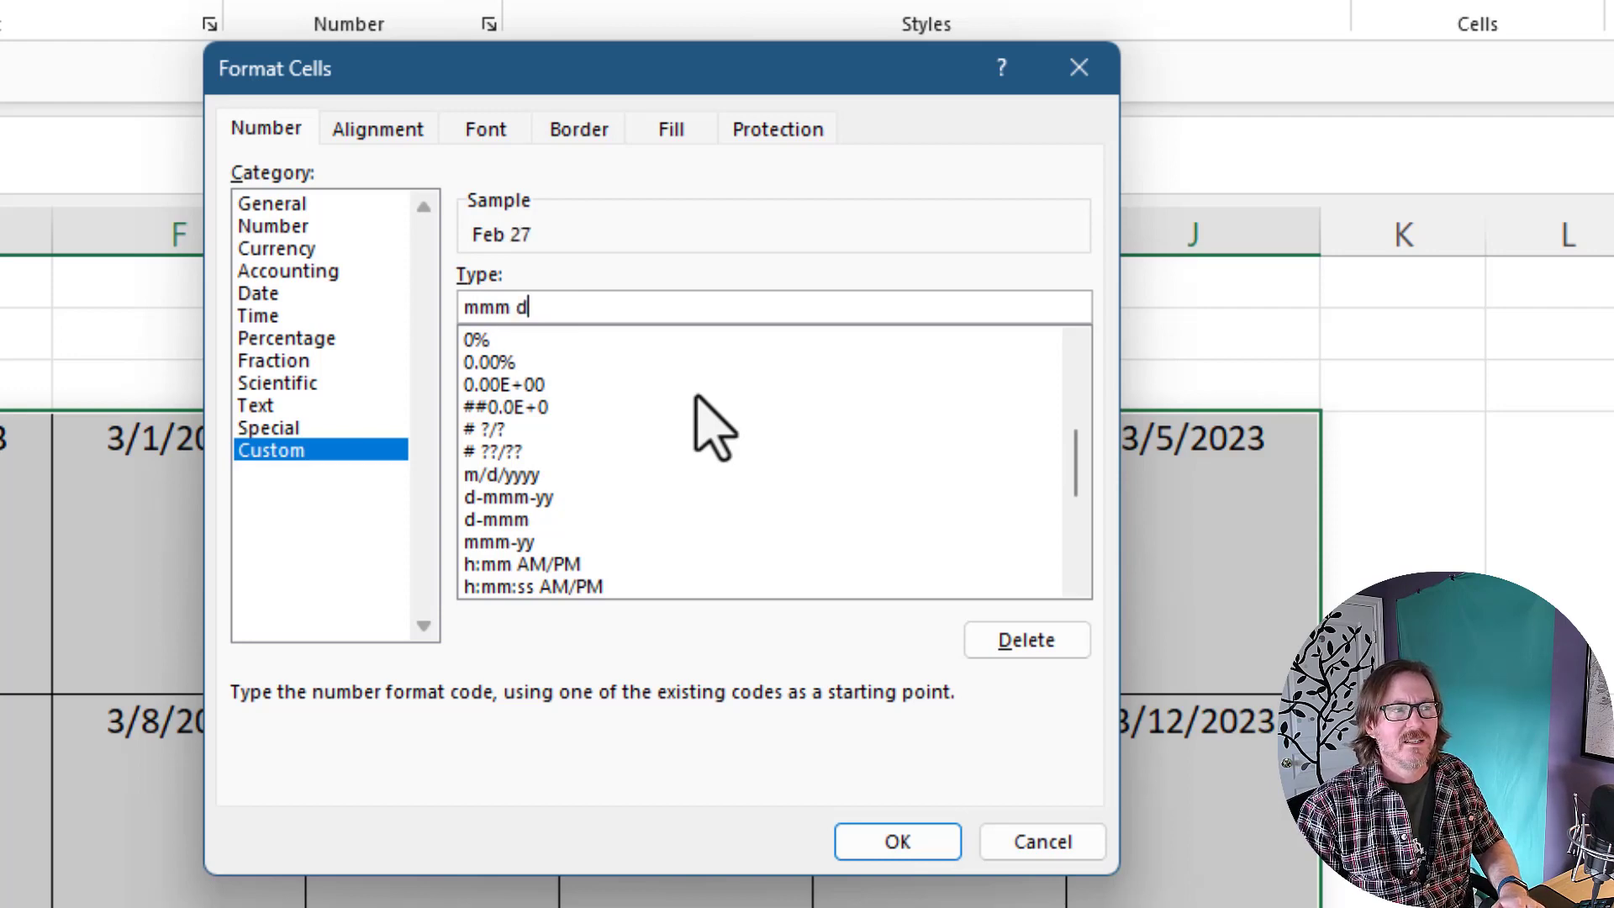
{"action": "type", "text": "d"}
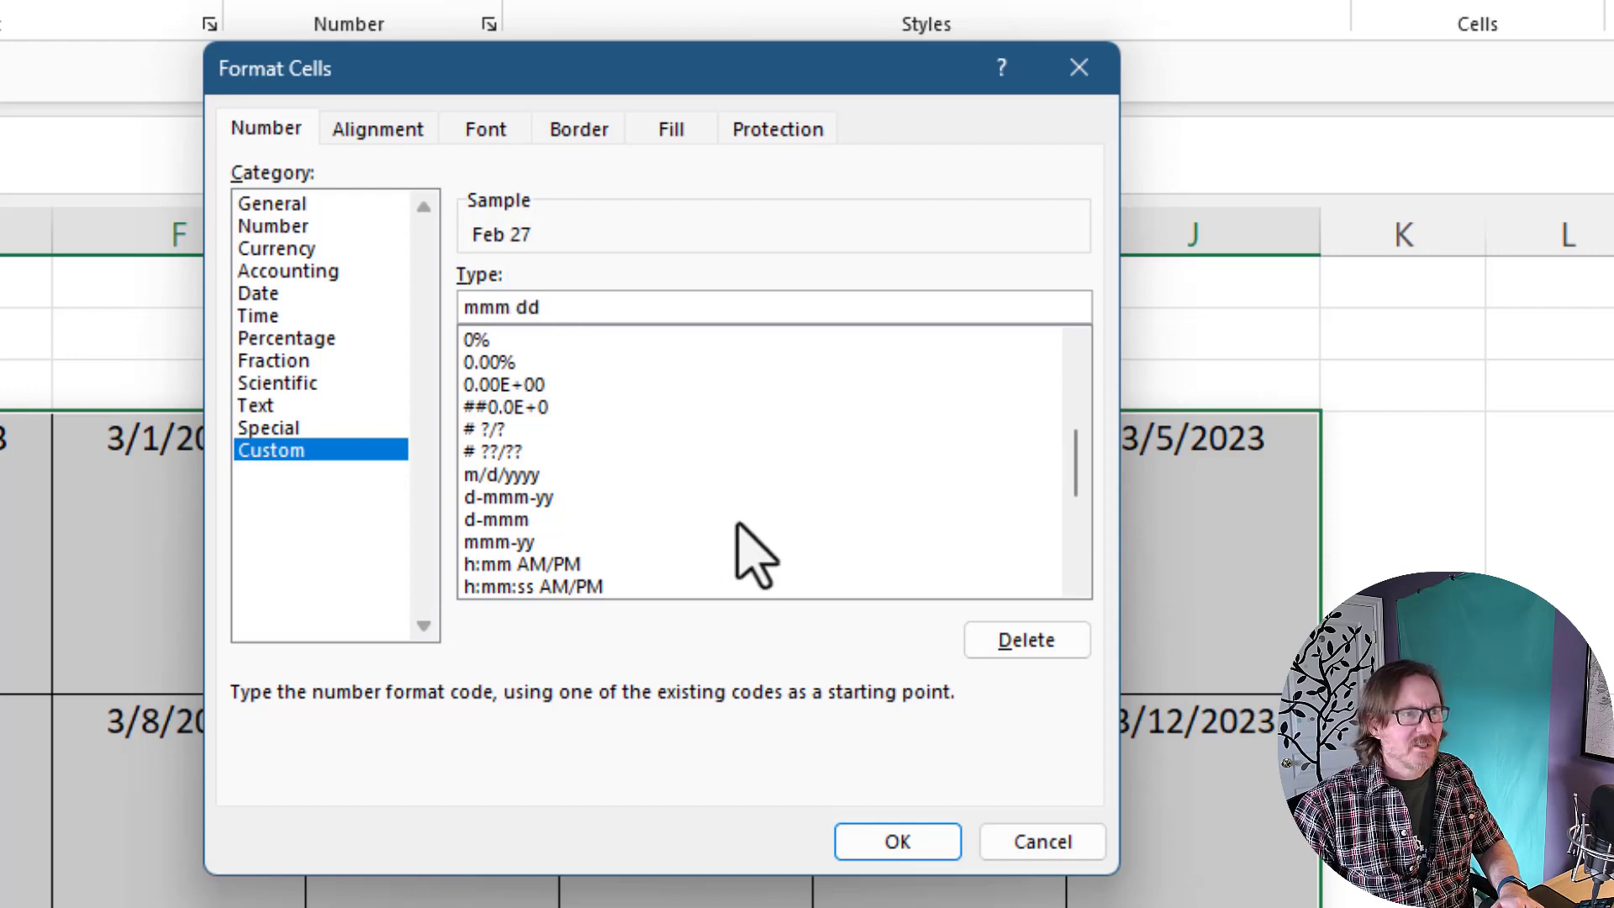
{"action": "type", "text": " ("}
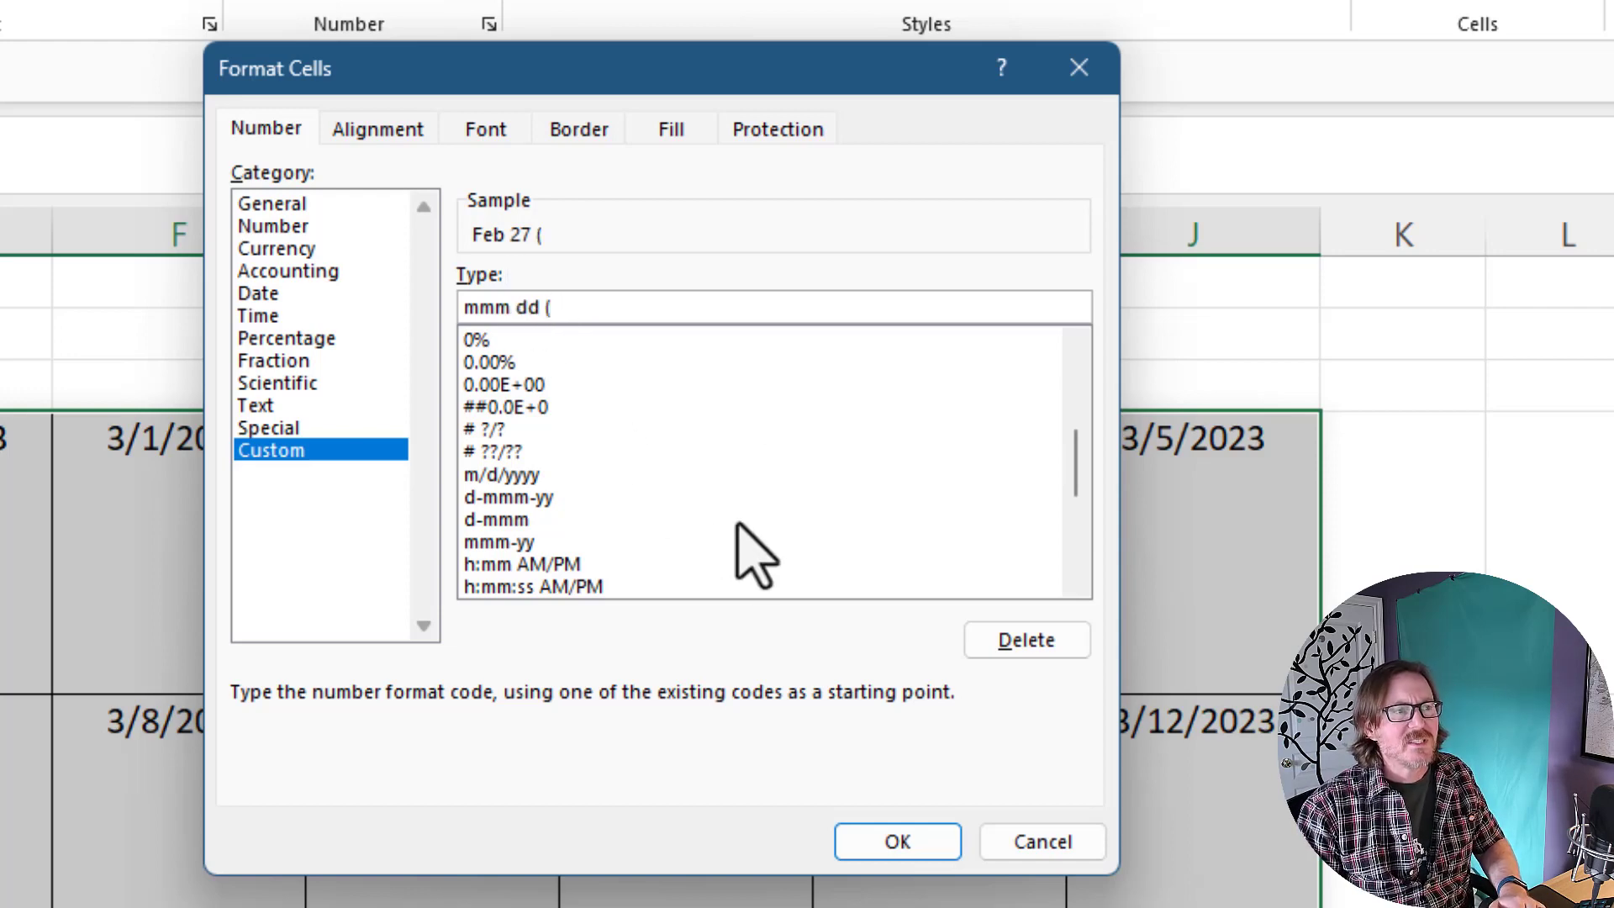
{"action": "type", "text": "d"}
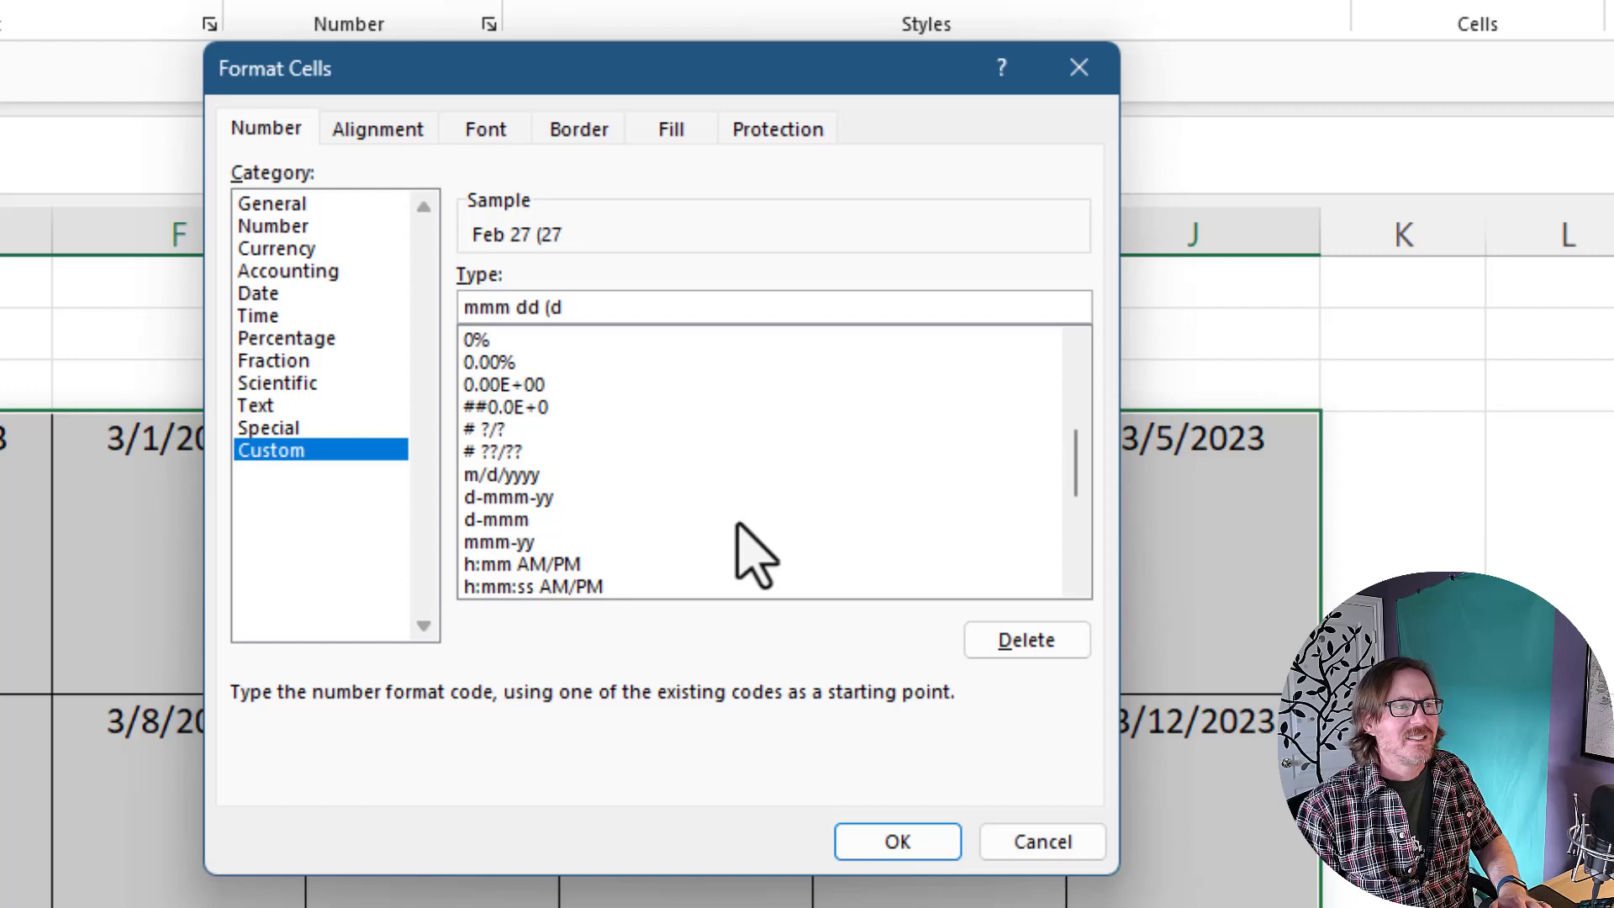
{"action": "type", "text": "dd"}
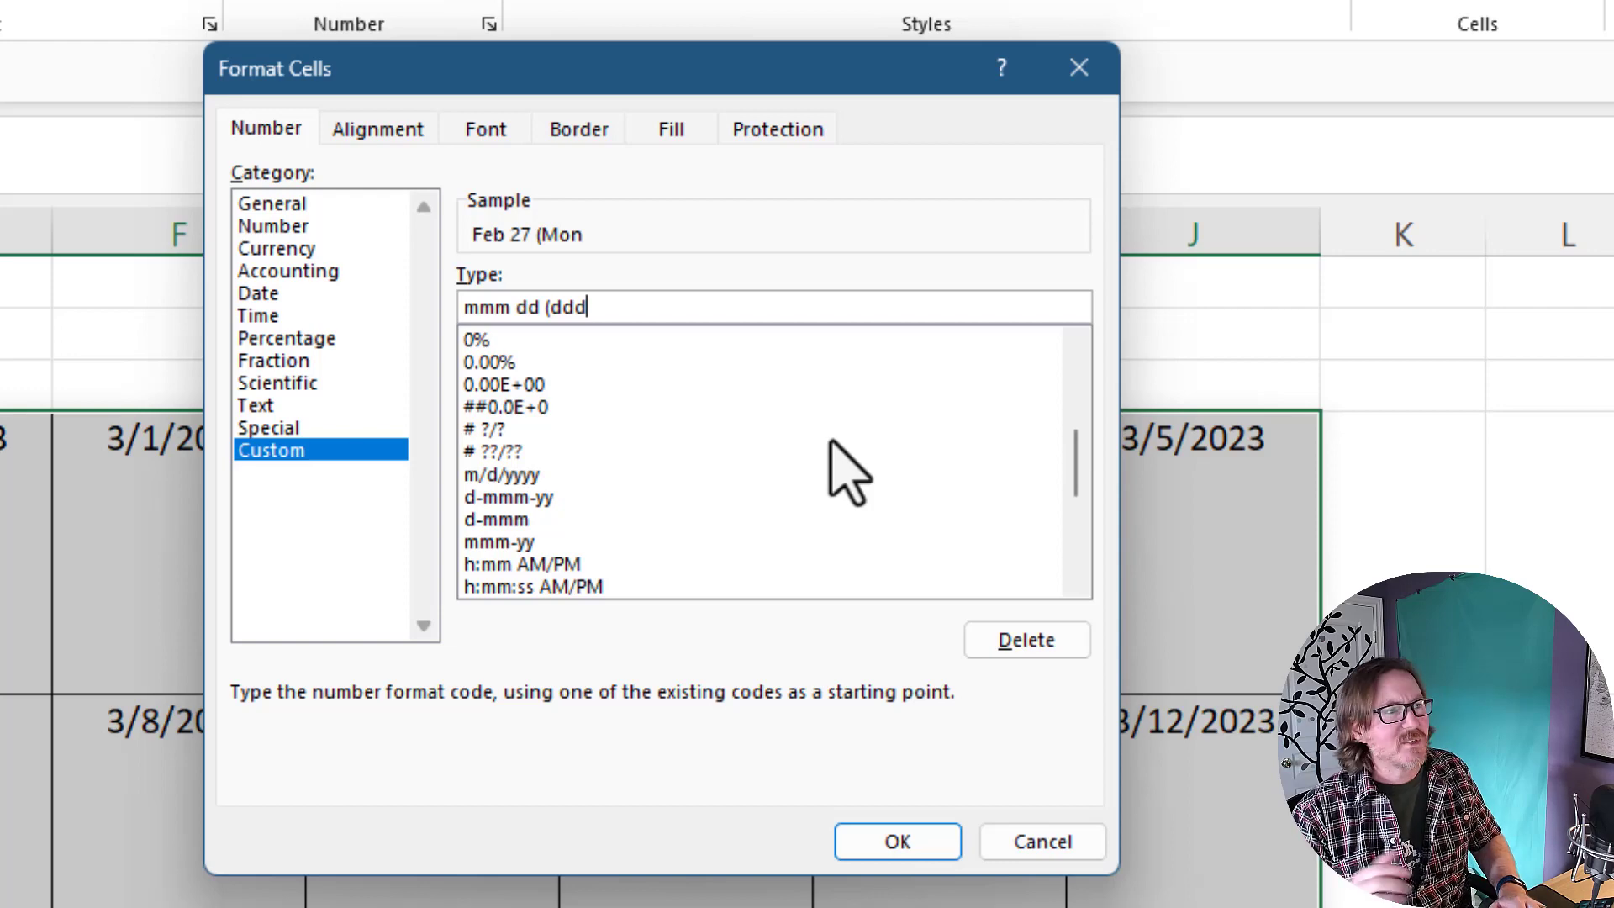
{"action": "type", "text": "d"}
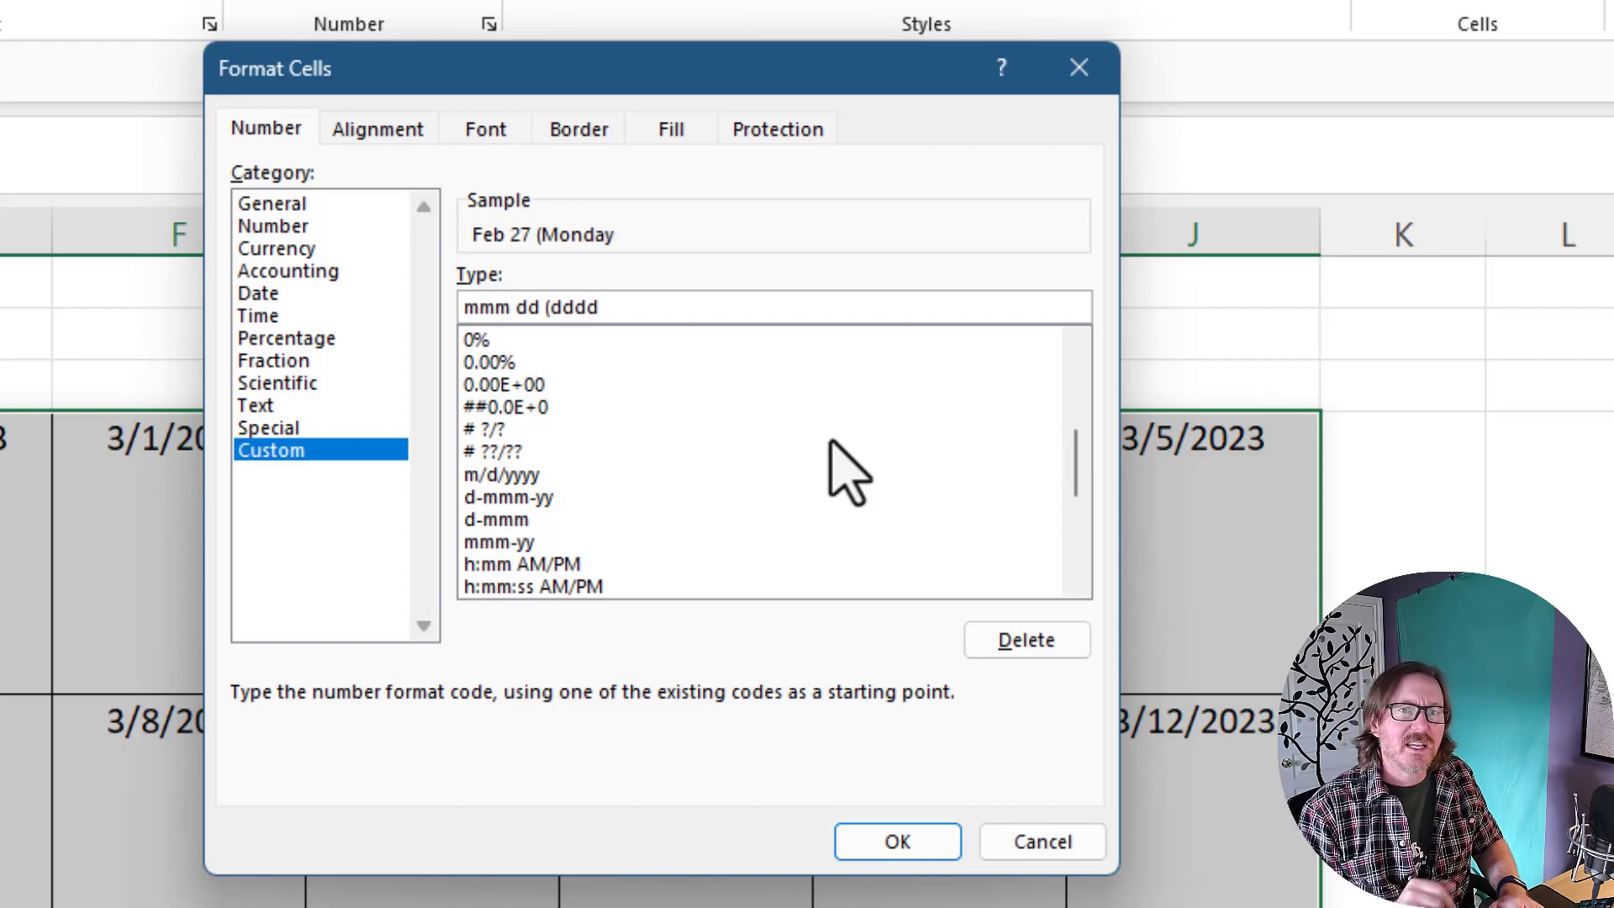
{"action": "key", "text": "BackSpace"}
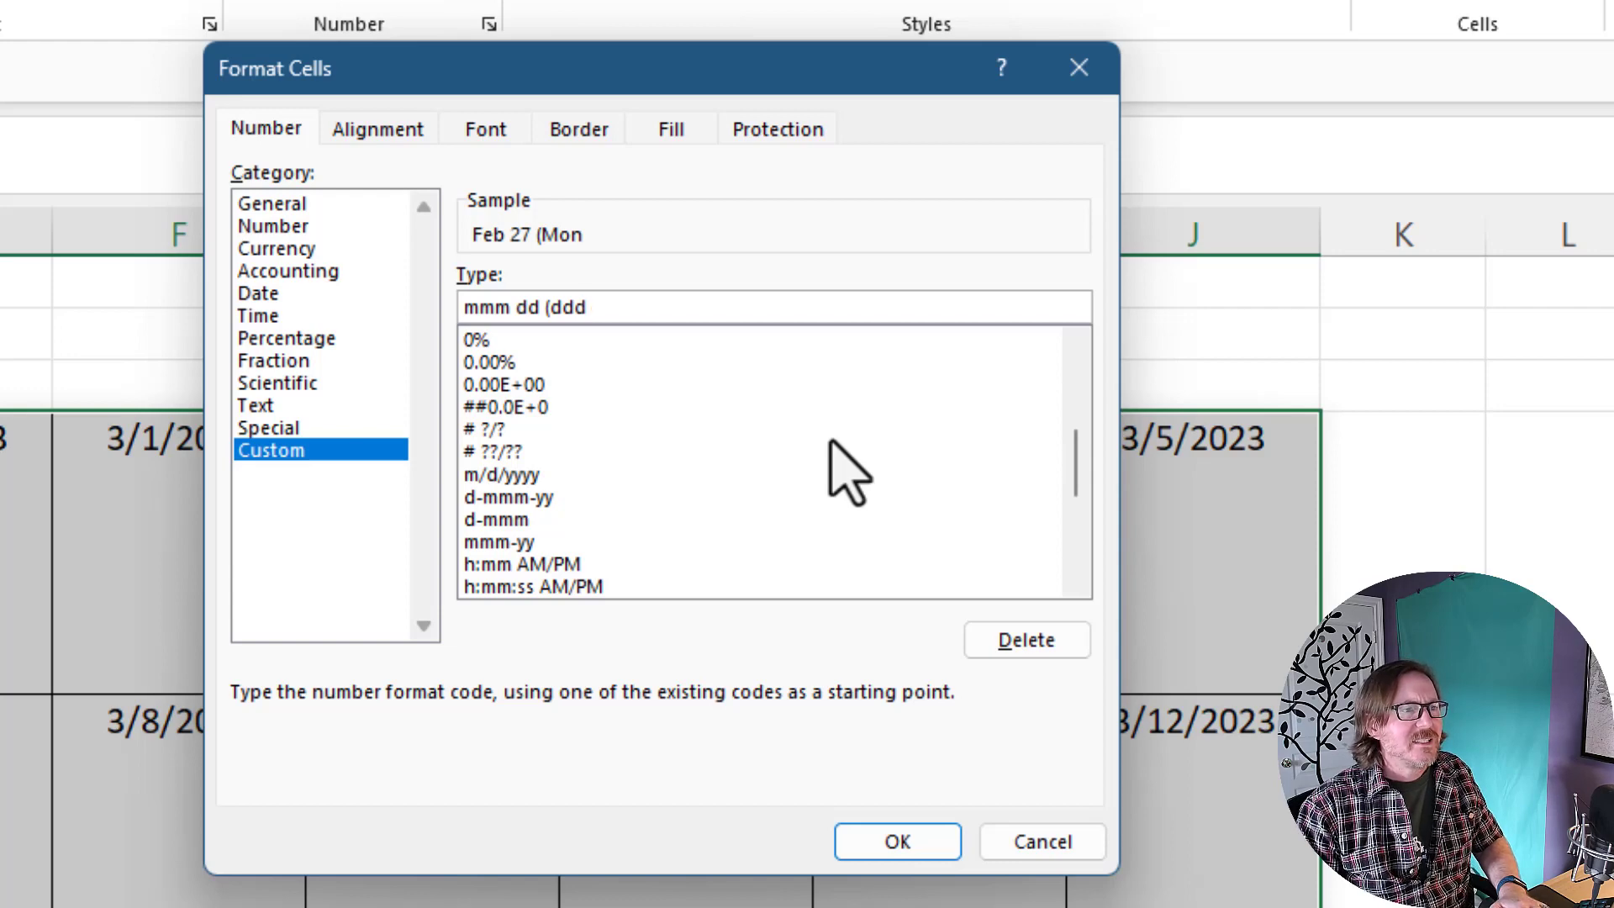
{"action": "type", "text": ")"}
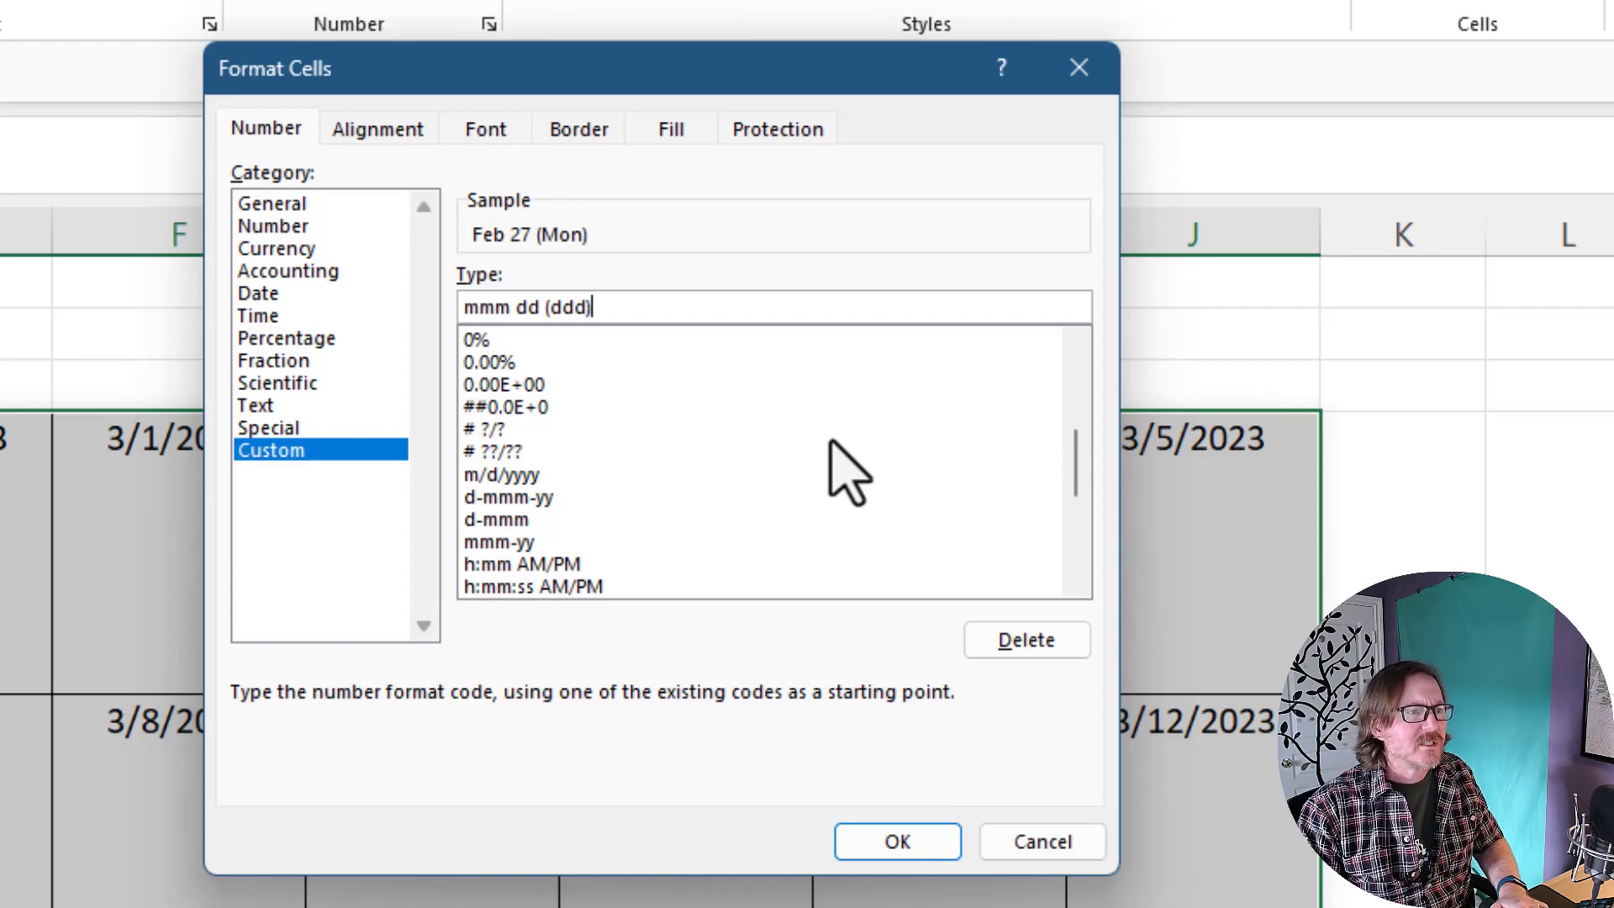
{"action": "left_click", "coordinate": [888, 837]}
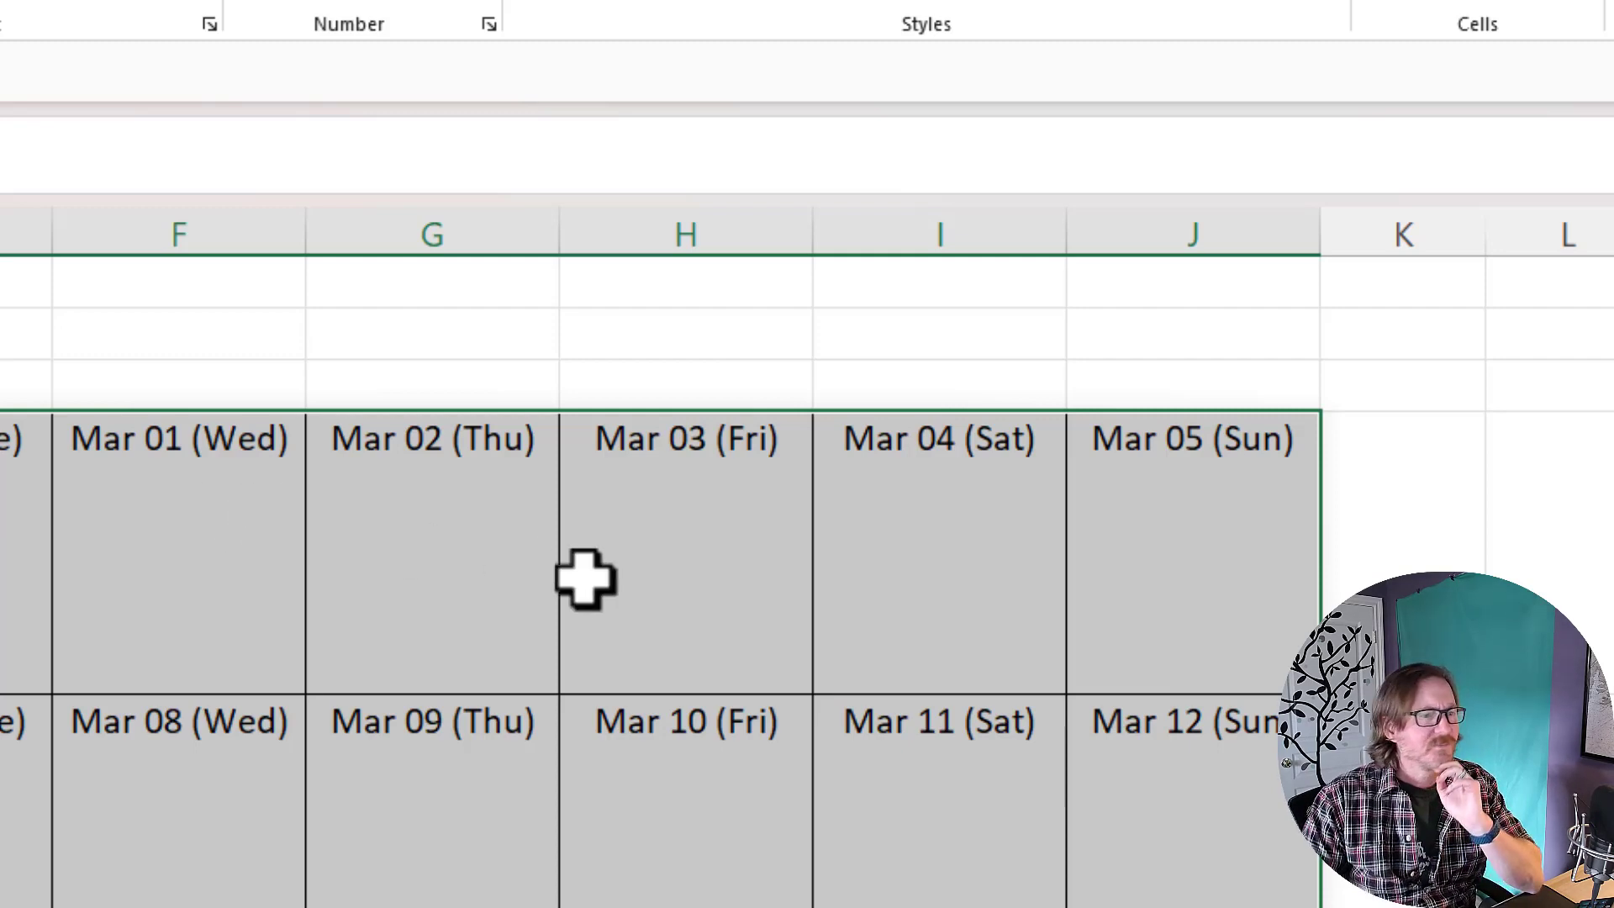
{"action": "left_click", "coordinate": [411, 597]}
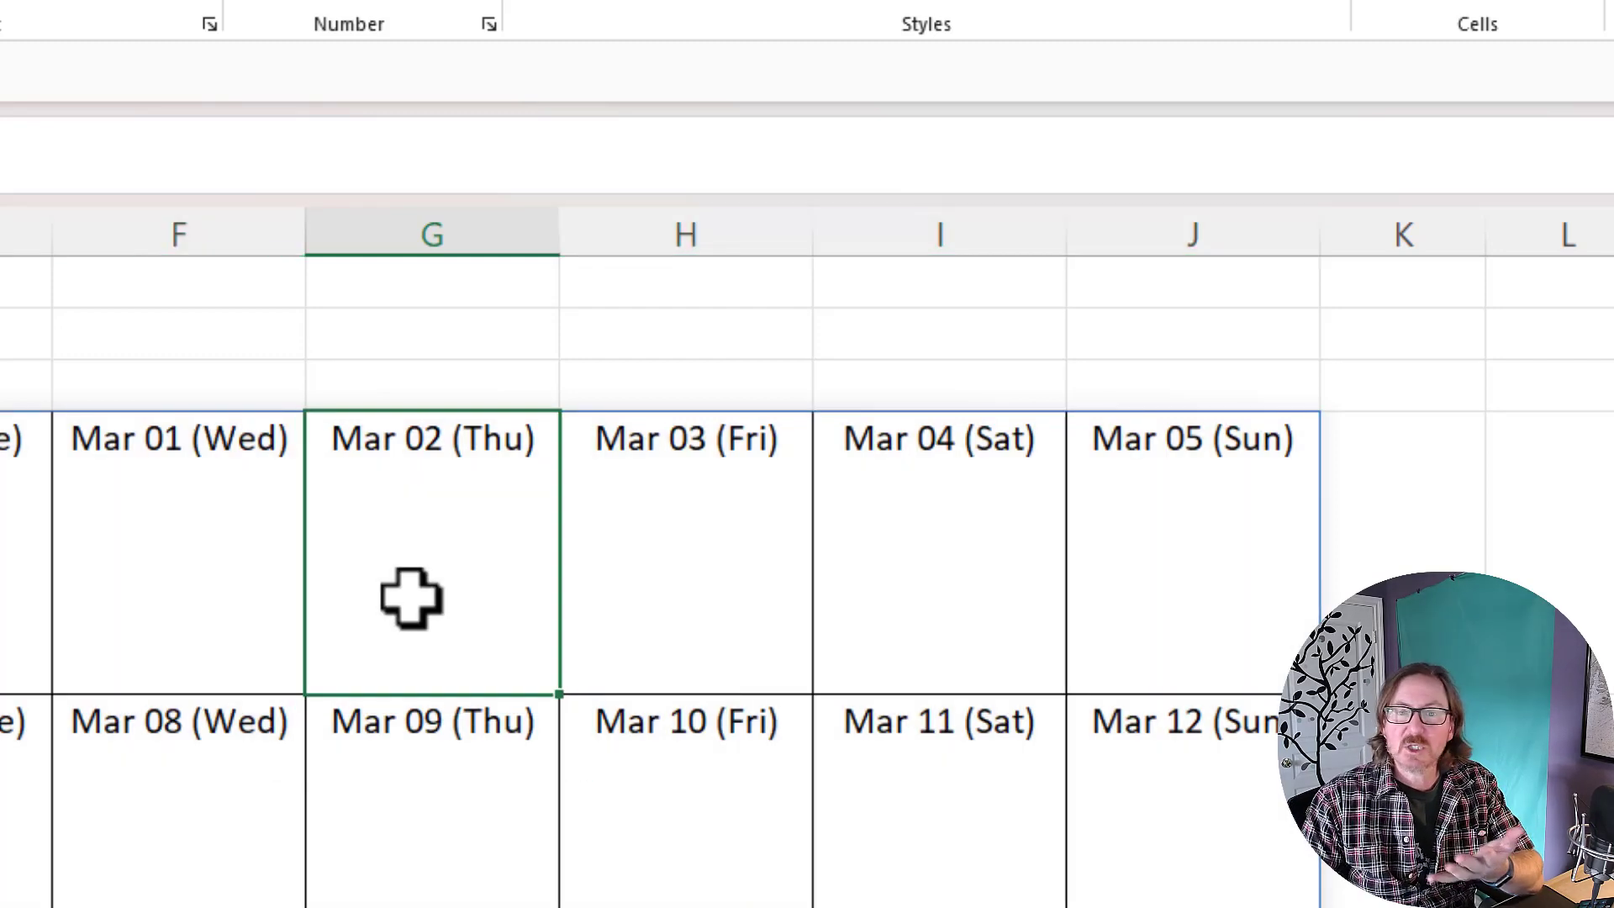
{"action": "left_click", "coordinate": [21, 571]}
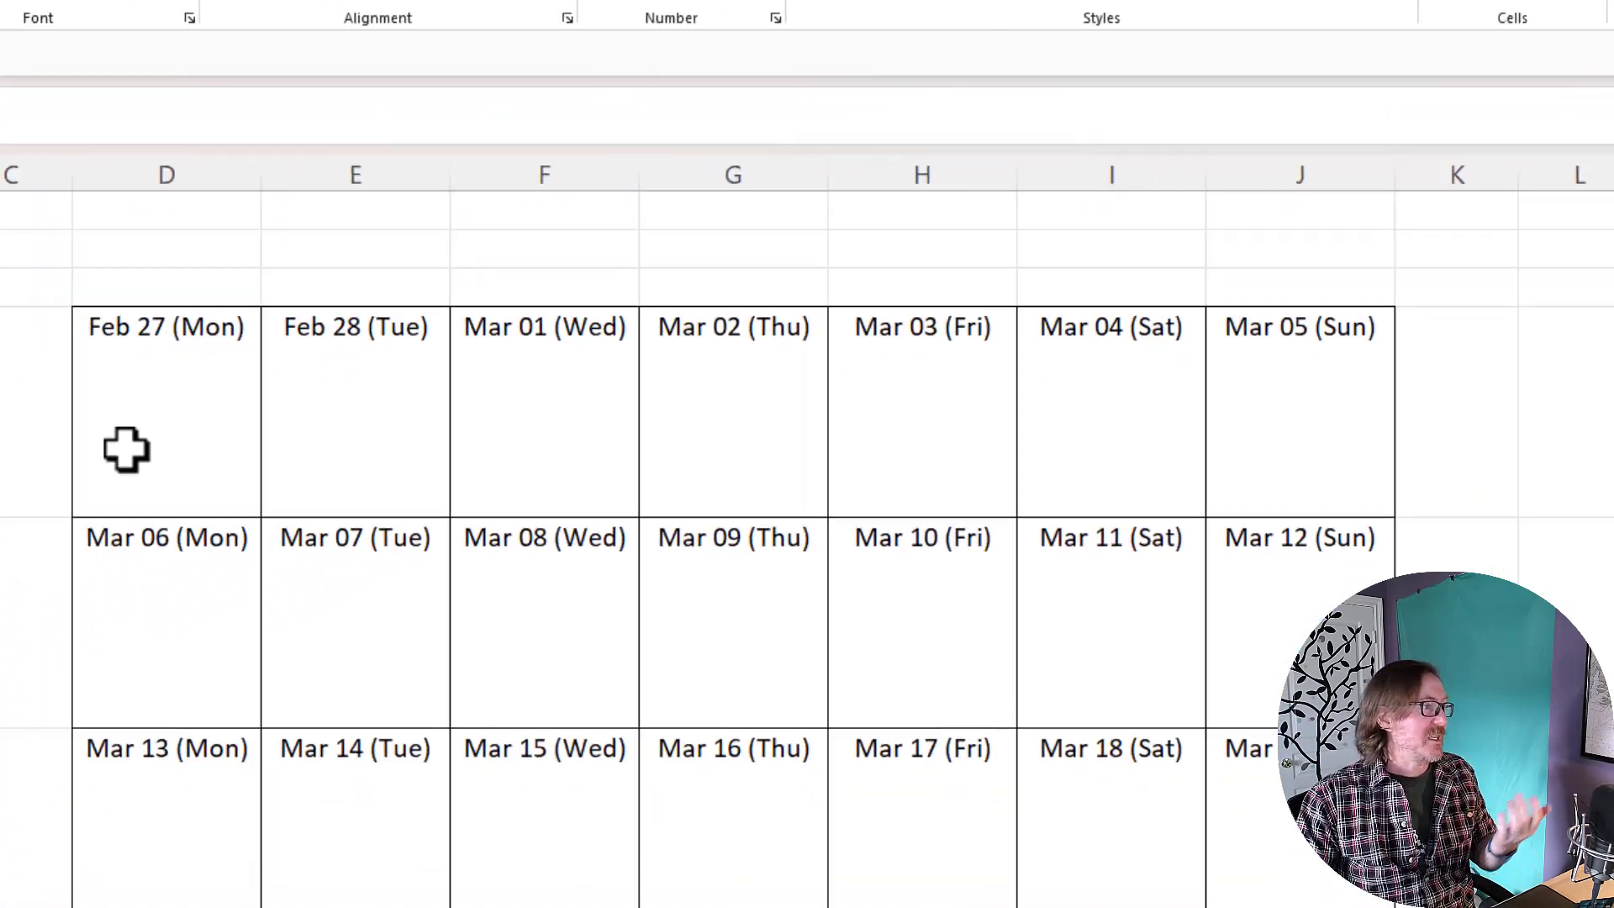
{"action": "type", "text": "3/"}
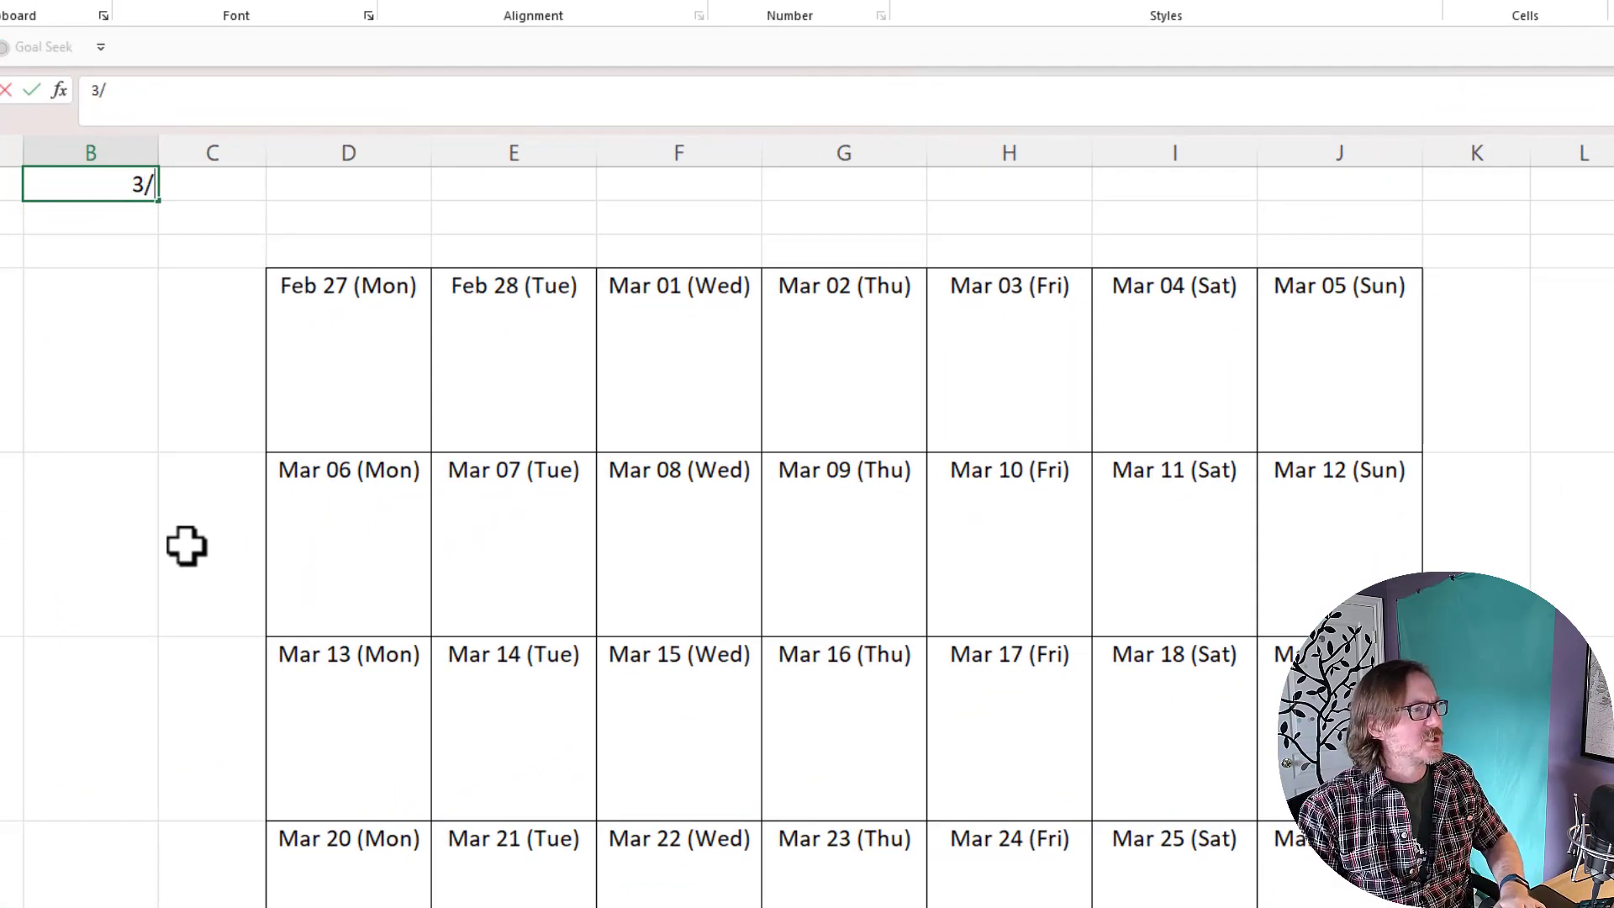
{"action": "type", "text": "6/2023"}
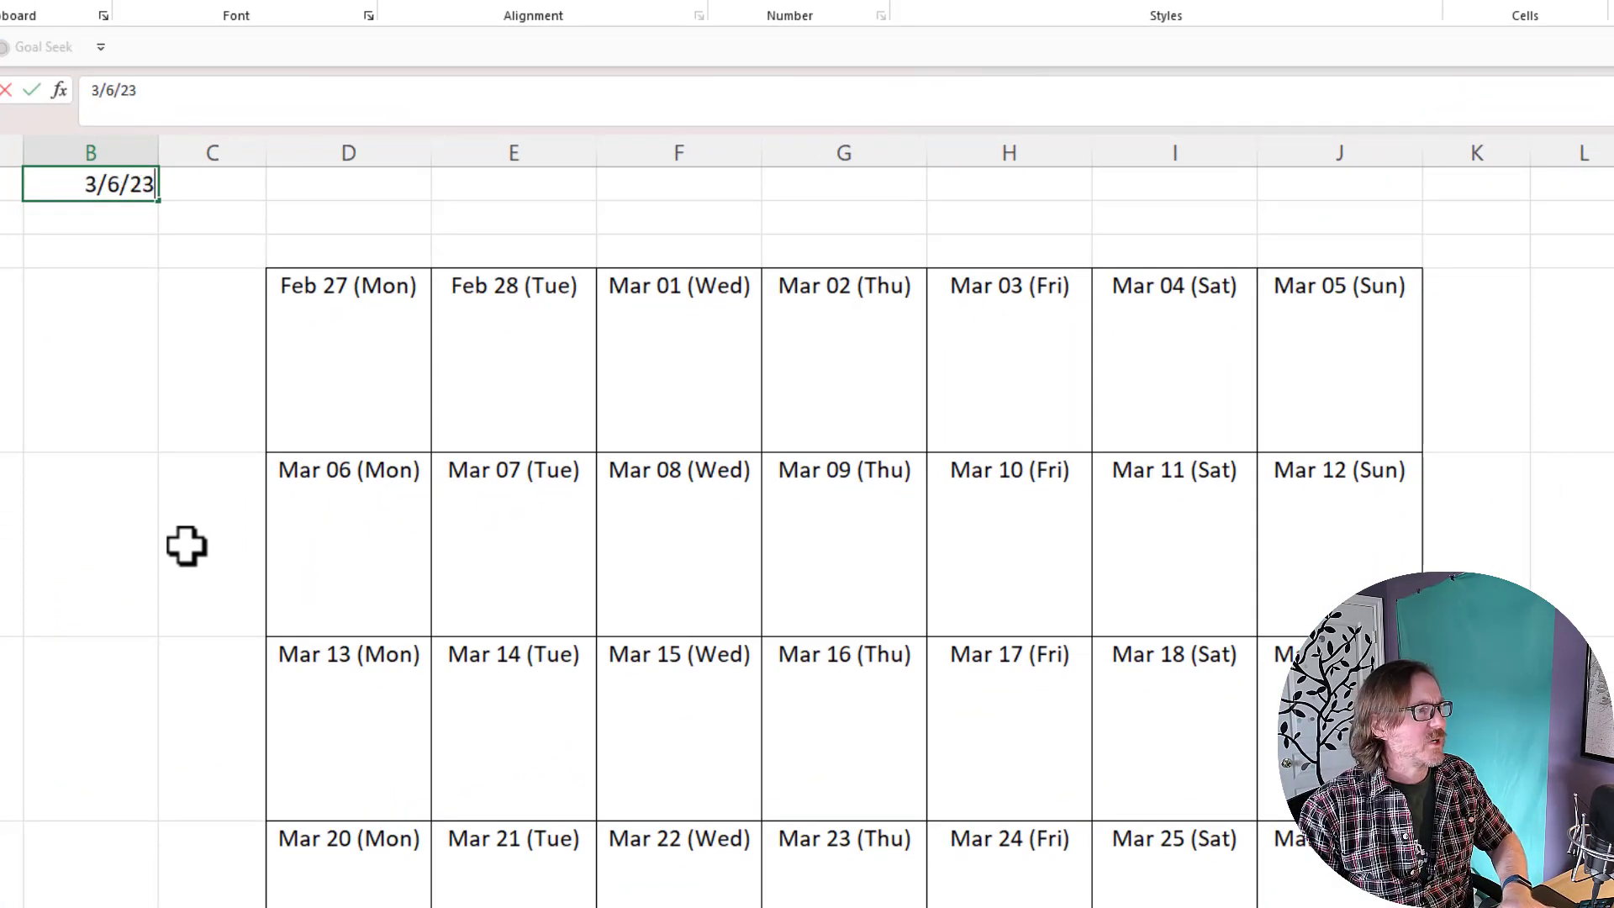
{"action": "key", "text": "Return"}
{"action": "left_click", "coordinate": [350, 332]}
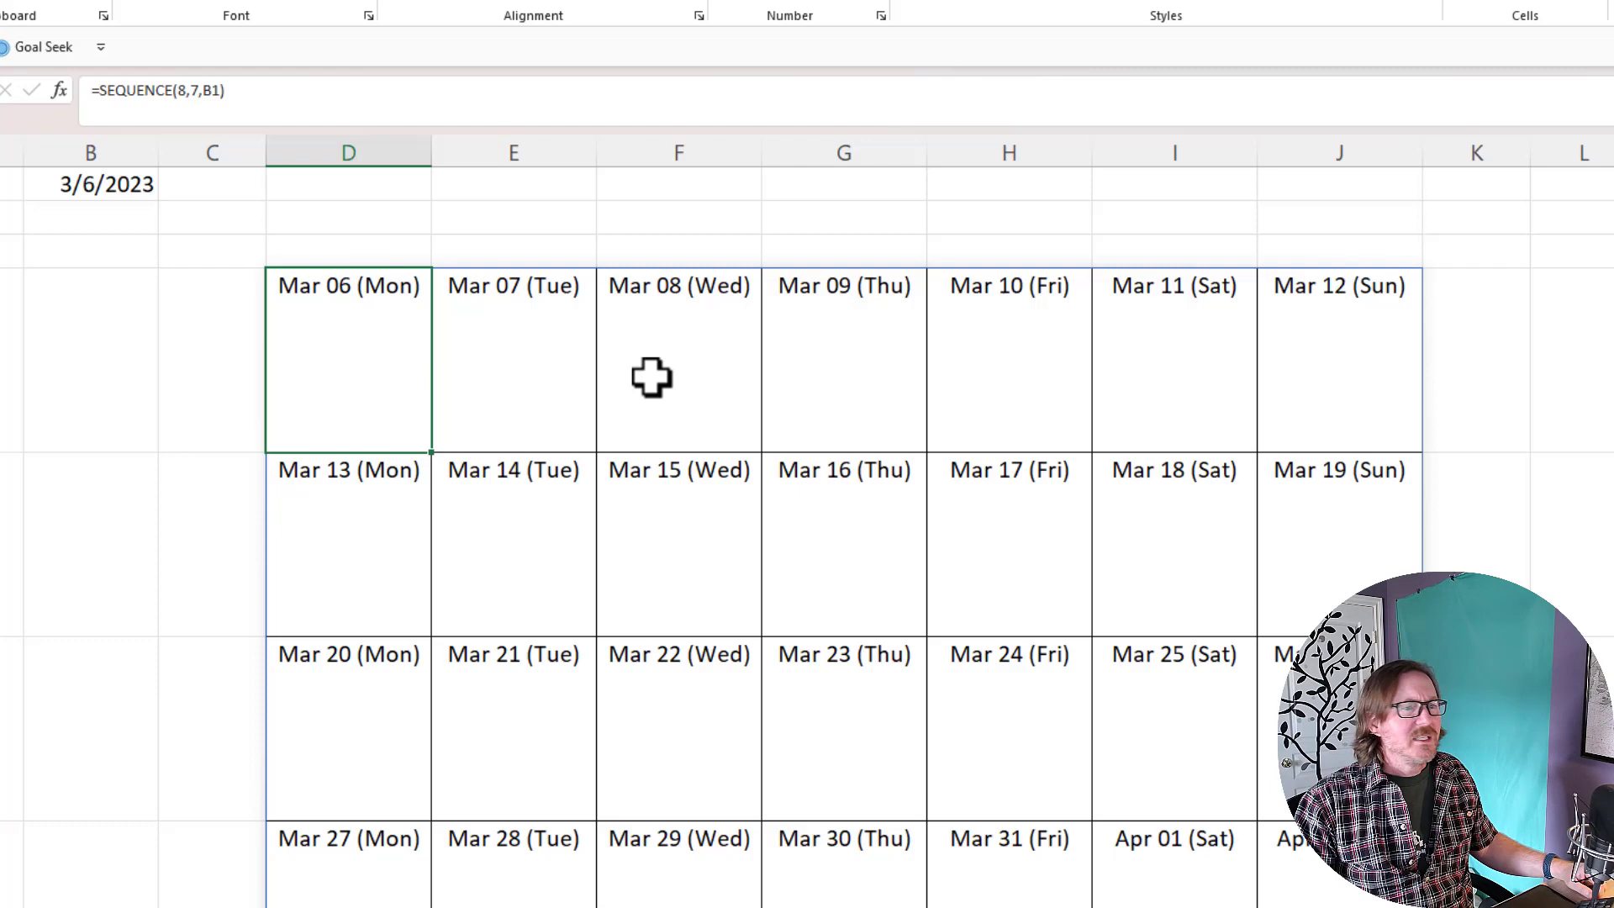
{"action": "left_click", "coordinate": [868, 361]}
{"action": "left_click", "coordinate": [395, 336]}
{"action": "left_click", "coordinate": [118, 193]}
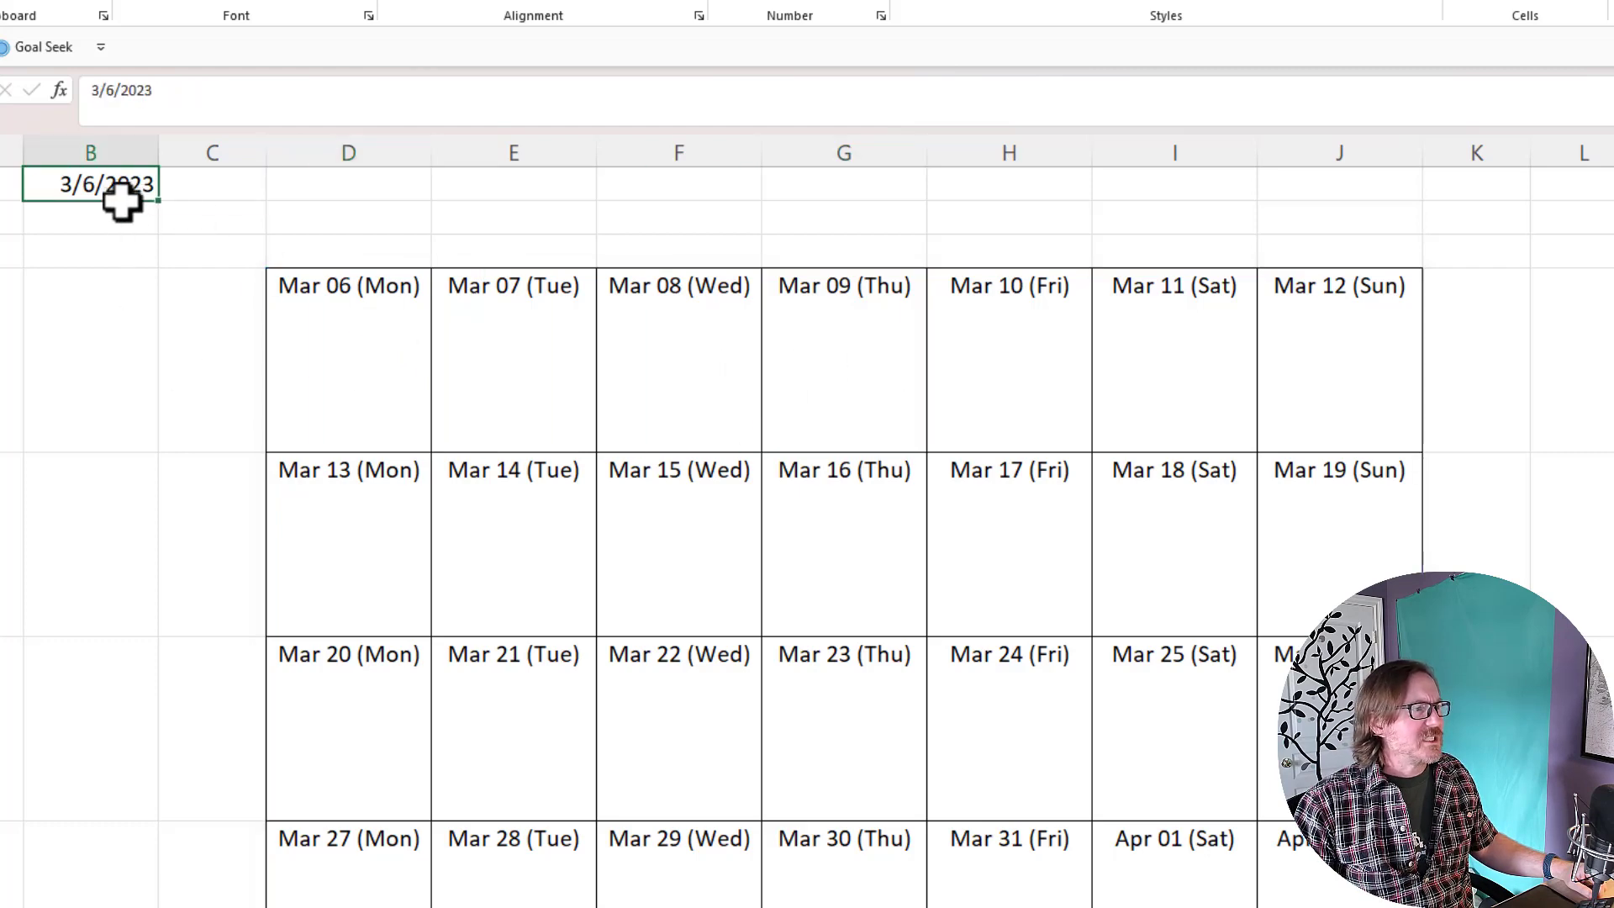
{"action": "type", "text": "2/27/23"}
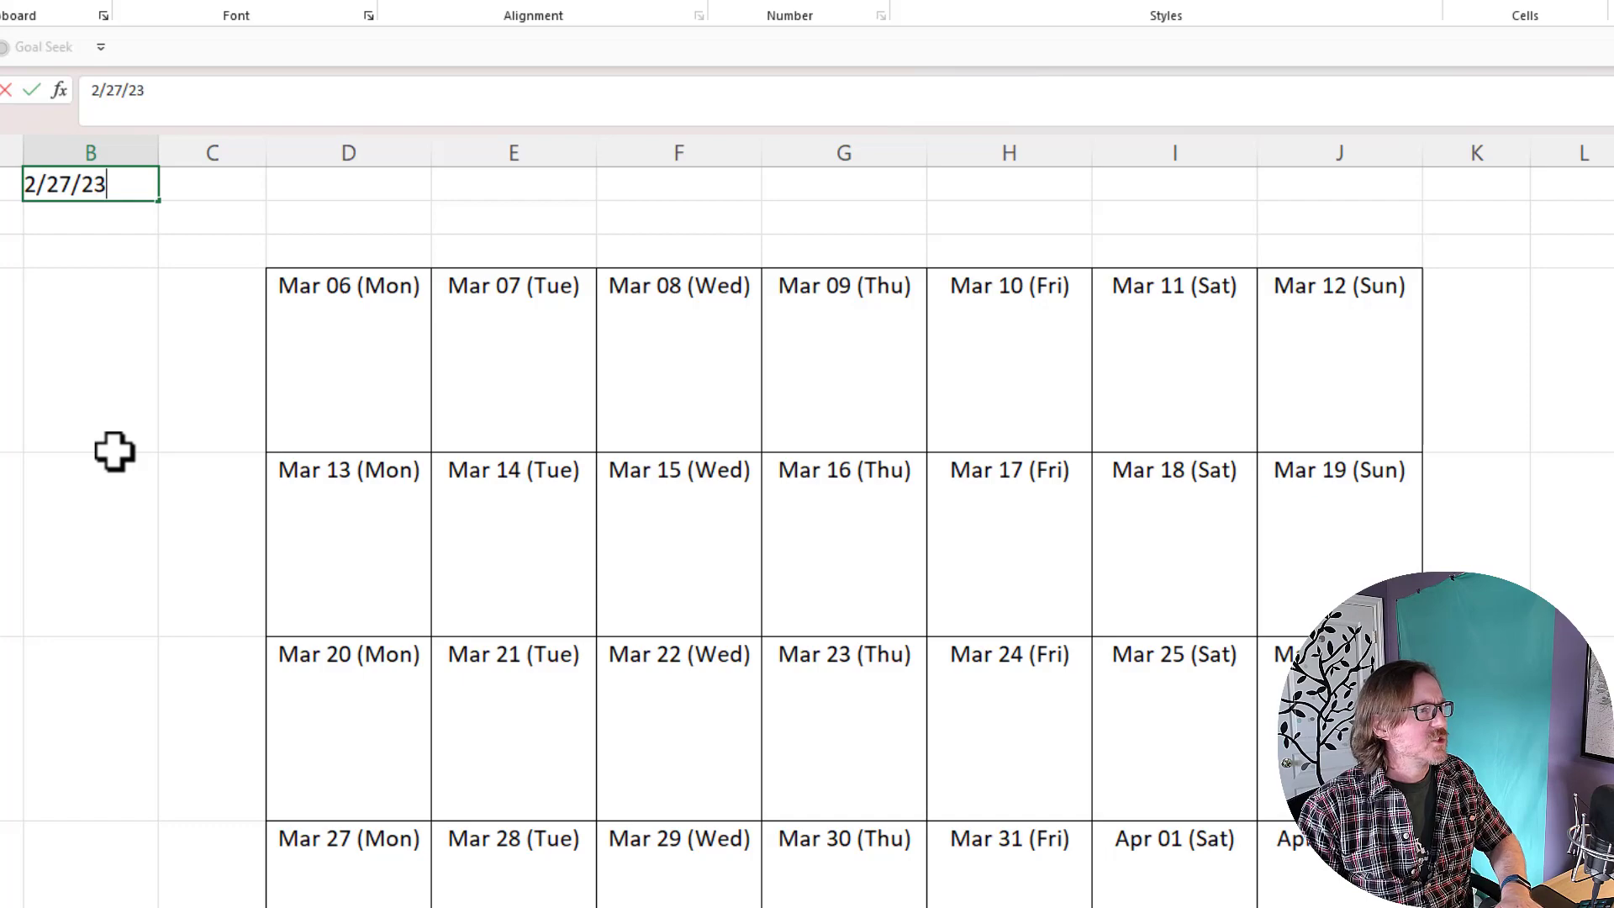
{"action": "key", "text": "Return"}
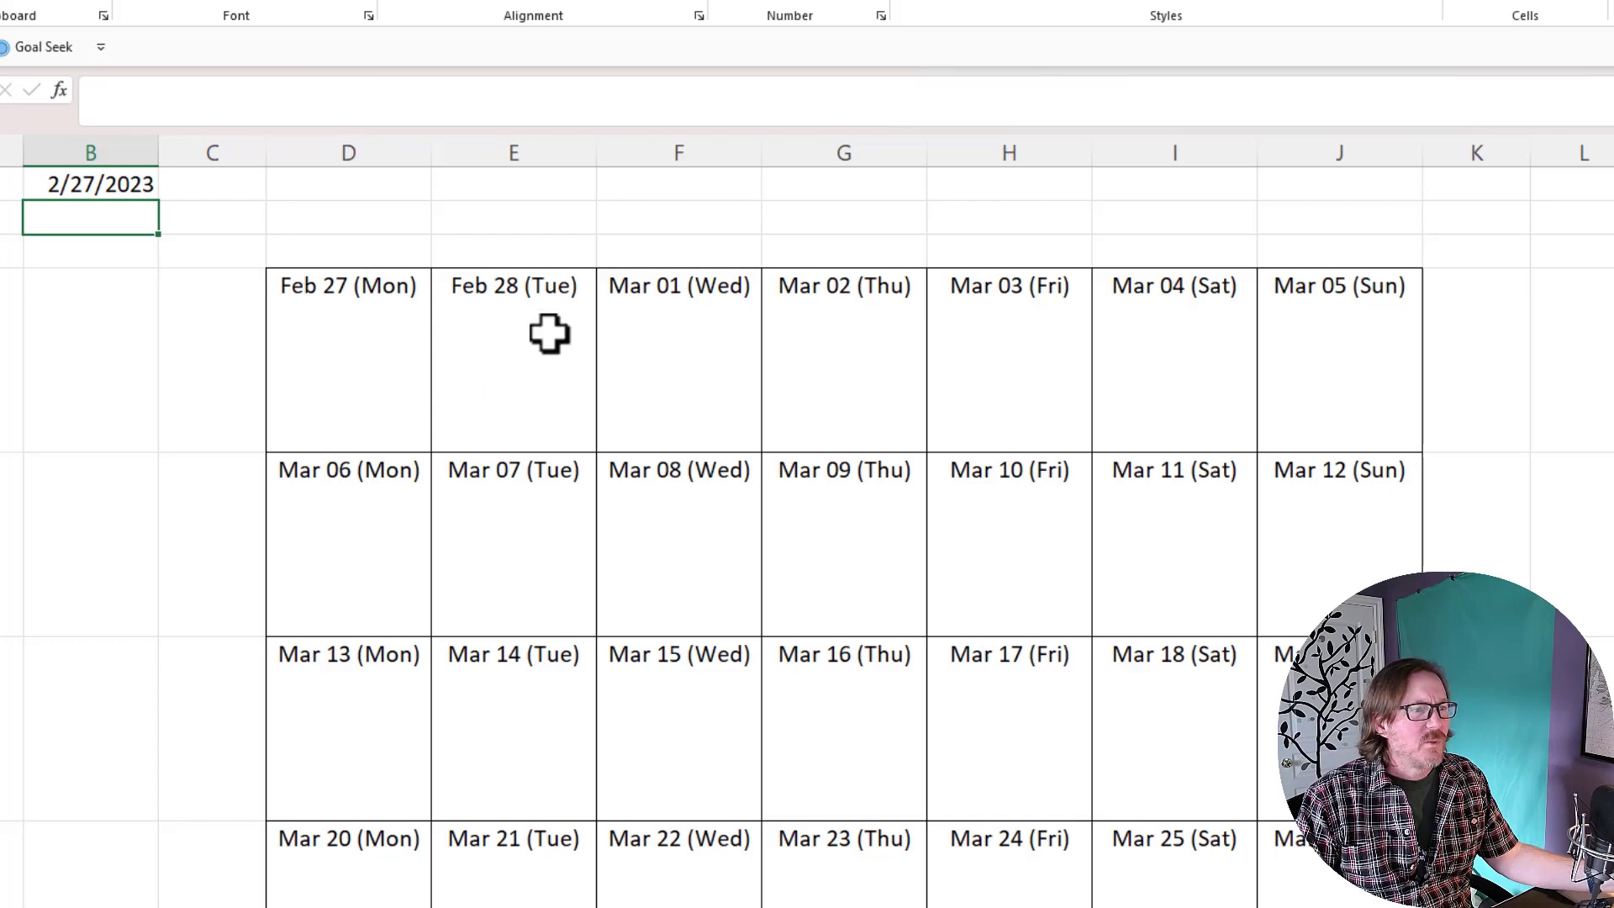
Set the selected calendar grid as the sheet's print area
{"action": "left_click_drag", "start_coordinate": [353, 322], "coordinate": [1371, 627]}
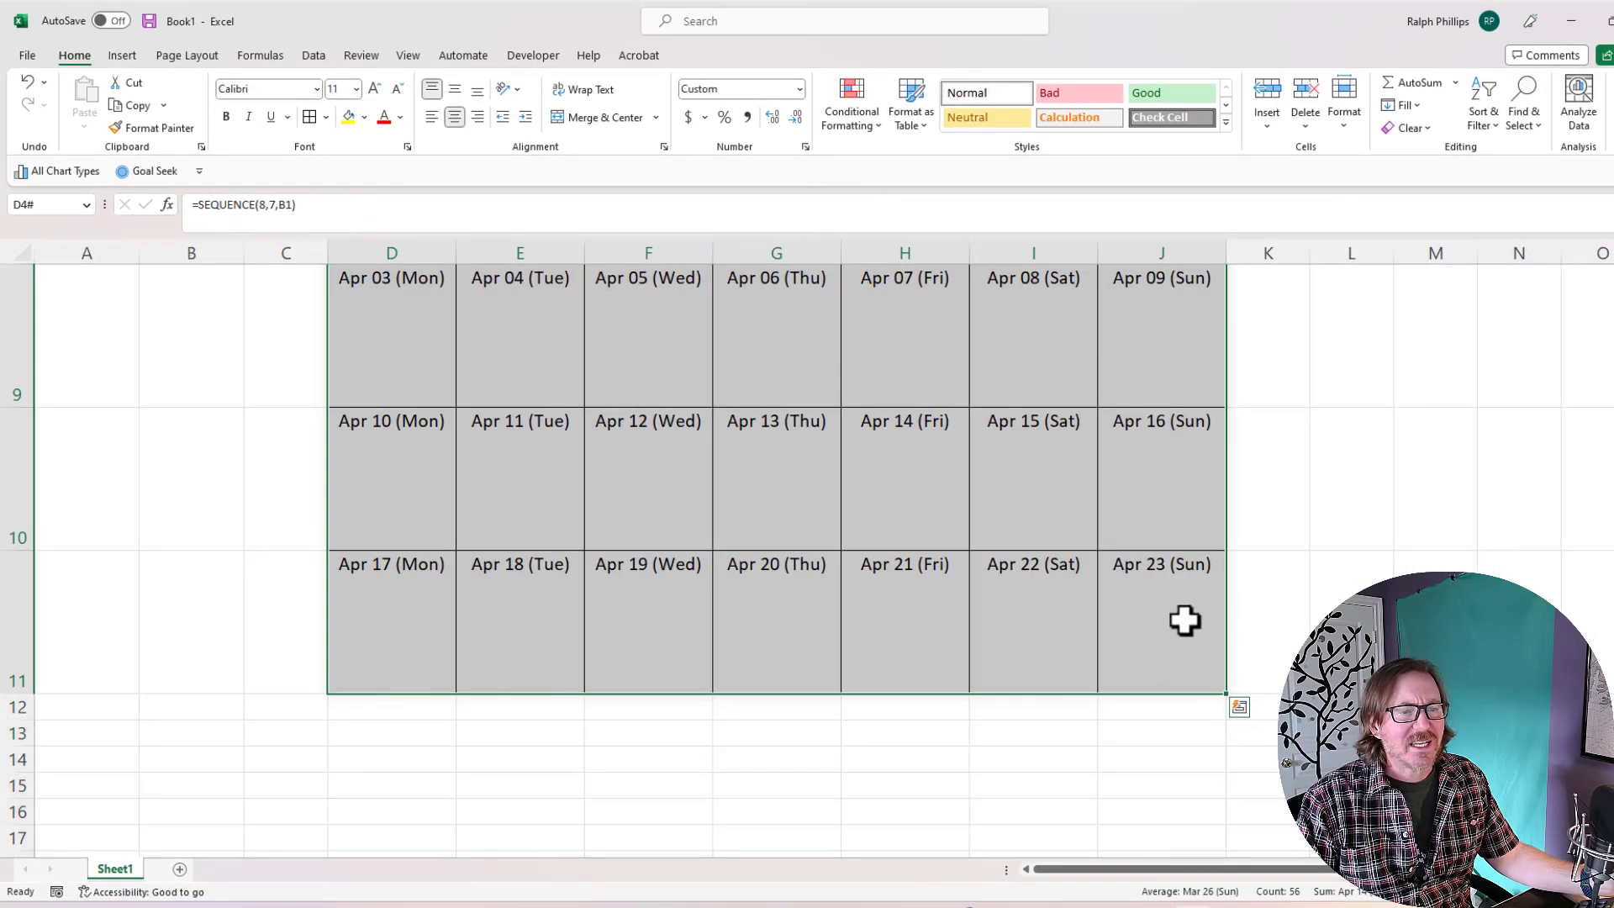
{"action": "scroll", "coordinate": [1183, 621], "scroll_direction": "up", "scroll_amount": 5}
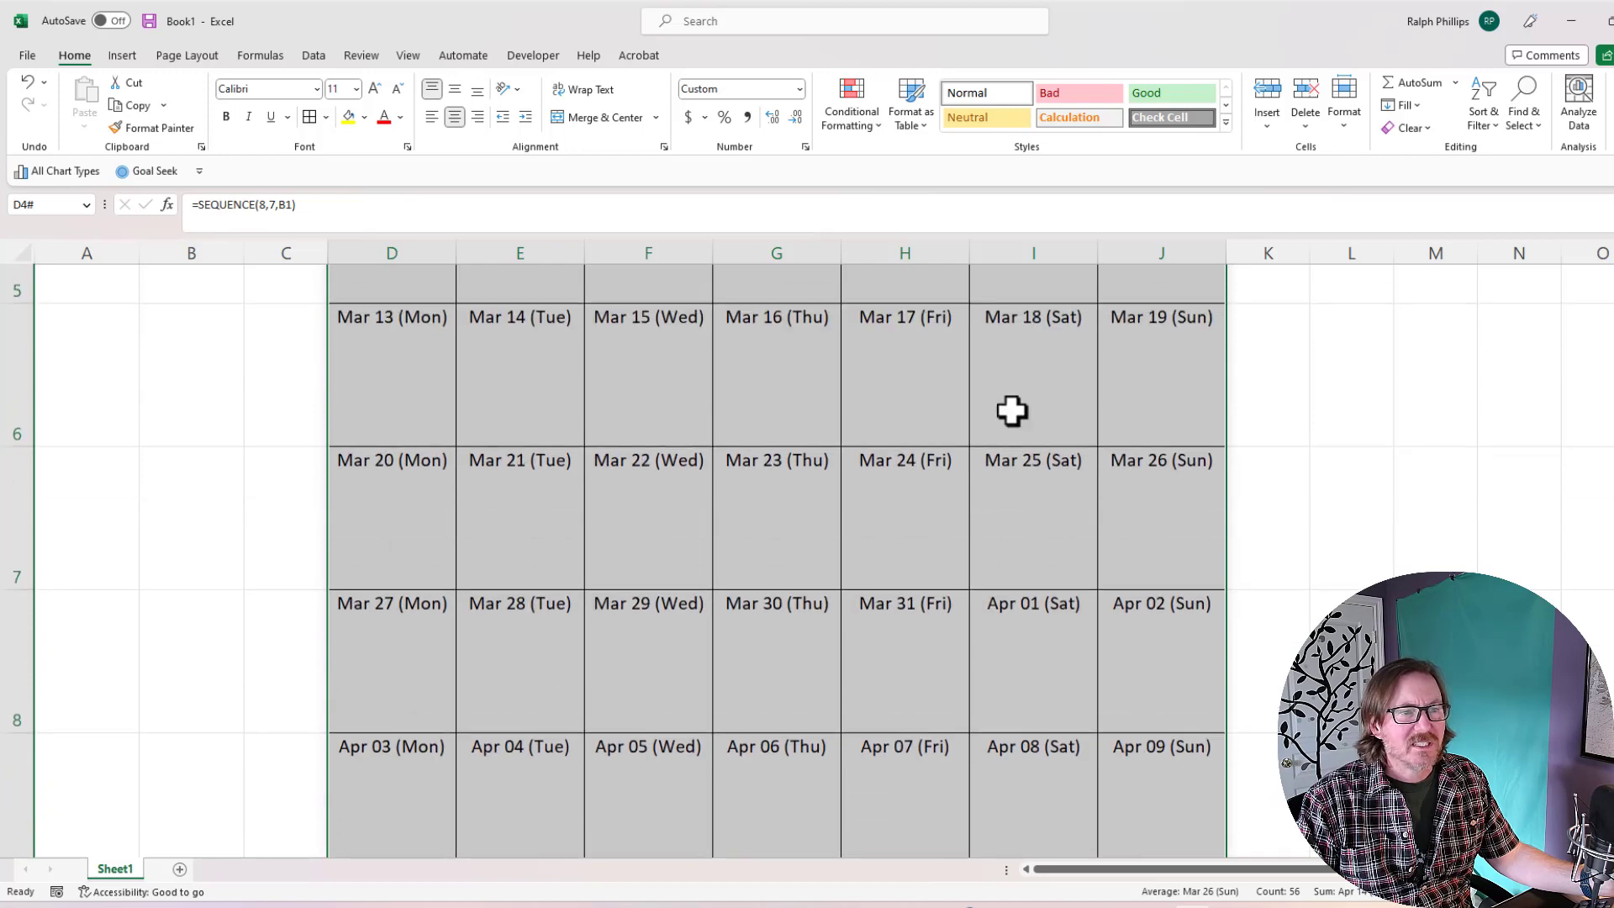
{"action": "scroll", "coordinate": [892, 670], "scroll_direction": "up", "scroll_amount": 1}
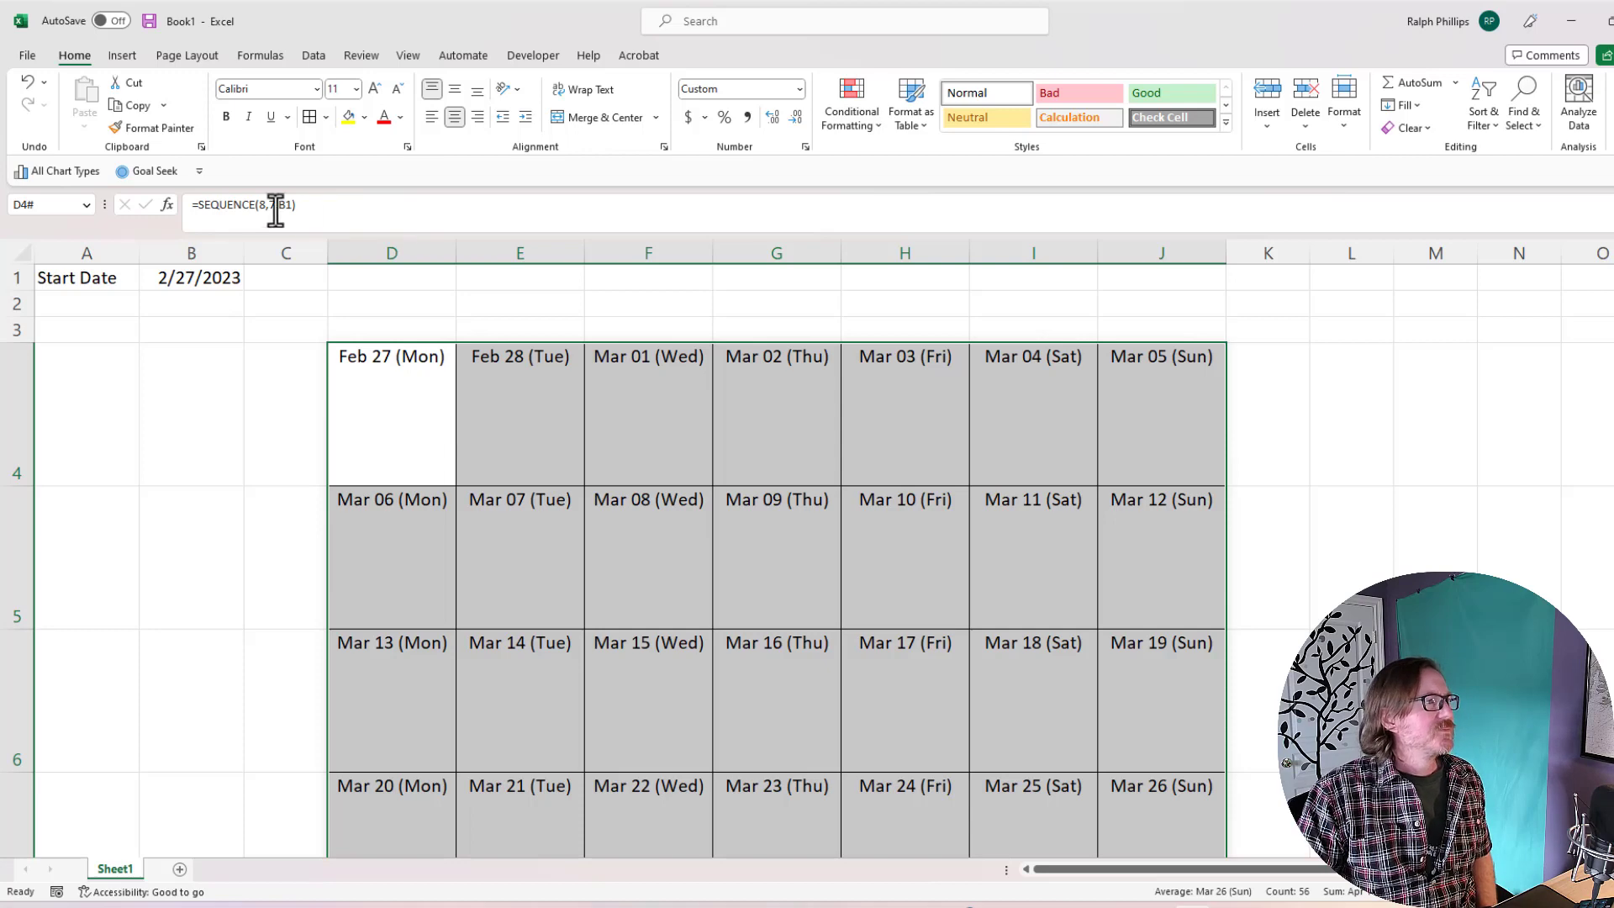
{"action": "left_click", "coordinate": [200, 61]}
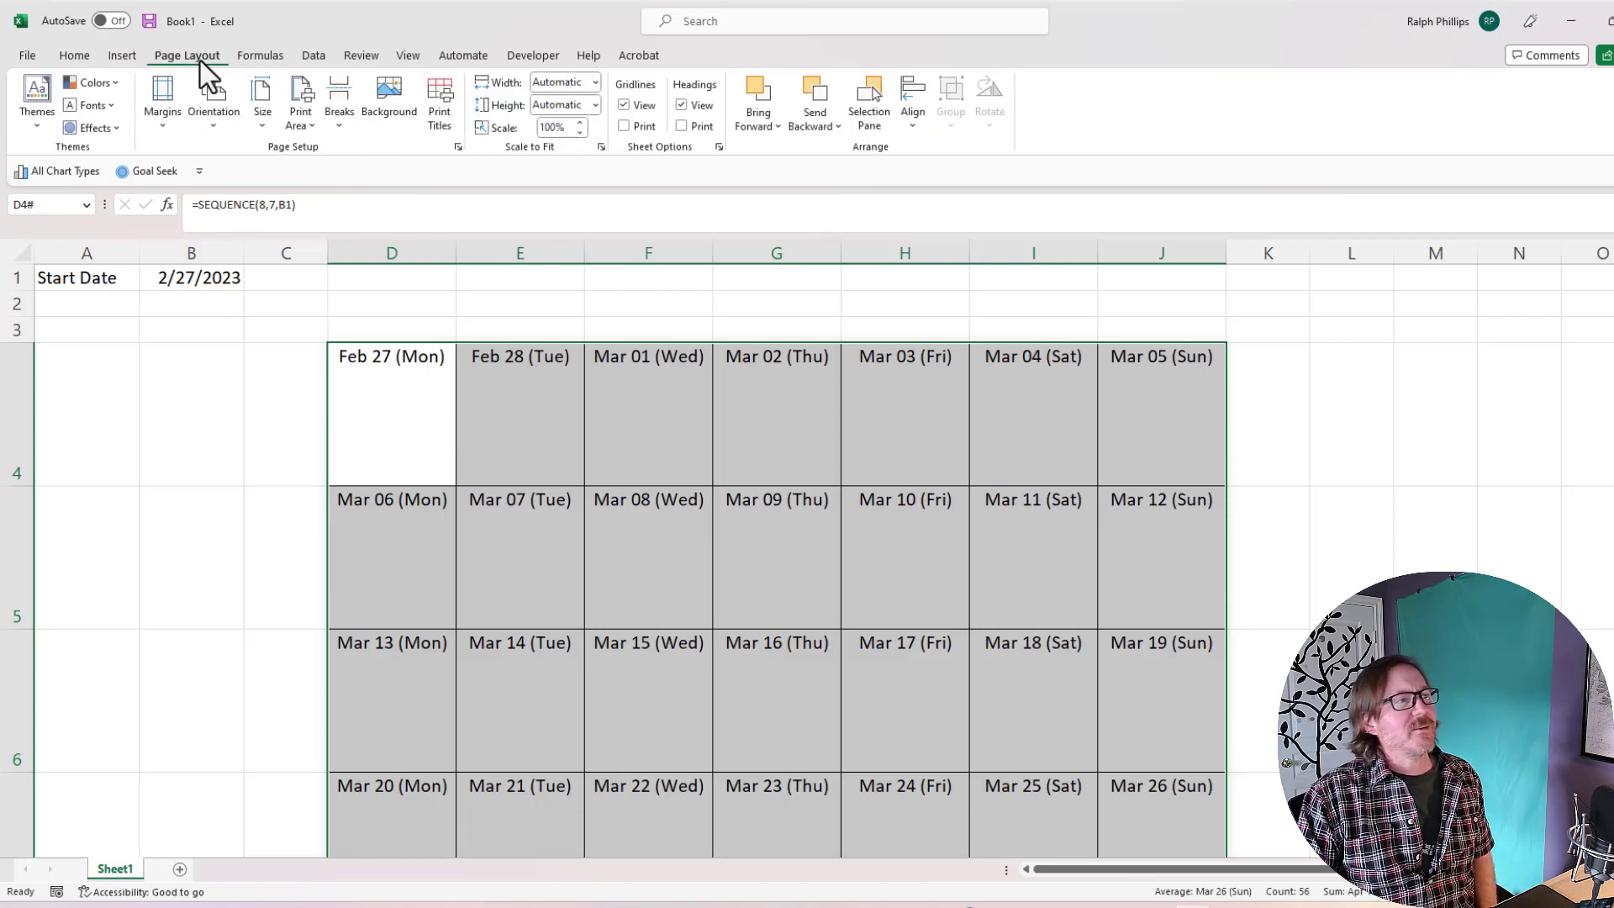
{"action": "left_click", "coordinate": [310, 118]}
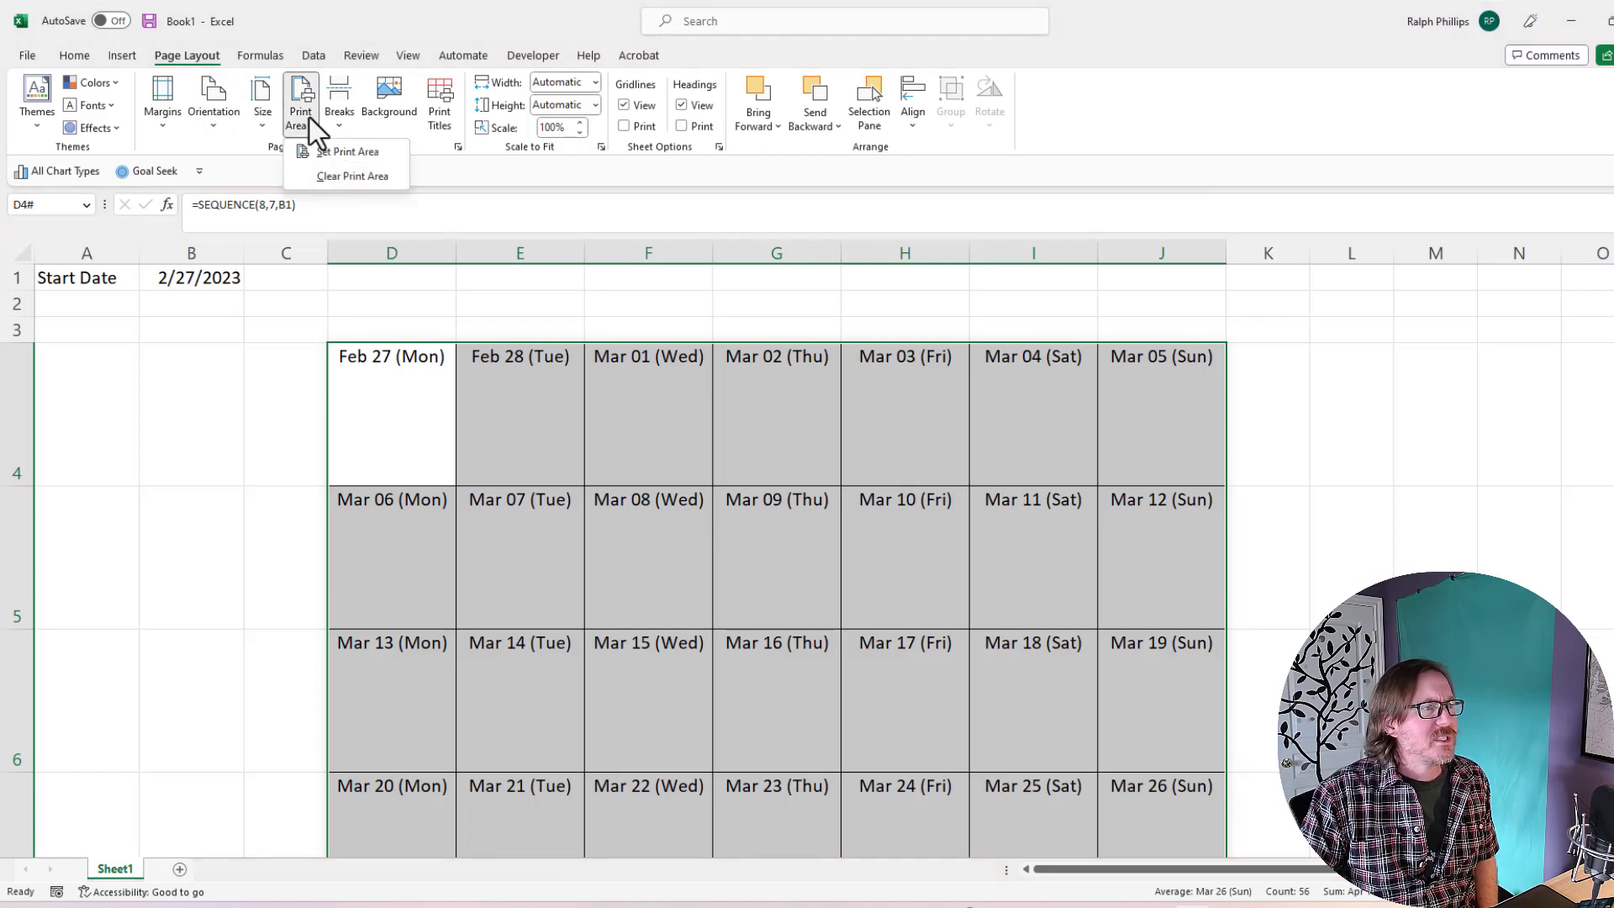
{"action": "left_click", "coordinate": [355, 160]}
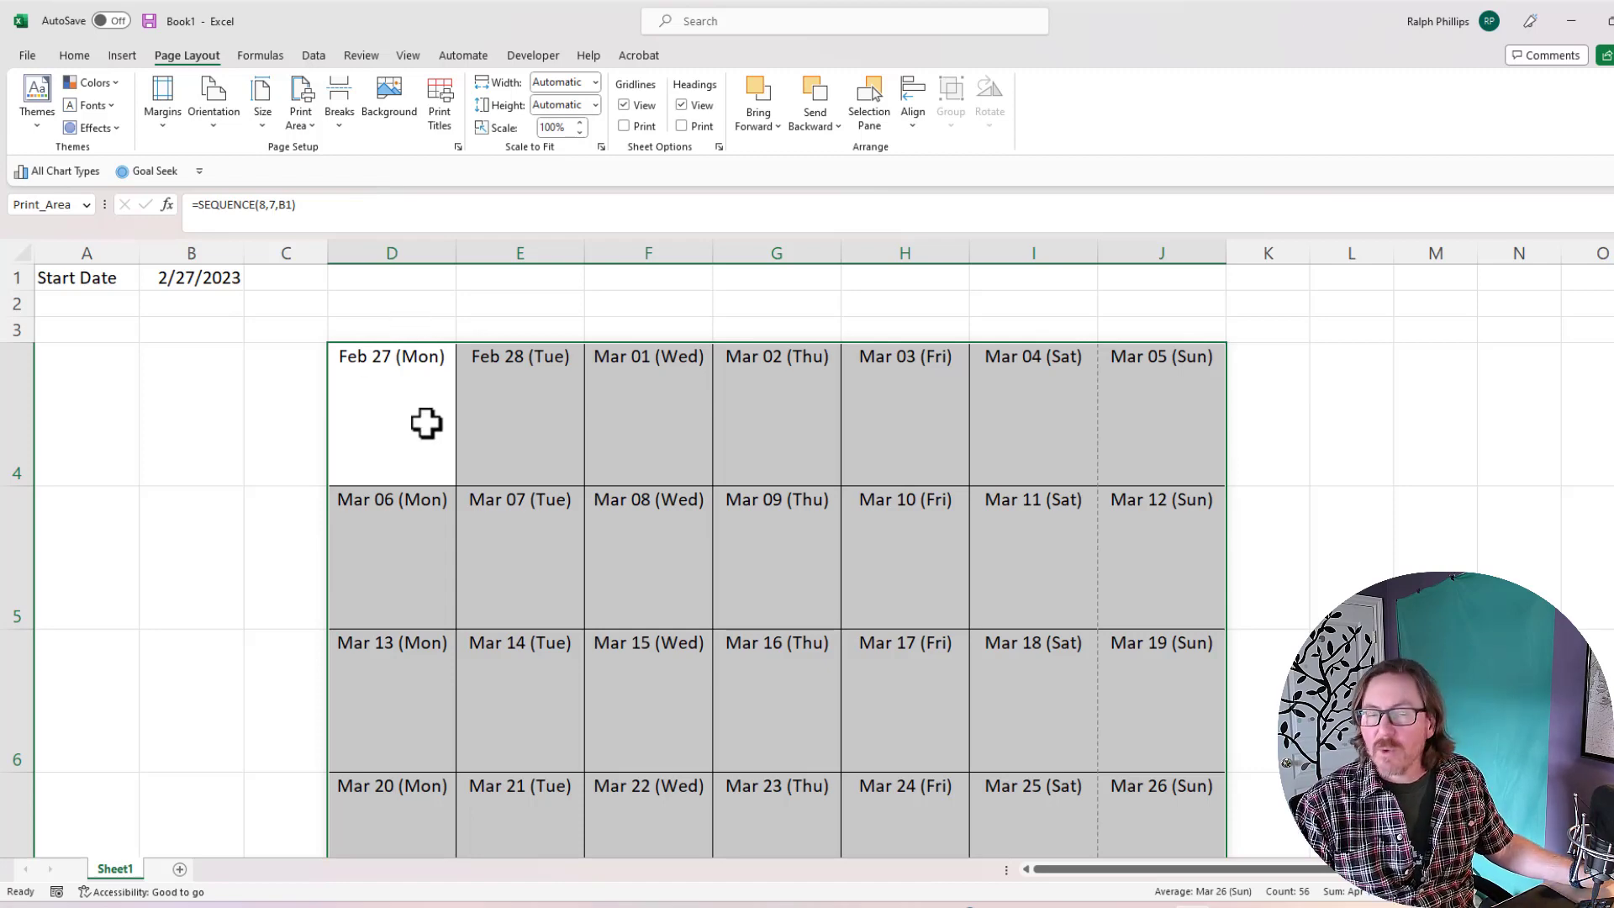
{"action": "left_click", "coordinate": [508, 453]}
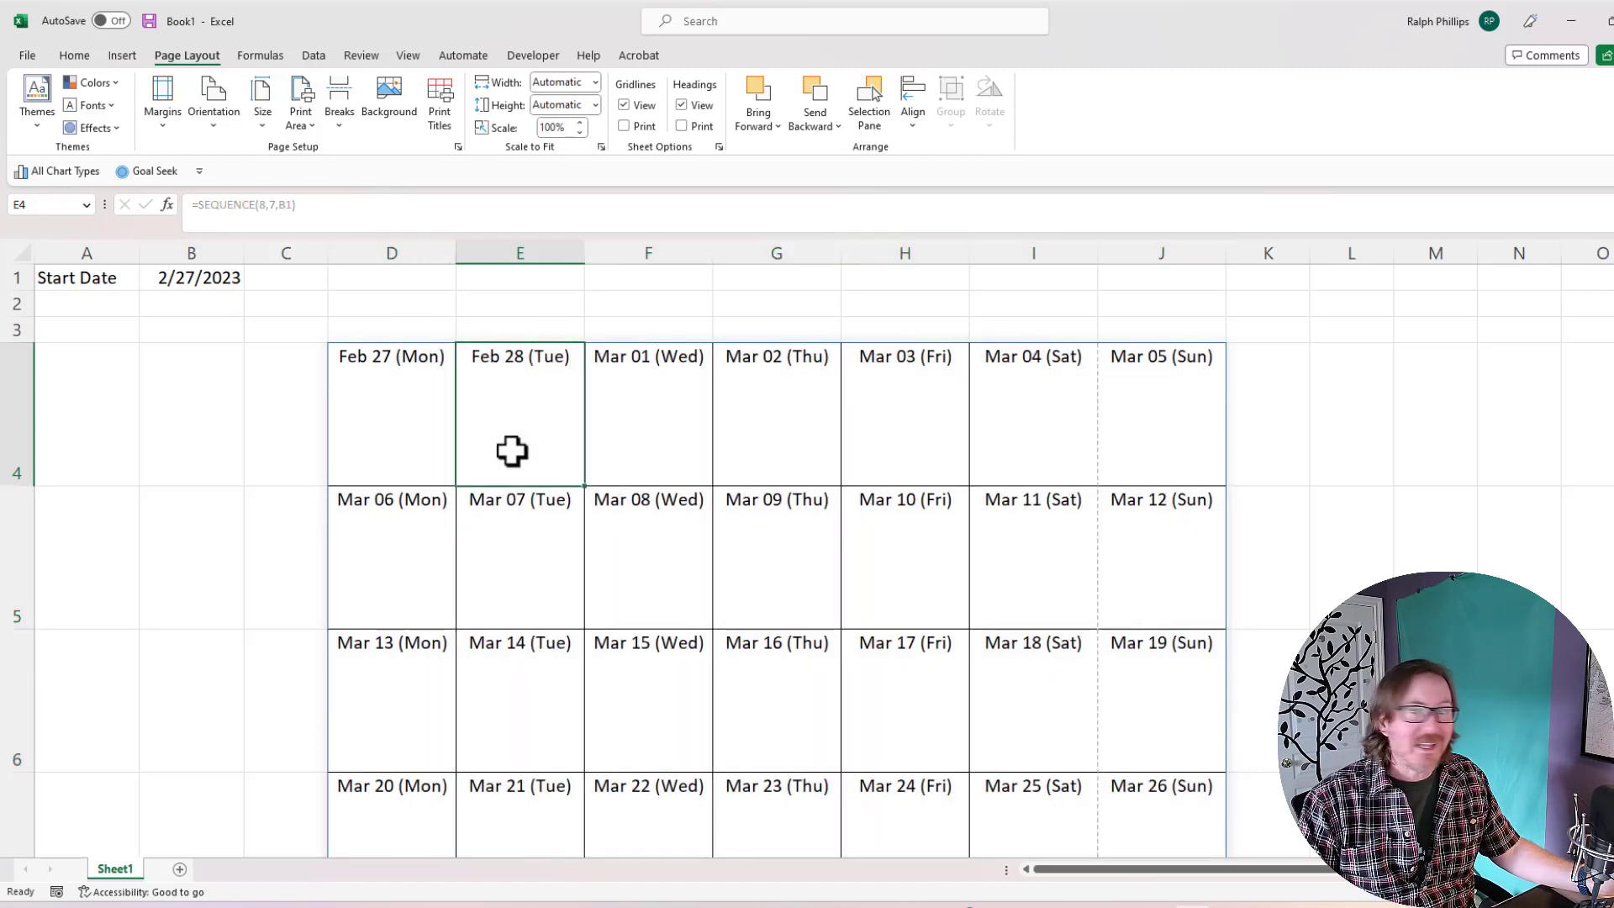
In the print preview, change scaling from No Scaling to Fit Sheet on One Page
{"action": "left_click", "coordinate": [30, 57]}
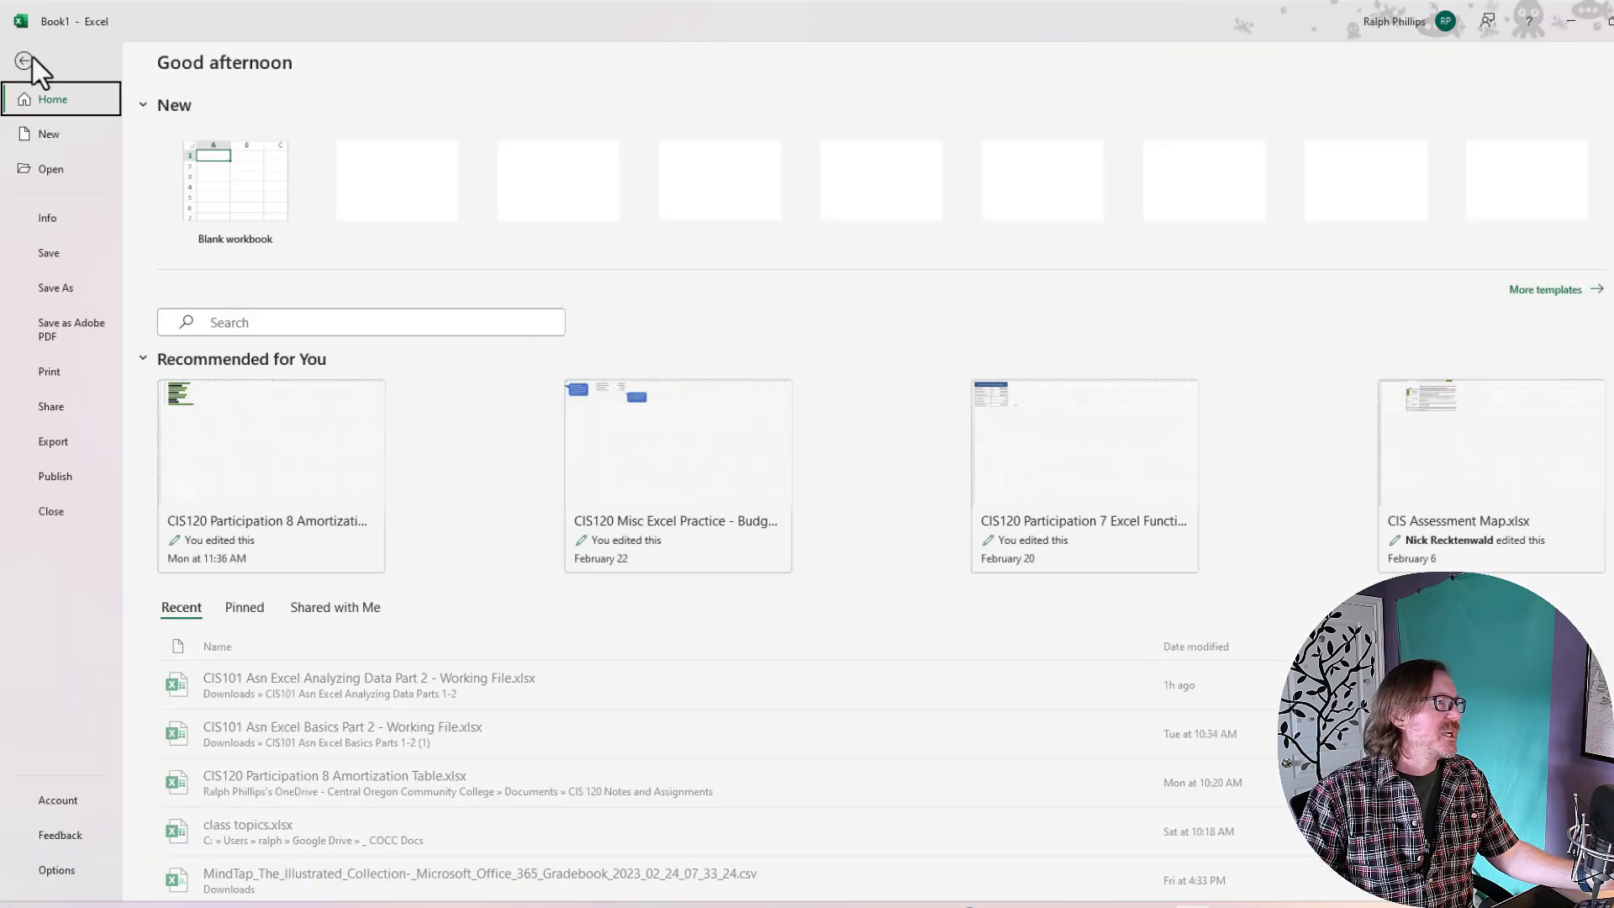
{"action": "left_click", "coordinate": [64, 375]}
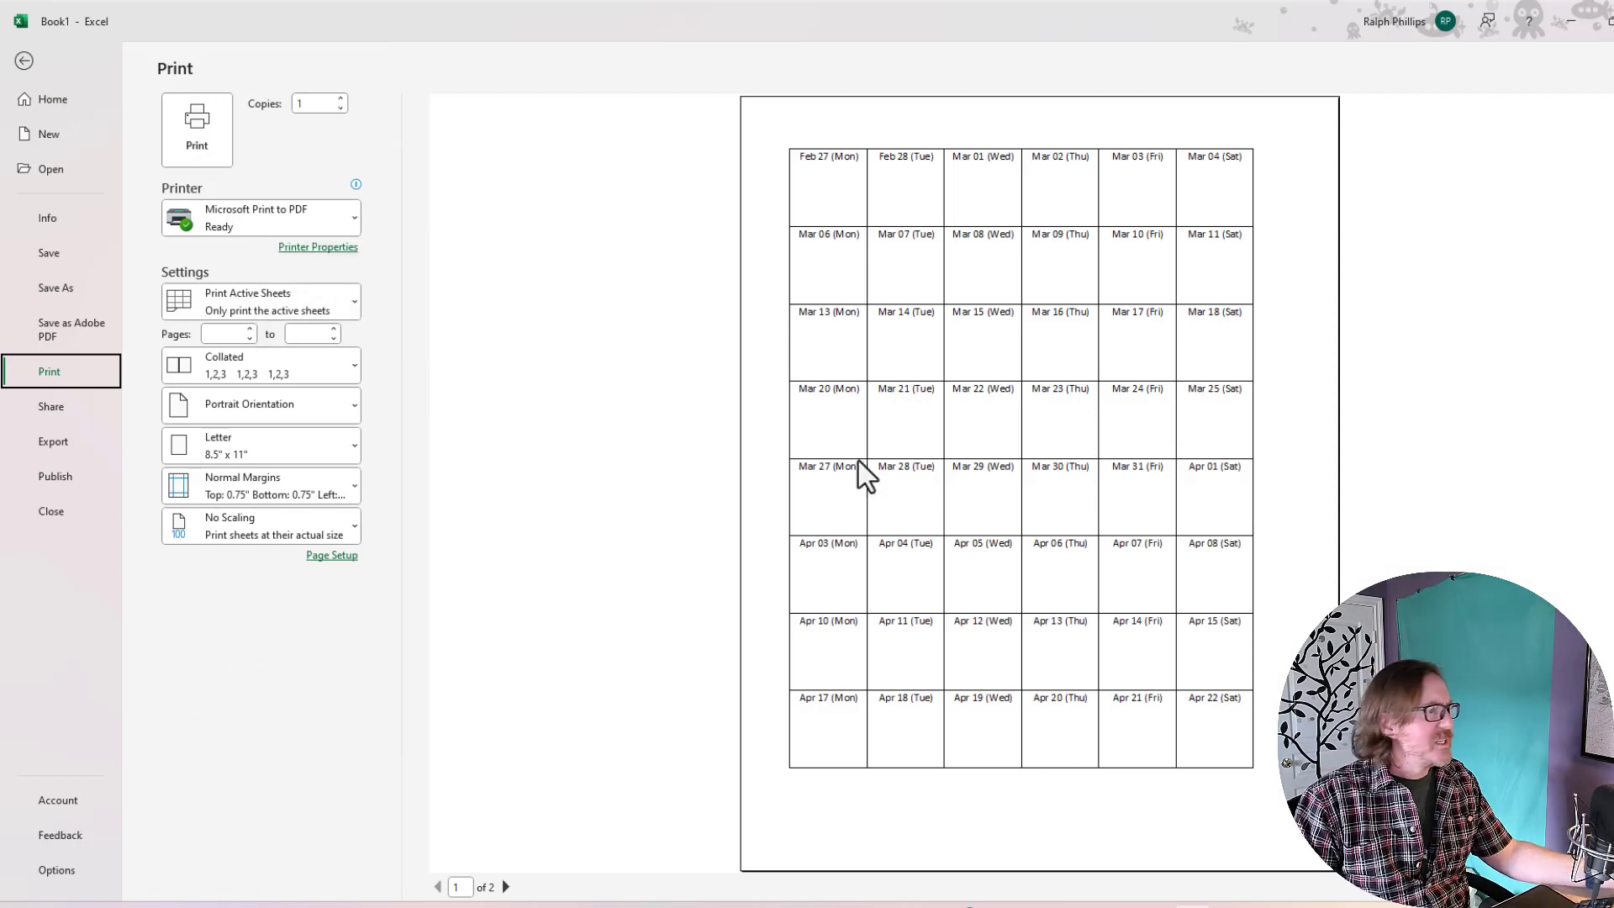
{"action": "left_click", "coordinate": [286, 522]}
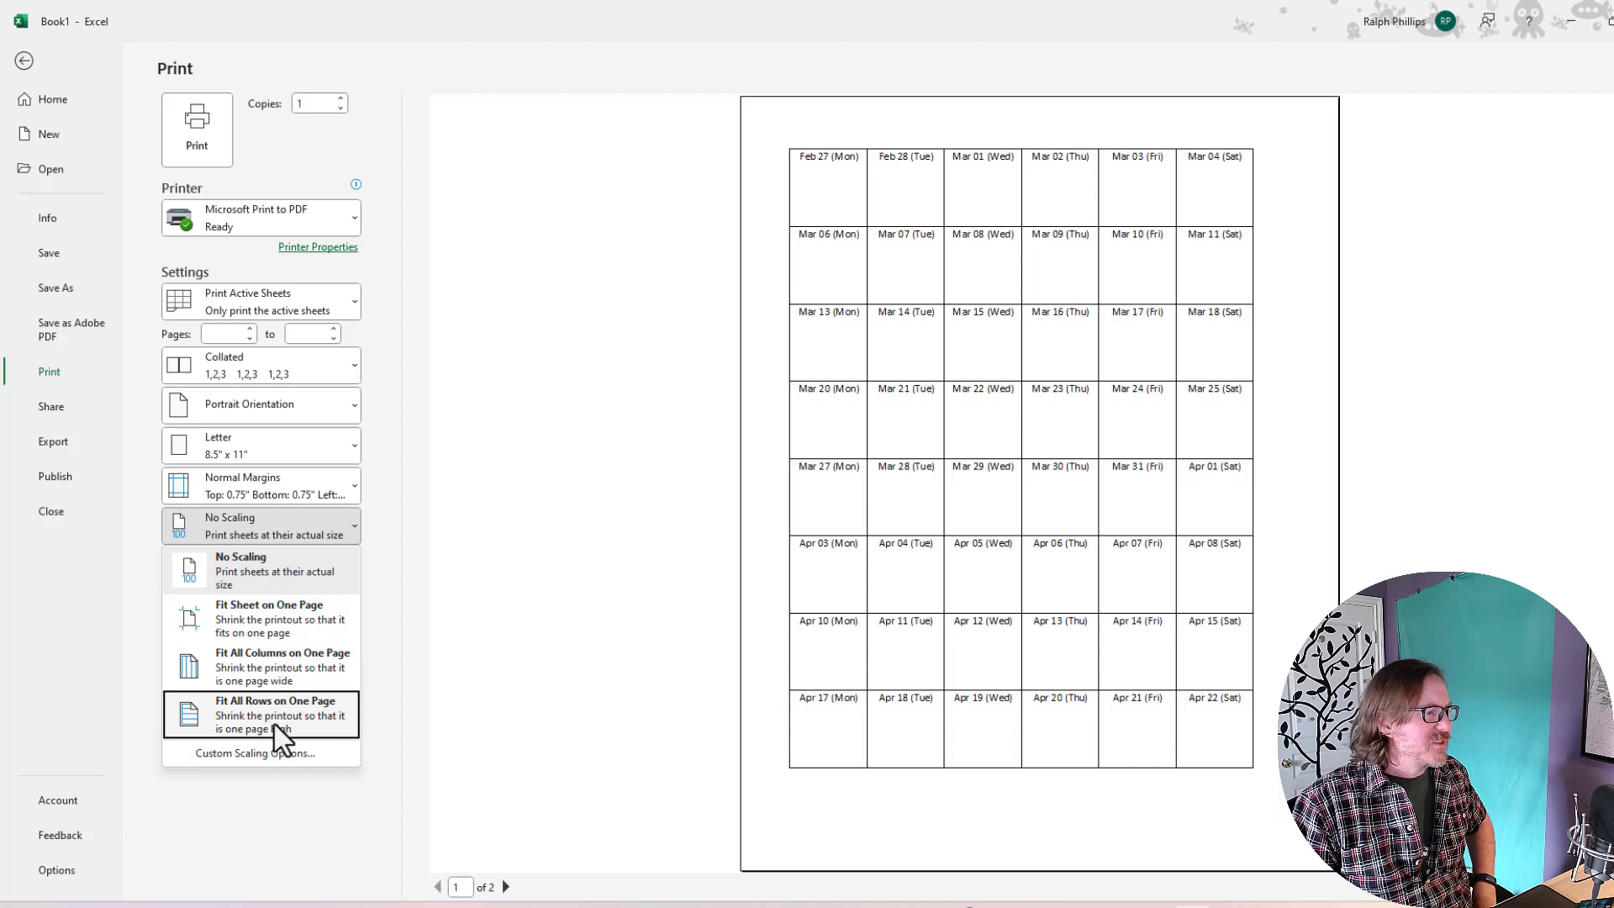
{"action": "left_click", "coordinate": [284, 619]}
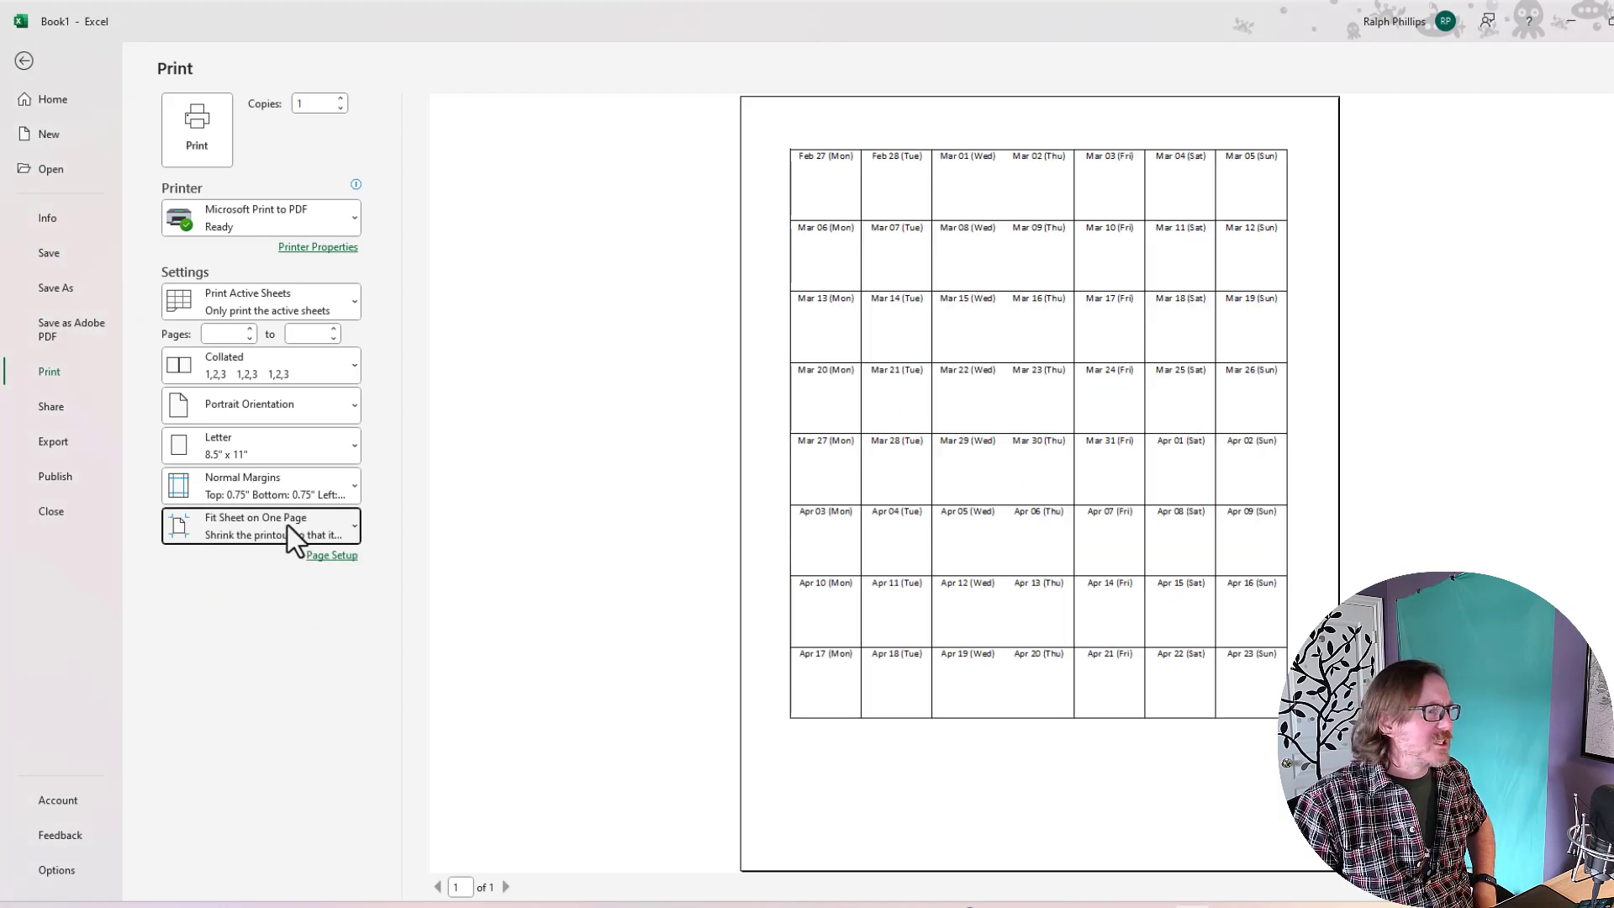
Centre the printout horizontally and vertically on the page through Custom Margins
{"action": "left_click", "coordinate": [318, 489]}
{"action": "left_click", "coordinate": [252, 820]}
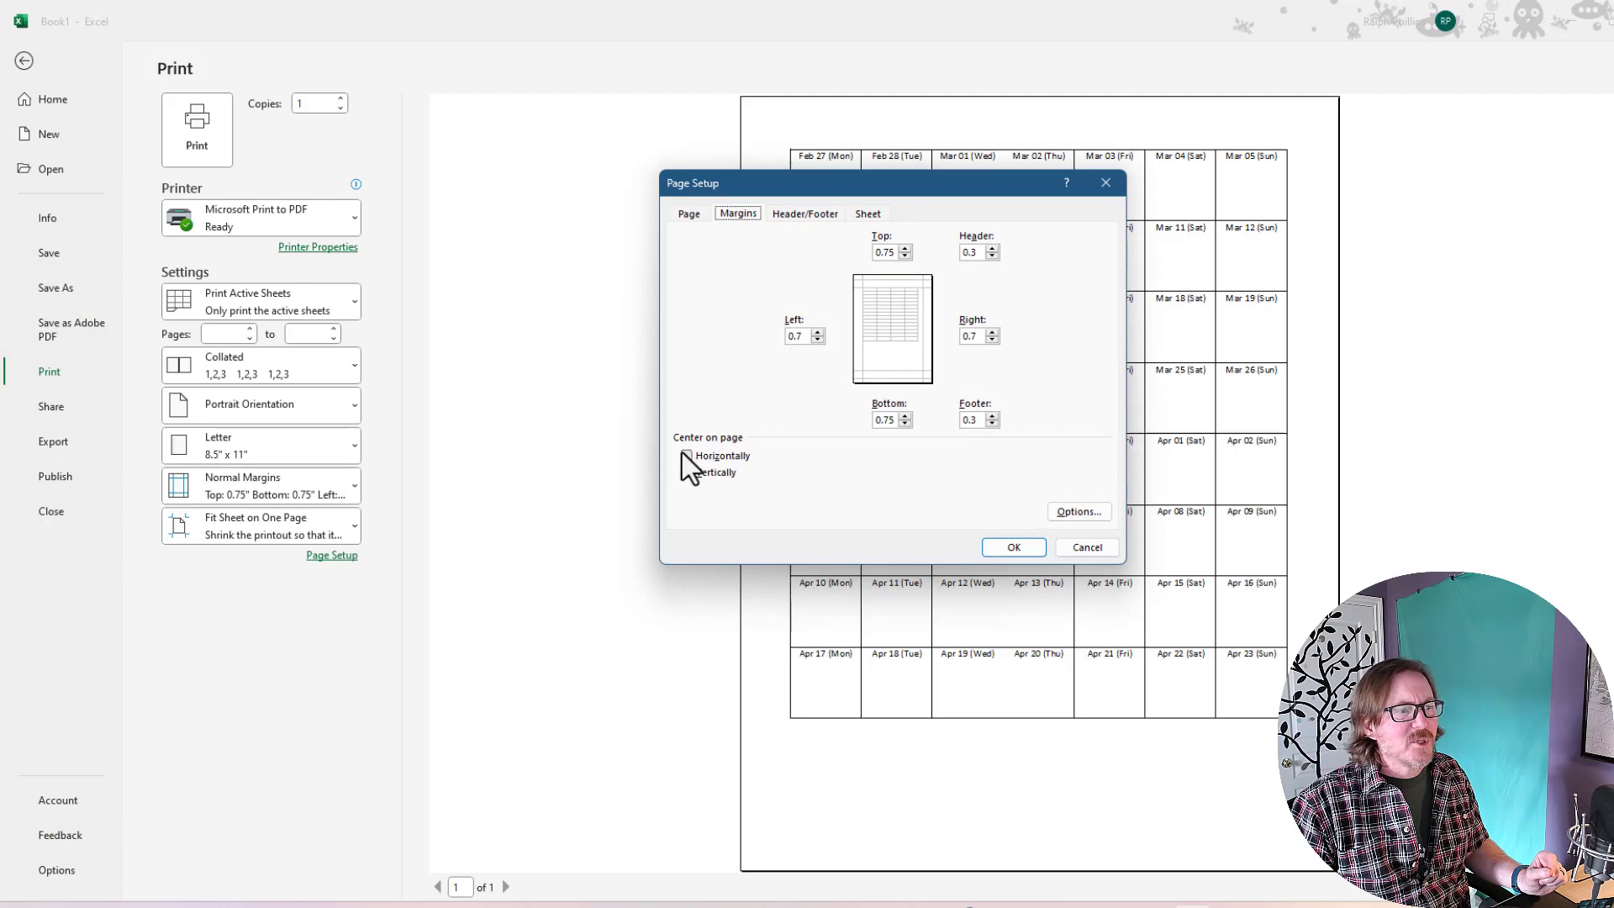
{"action": "left_click", "coordinate": [684, 454]}
{"action": "left_click", "coordinate": [686, 472]}
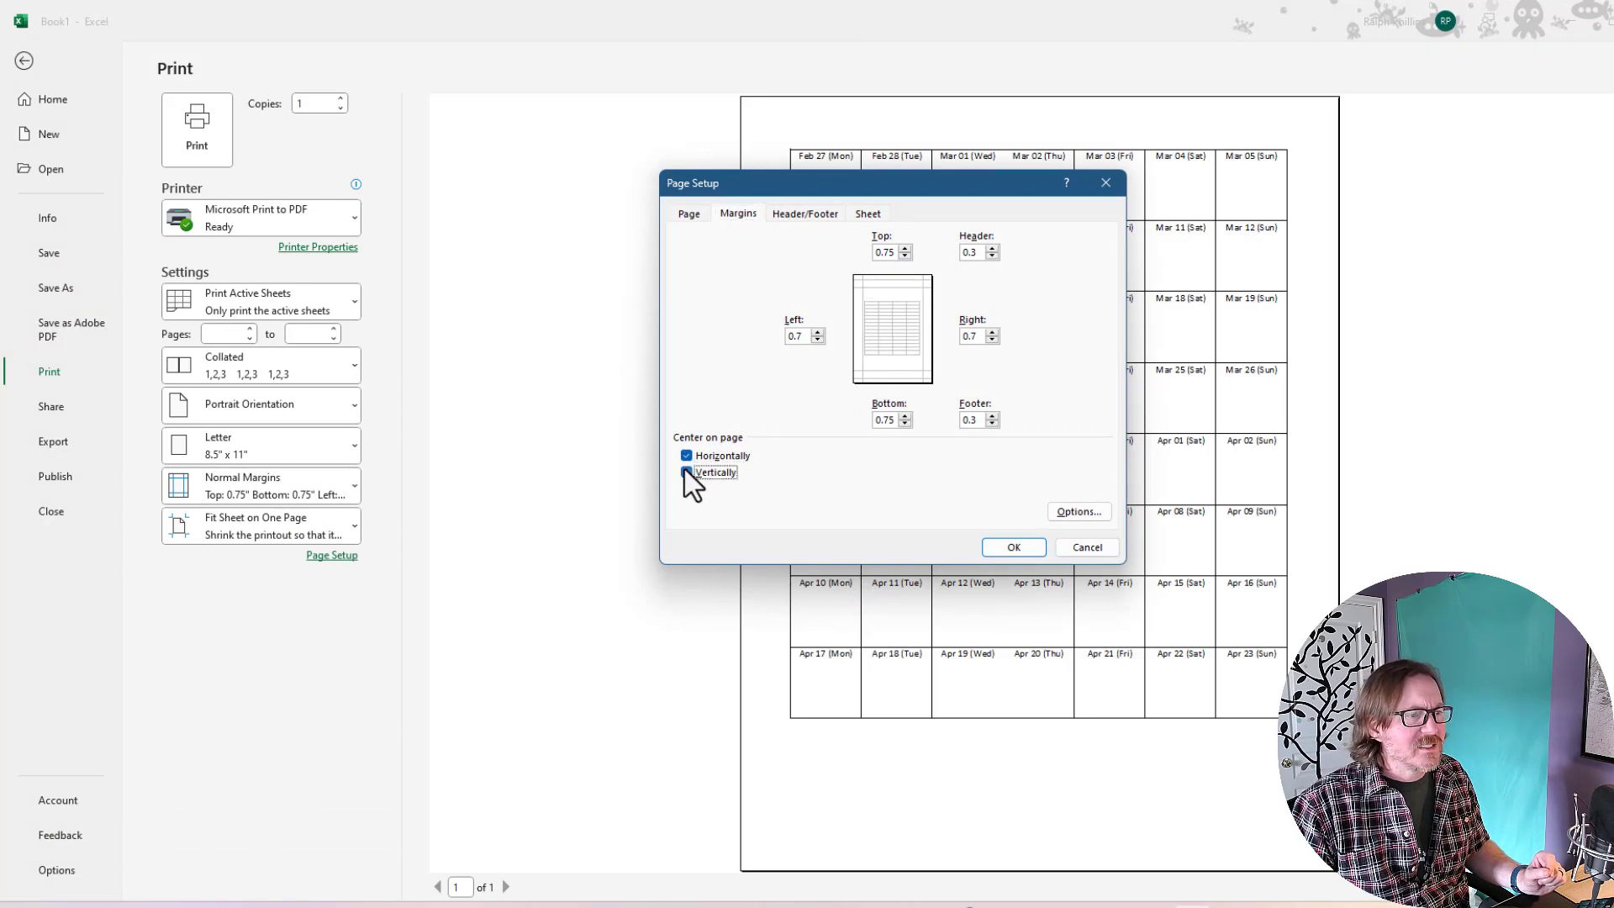
{"action": "left_click", "coordinate": [1014, 547]}
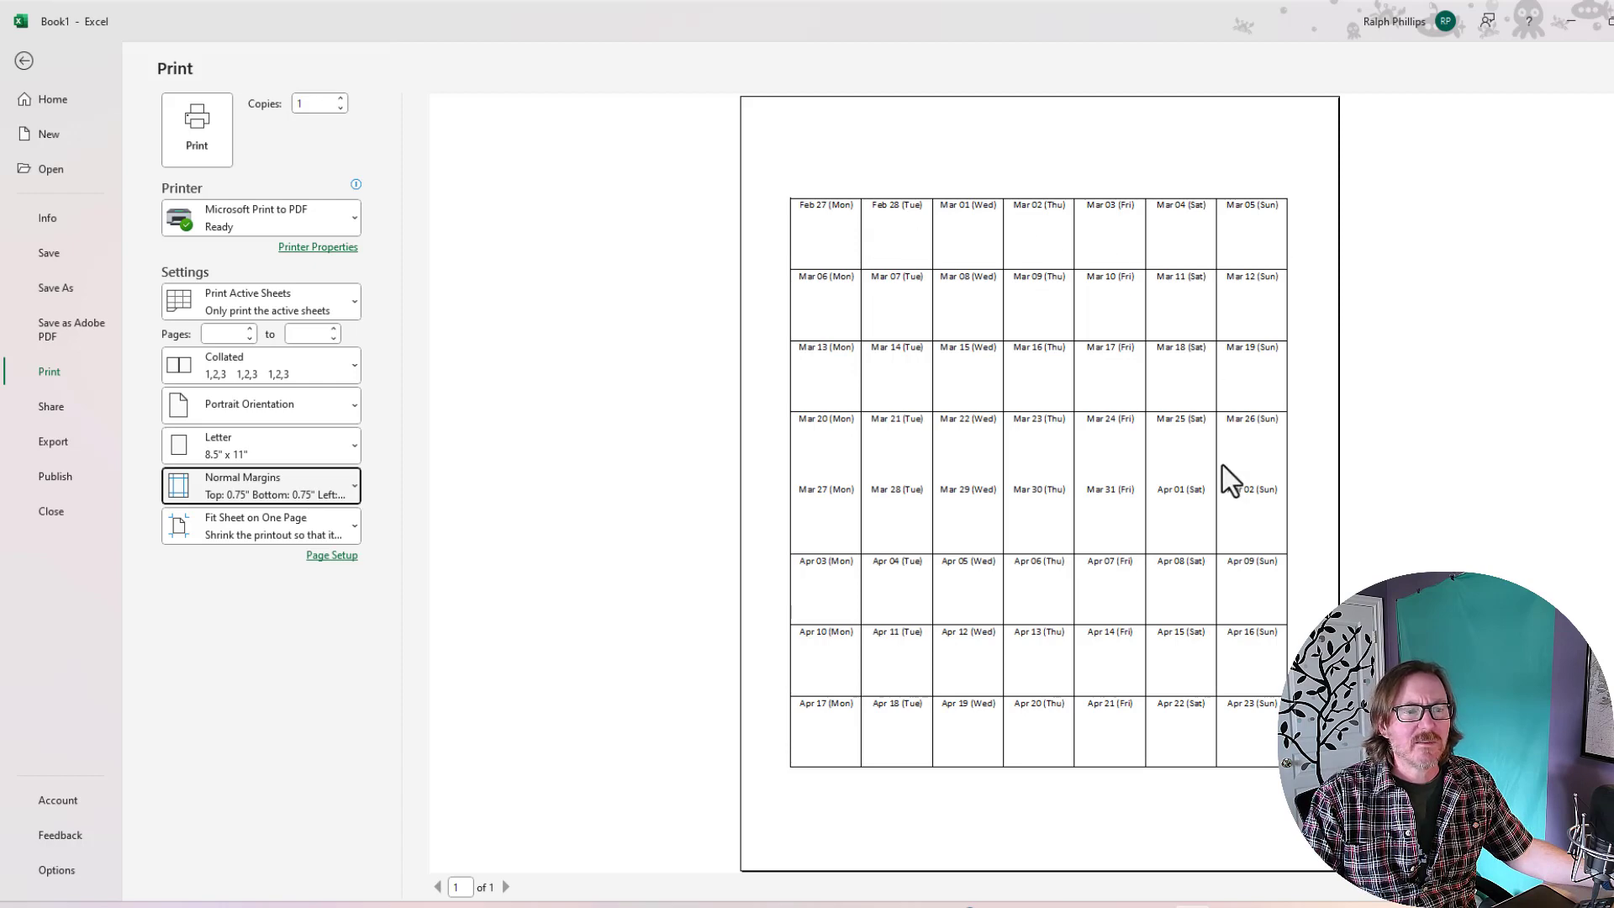
Back on the worksheet, change D4's formula to =SEQUENCE(8,14,B1) for 14 columns
{"action": "left_click", "coordinate": [23, 60]}
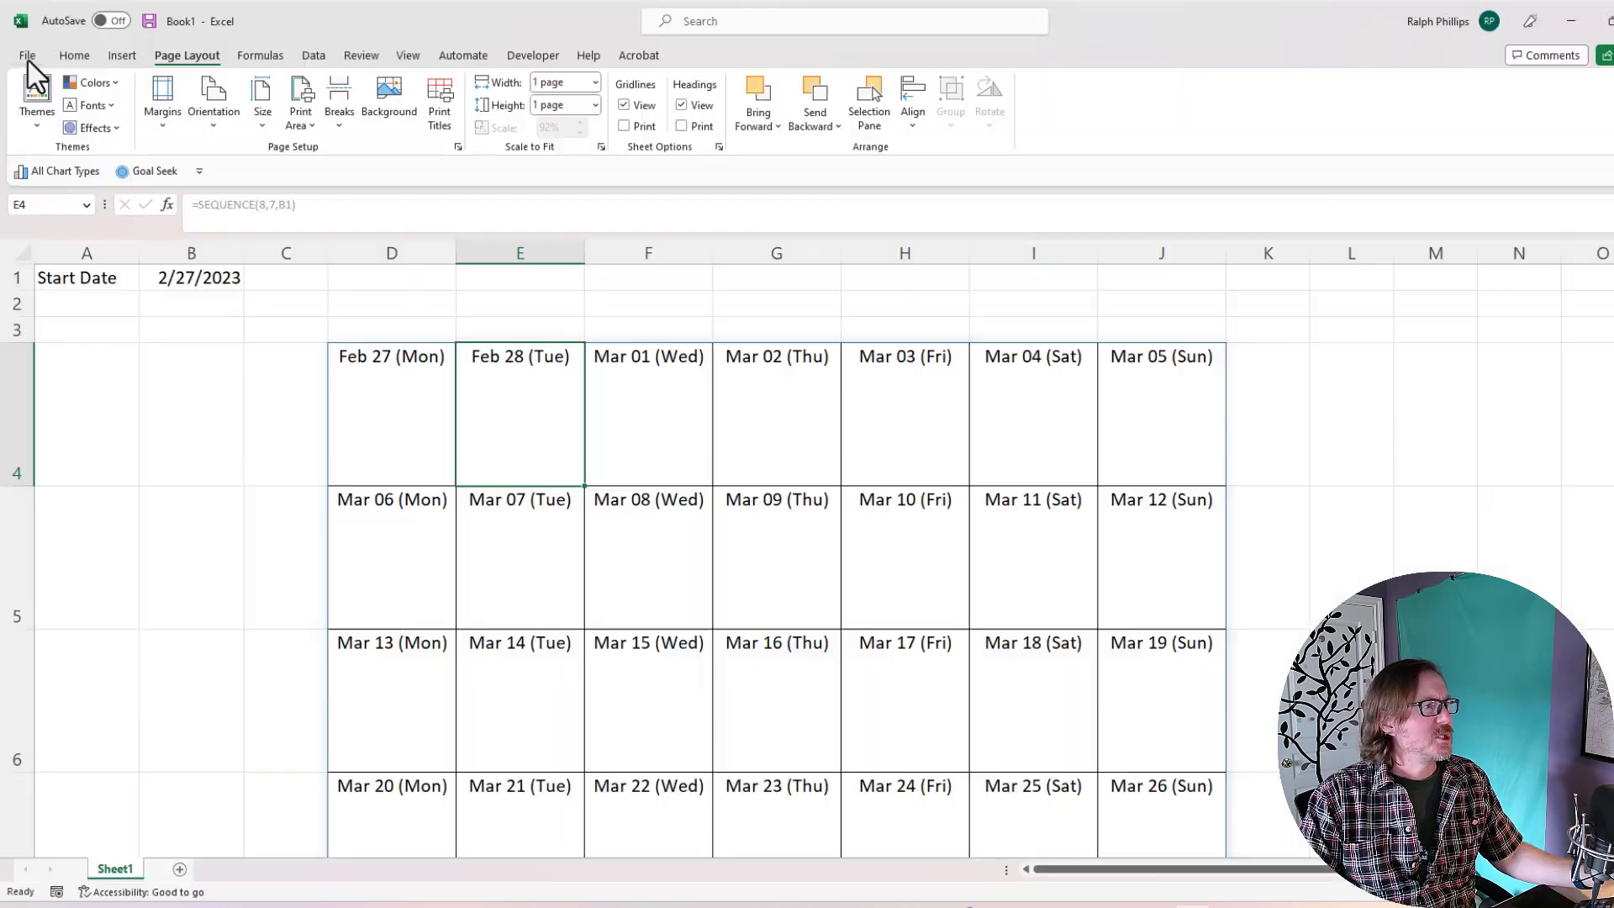
{"action": "left_click", "coordinate": [666, 462]}
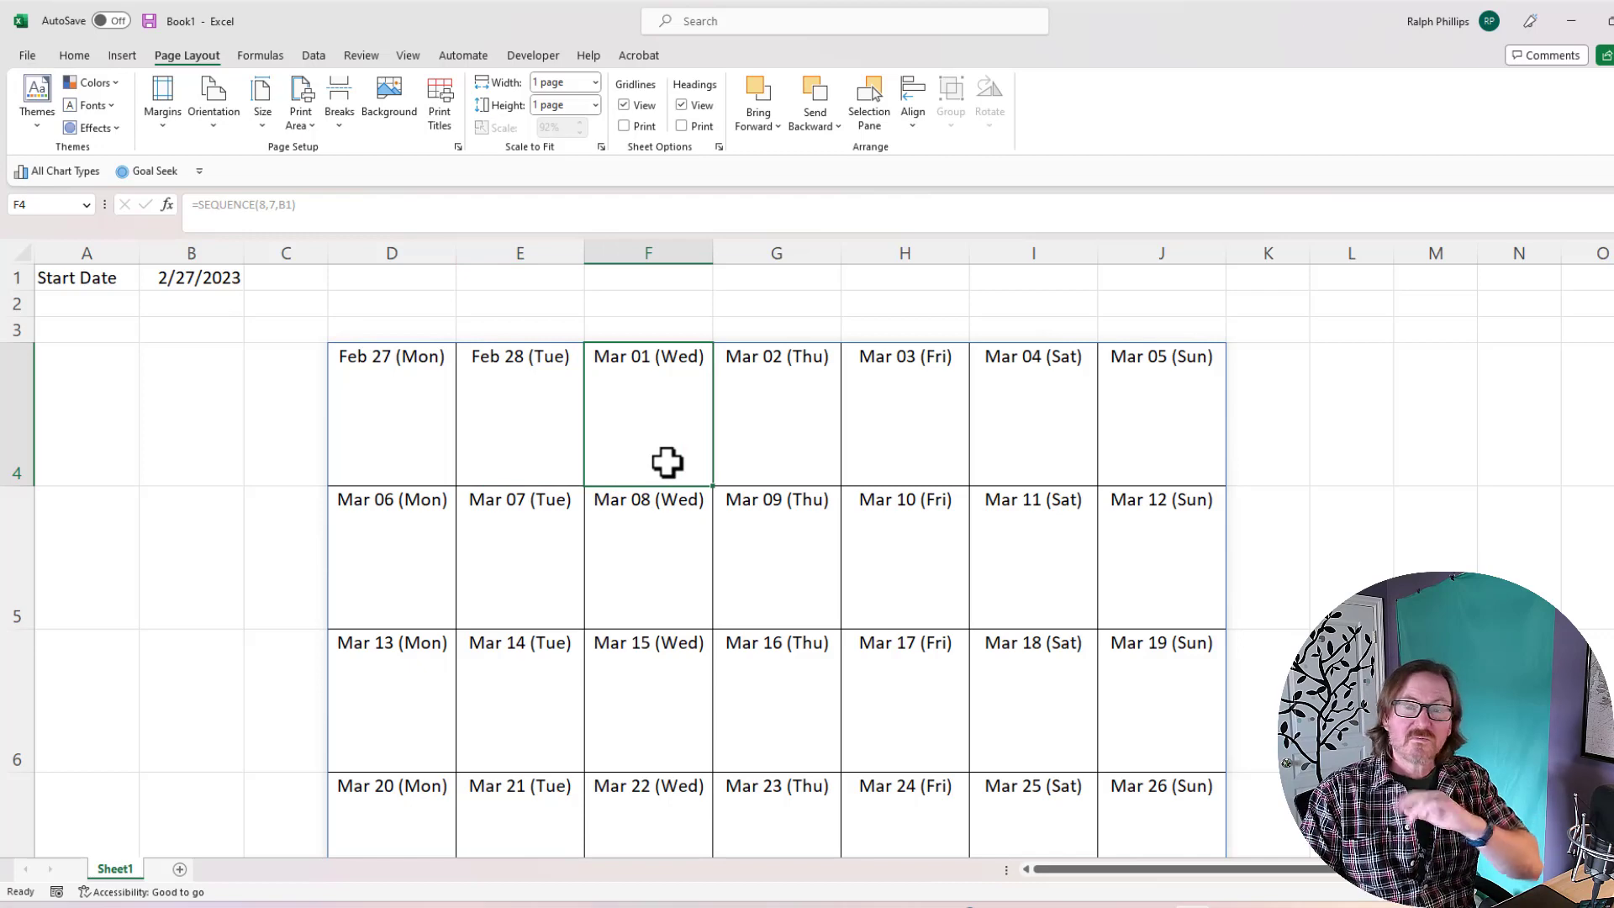
{"action": "left_click", "coordinate": [404, 425]}
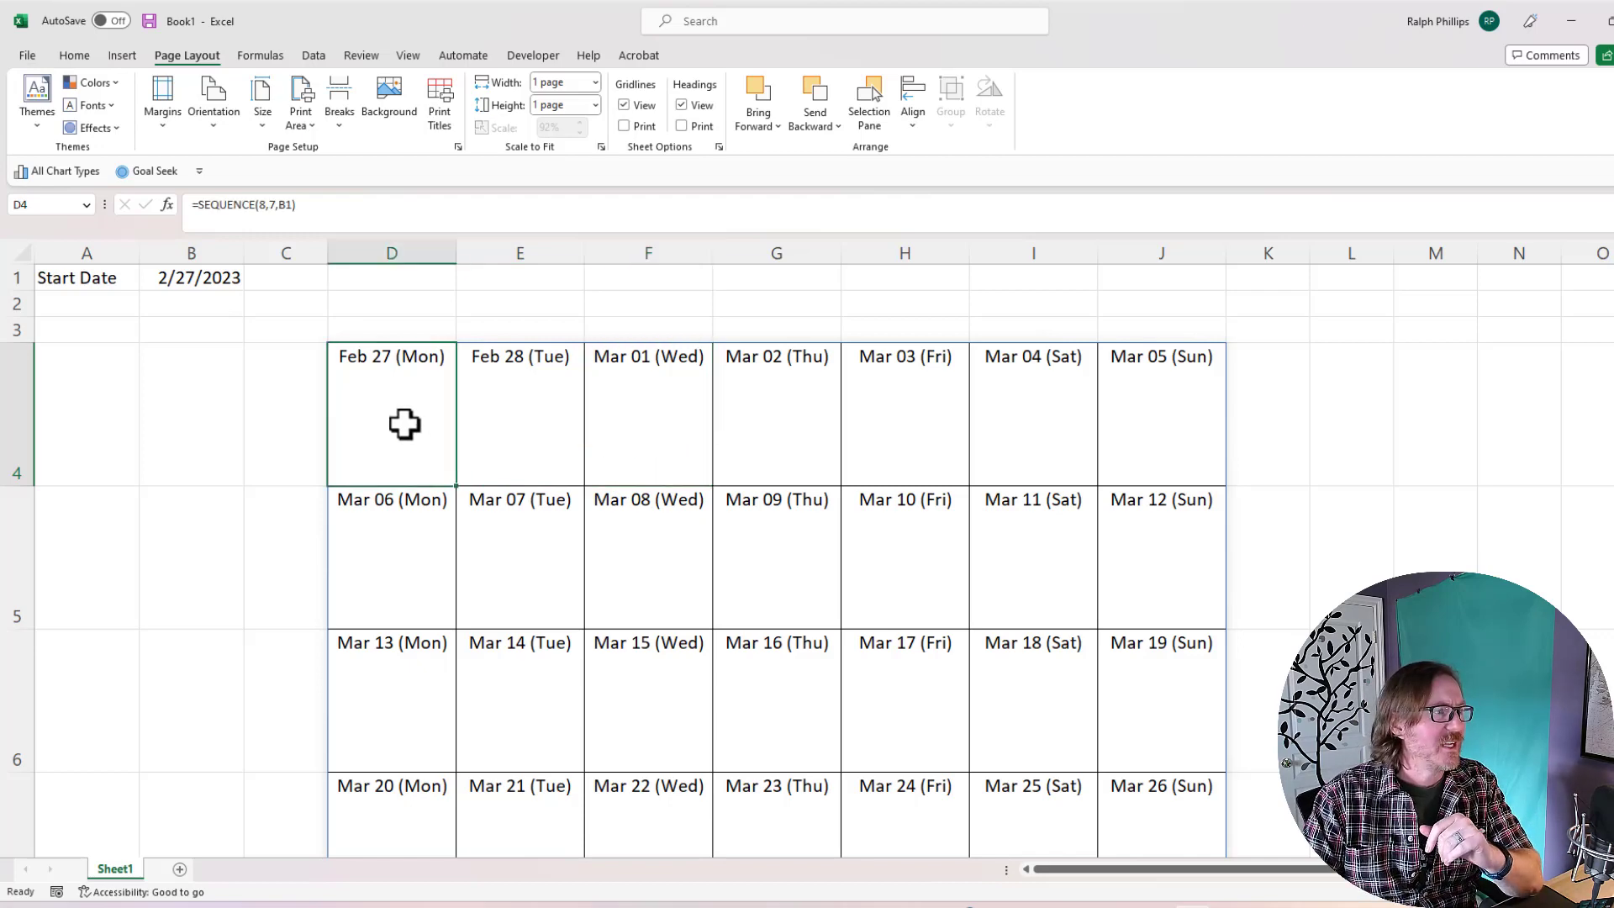
{"action": "double_click", "coordinate": [404, 425]}
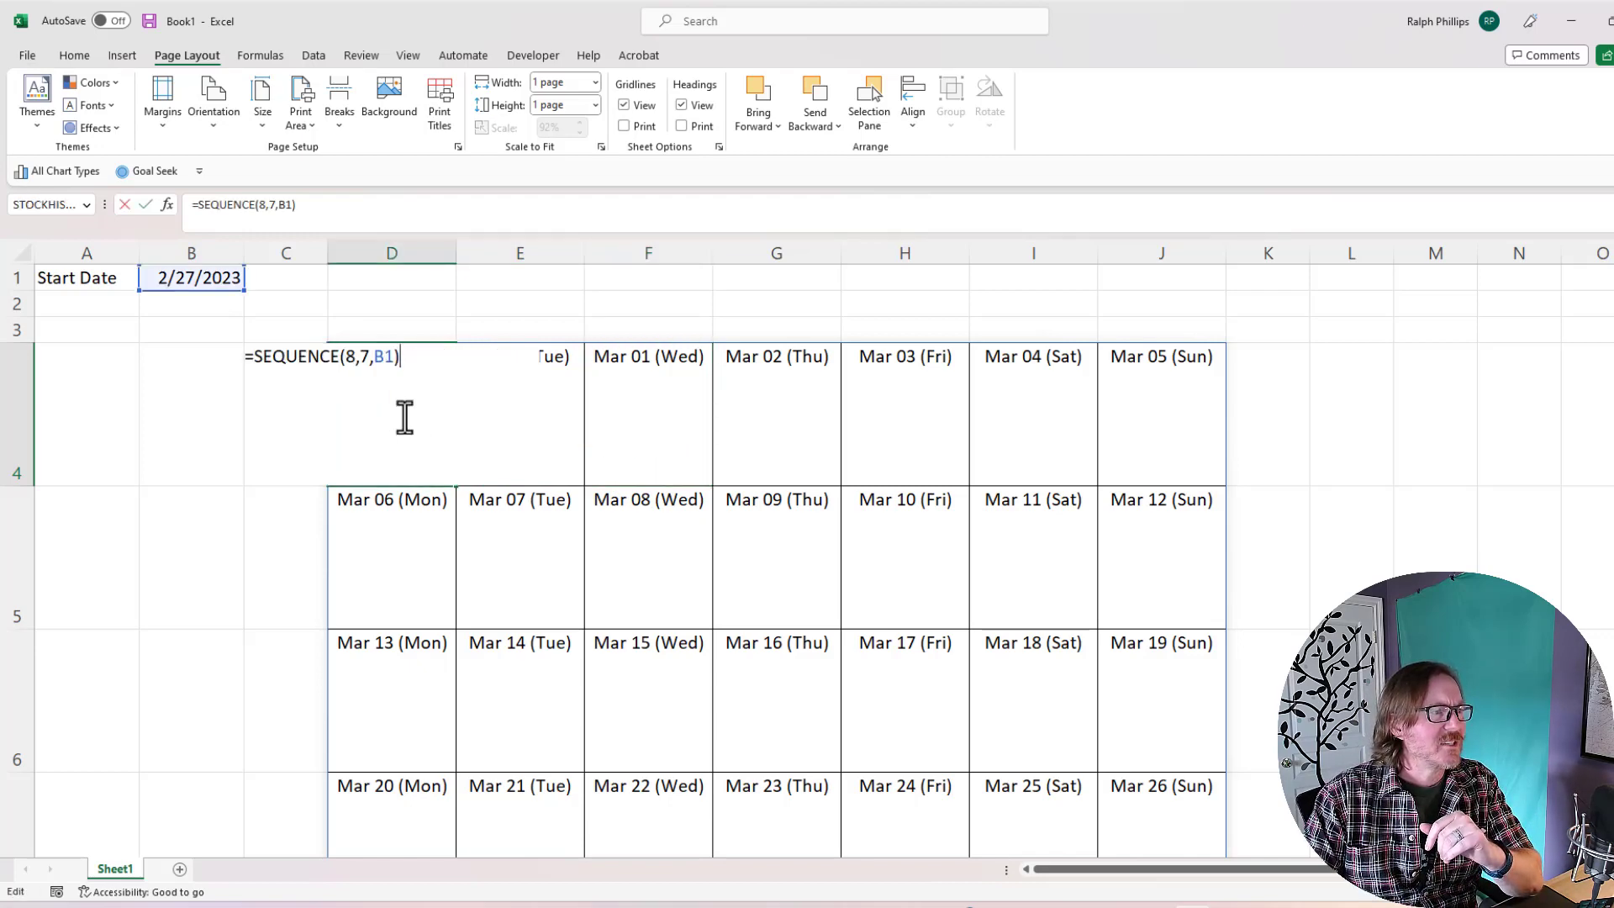
{"action": "double_click", "coordinate": [357, 363]}
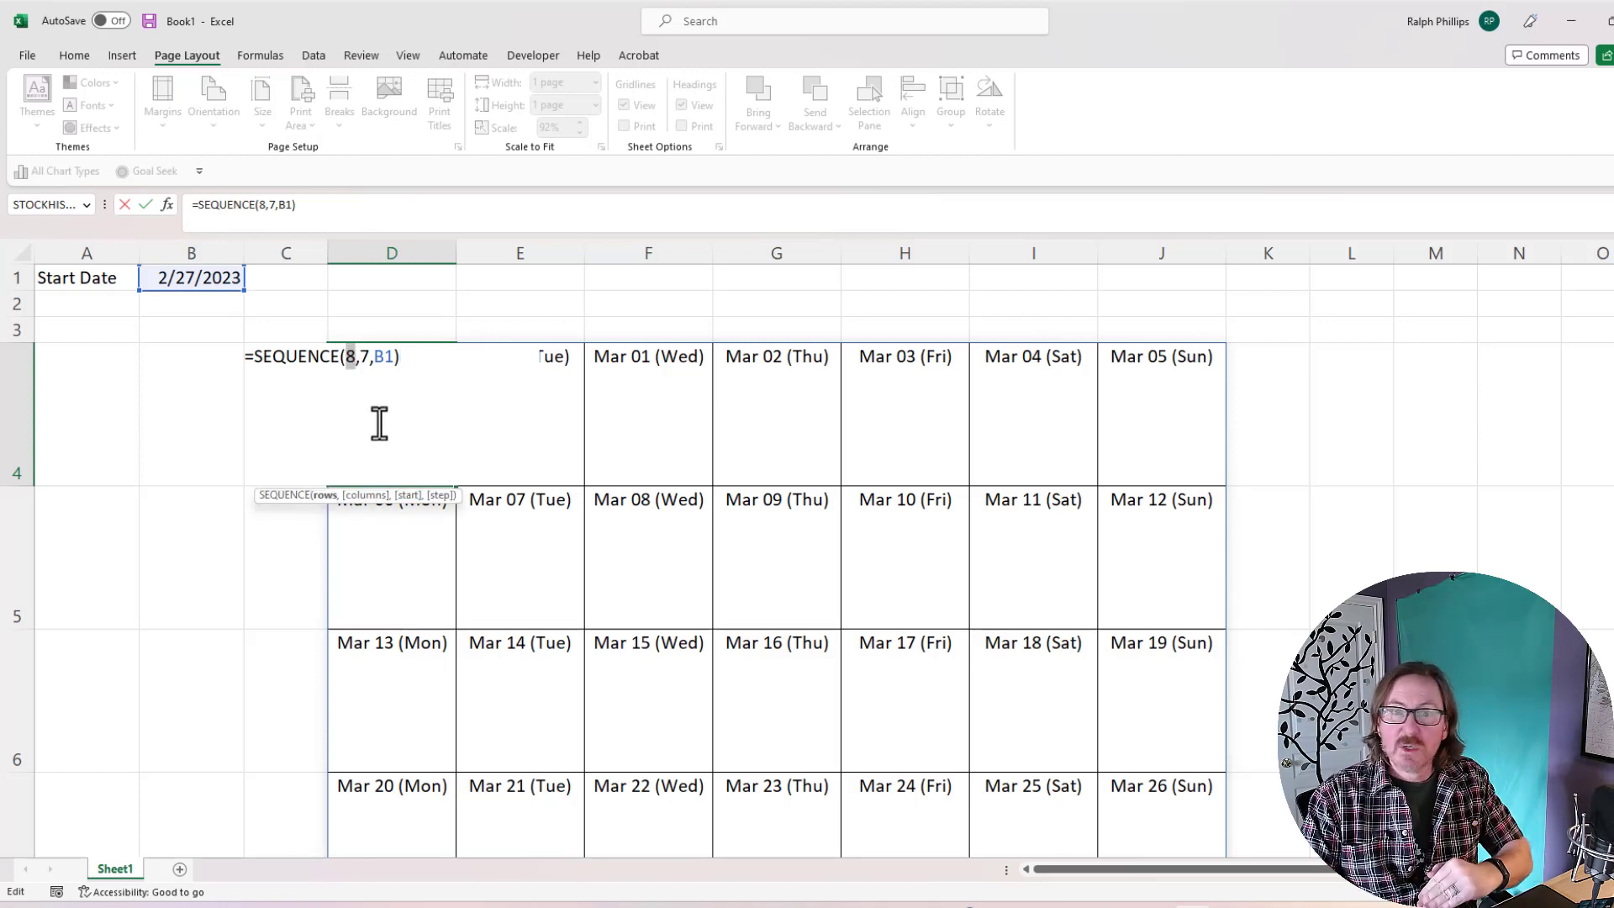
{"action": "double_click", "coordinate": [366, 357]}
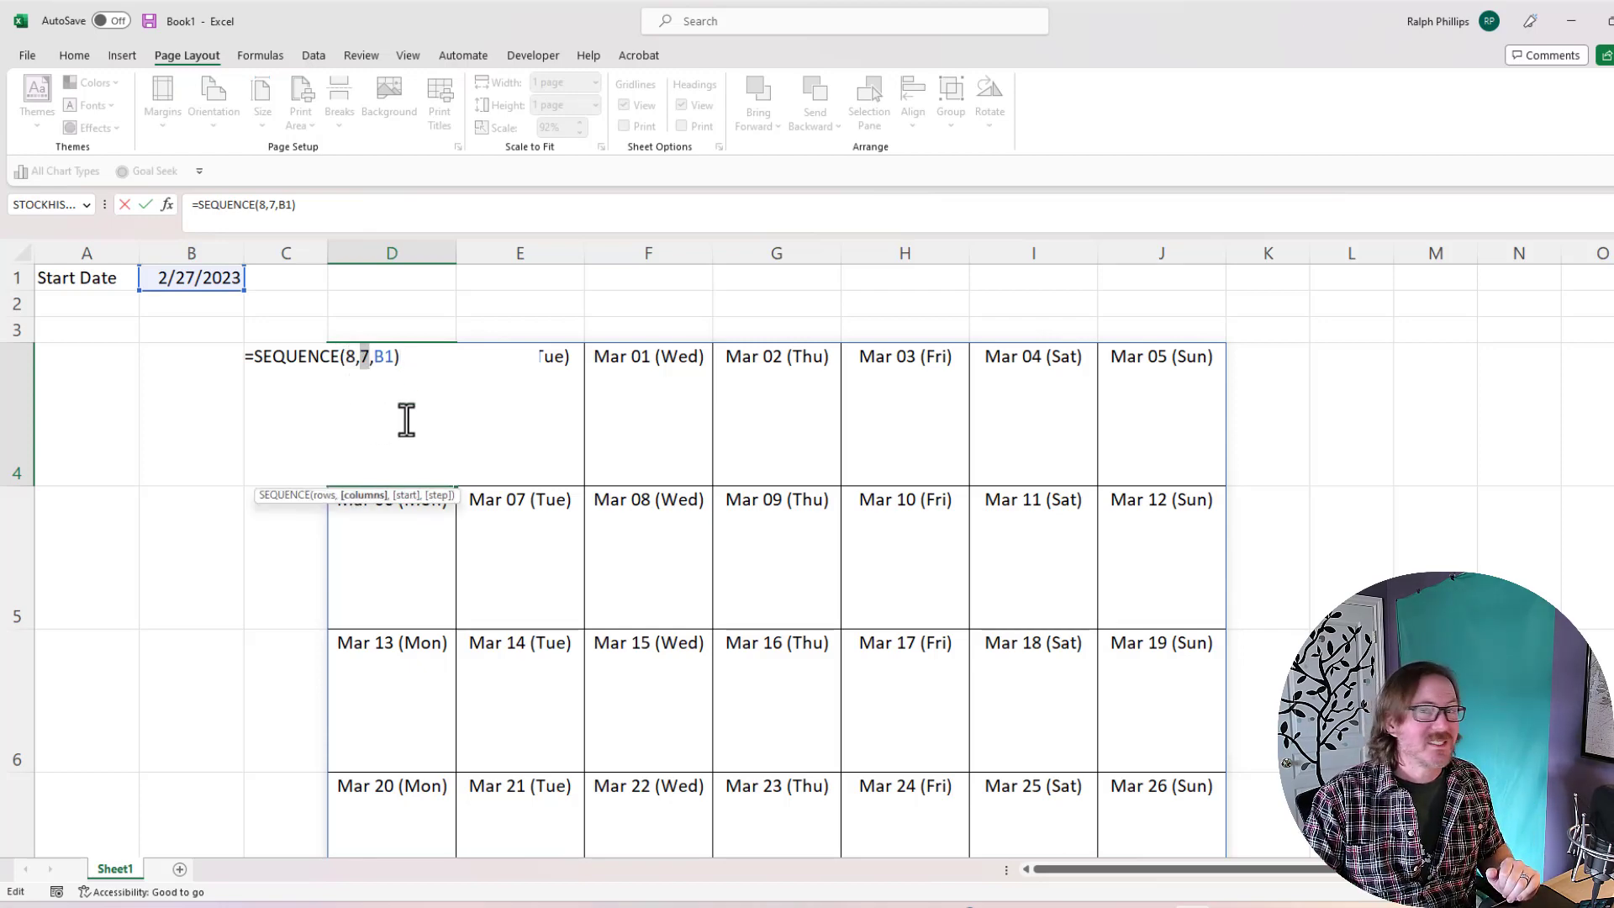
{"action": "type", "text": "14"}
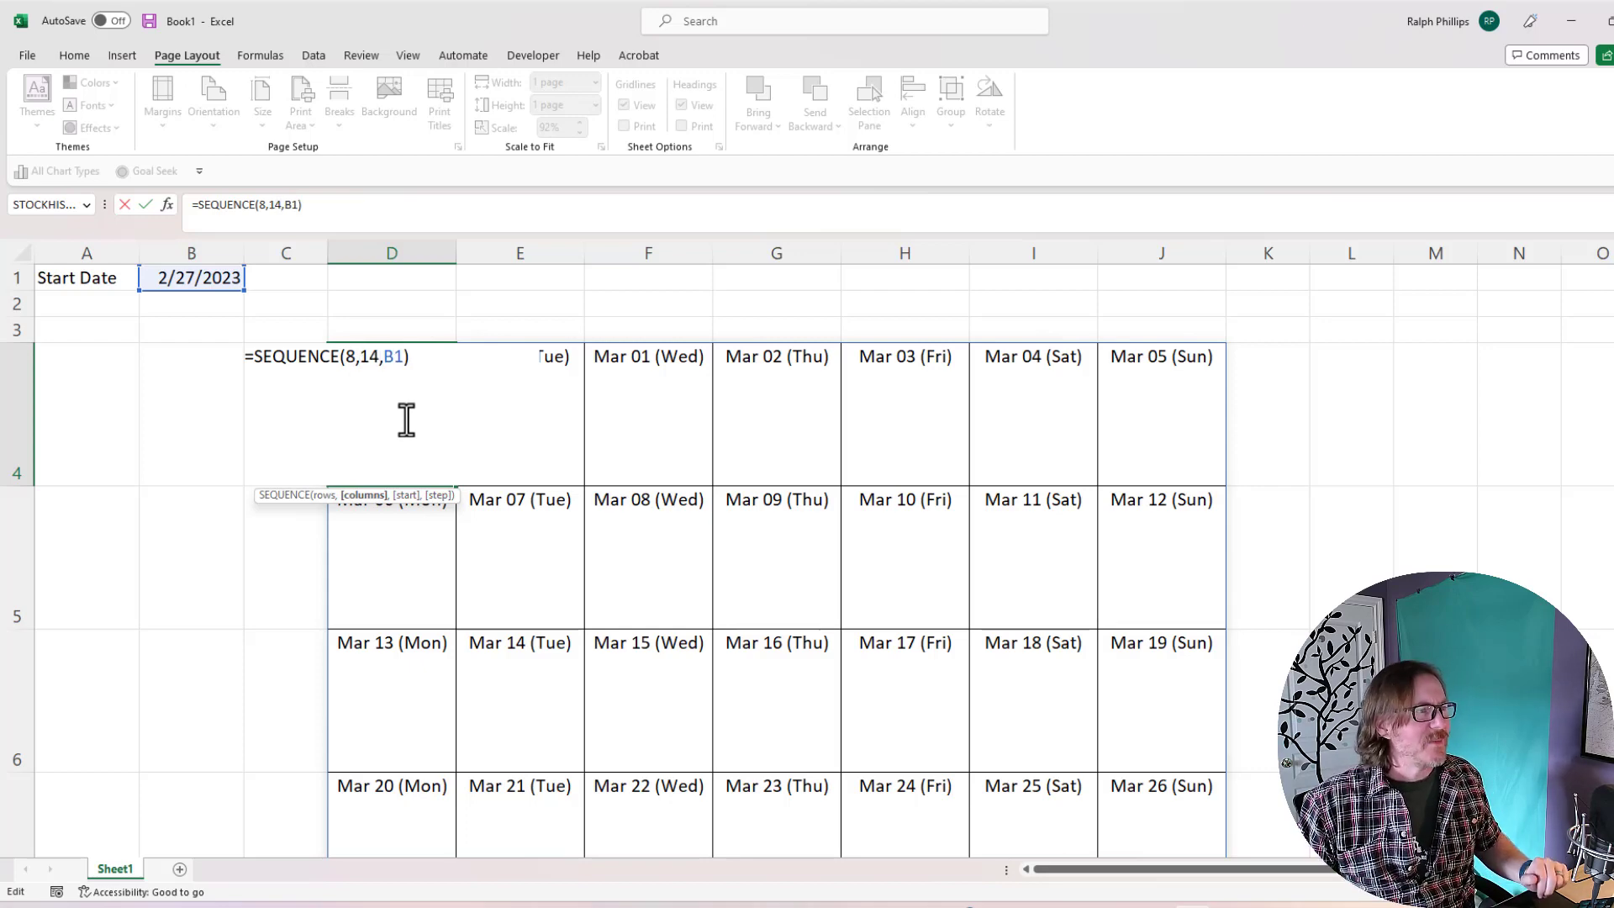
{"action": "key", "text": "Return"}
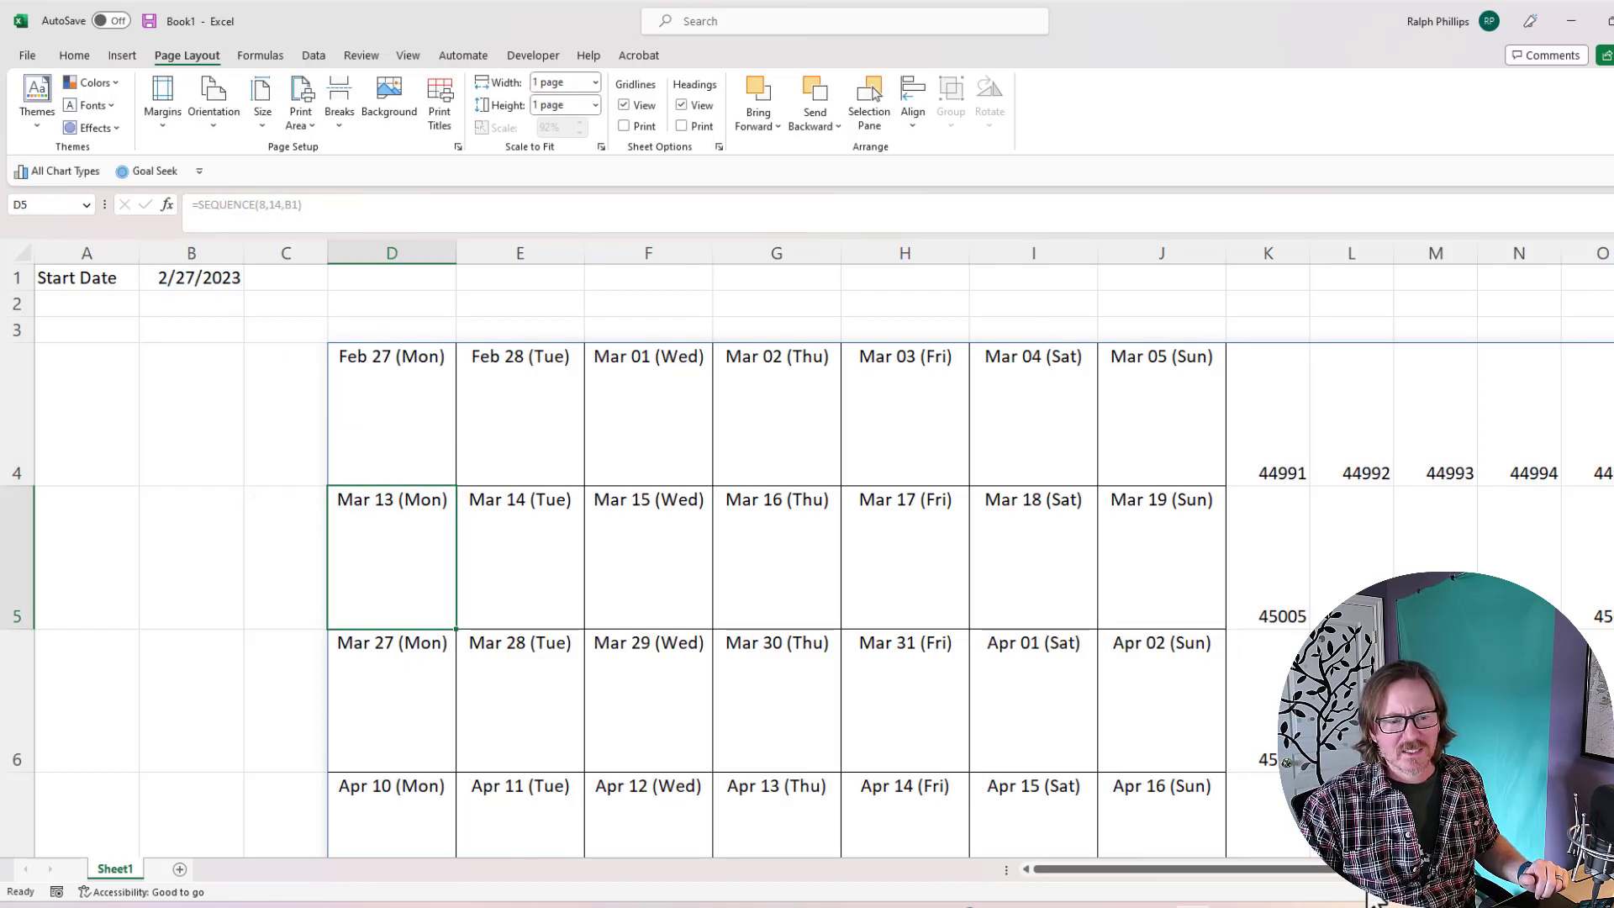
{"action": "scroll", "coordinate": [807, 546], "scroll_direction": "down", "scroll_amount": 2, "text": "ctrl"}
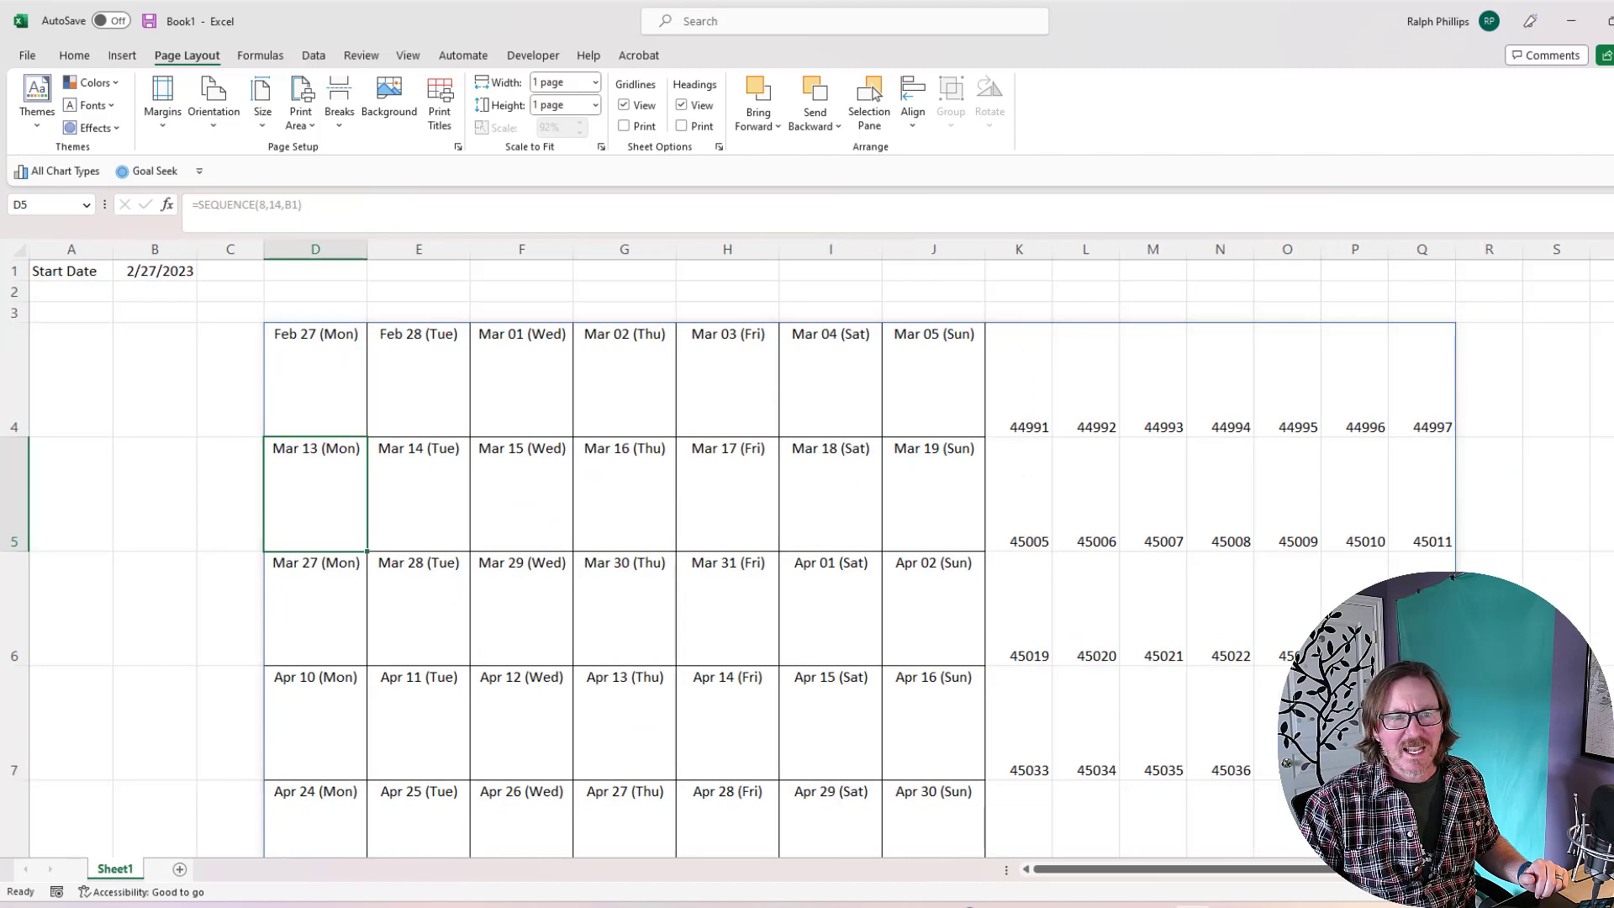
{"action": "scroll", "coordinate": [967, 330], "scroll_direction": "down", "scroll_amount": 1, "text": "ctrl"}
Copy column J's mmm dd (ddd) date format and width onto columns K through Q with Format Painter
{"action": "left_click", "coordinate": [844, 245]}
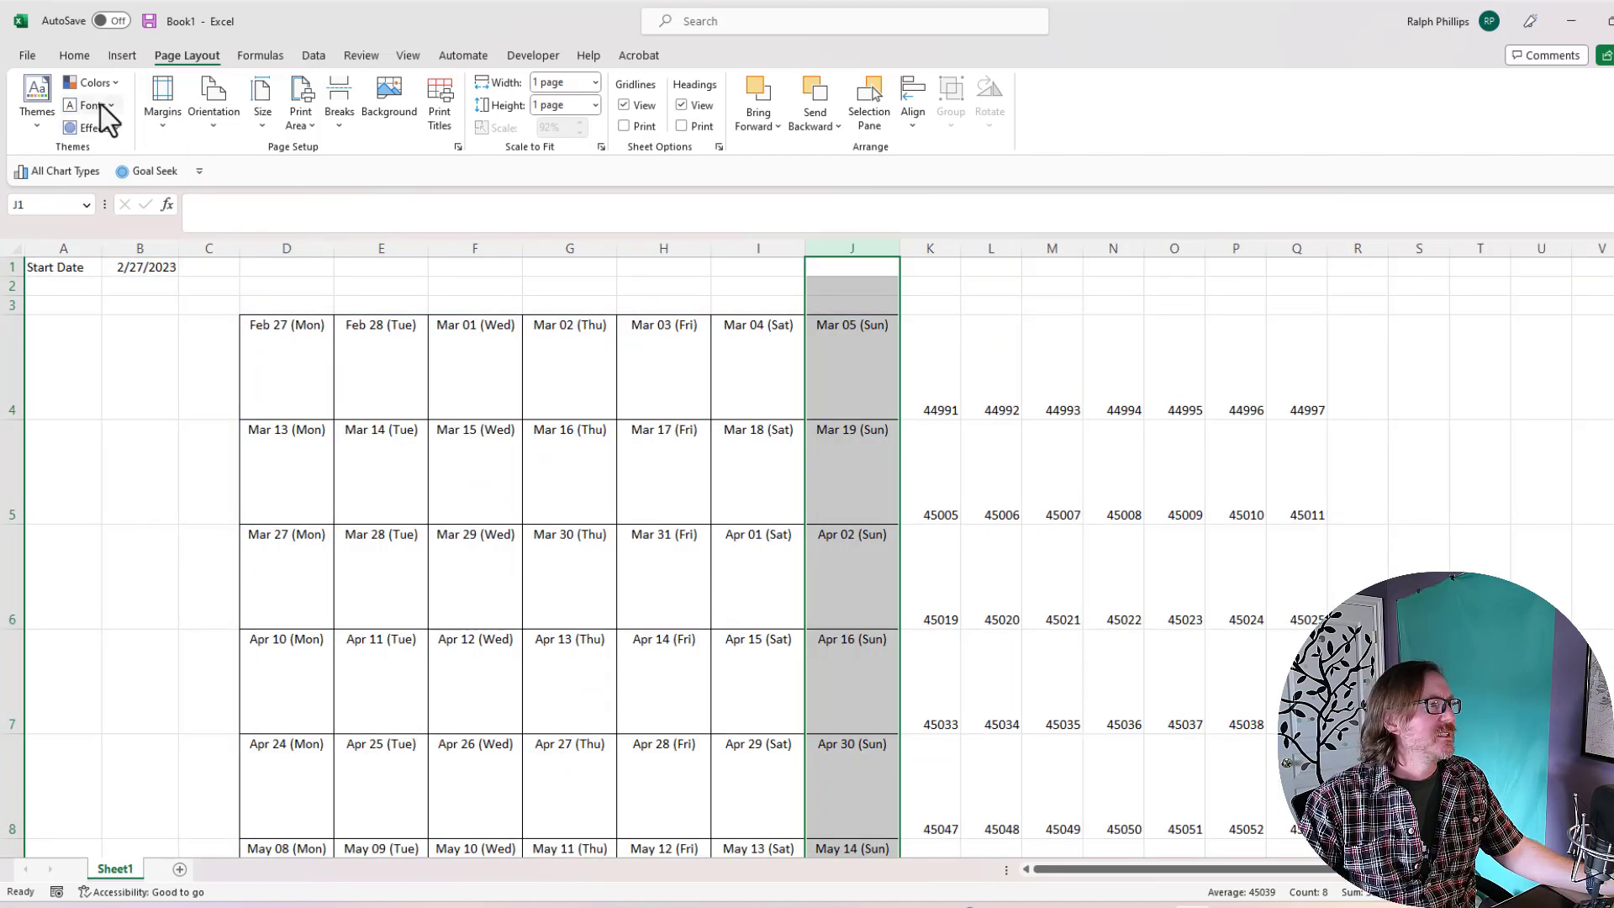
{"action": "left_click", "coordinate": [72, 54]}
{"action": "left_click", "coordinate": [151, 128]}
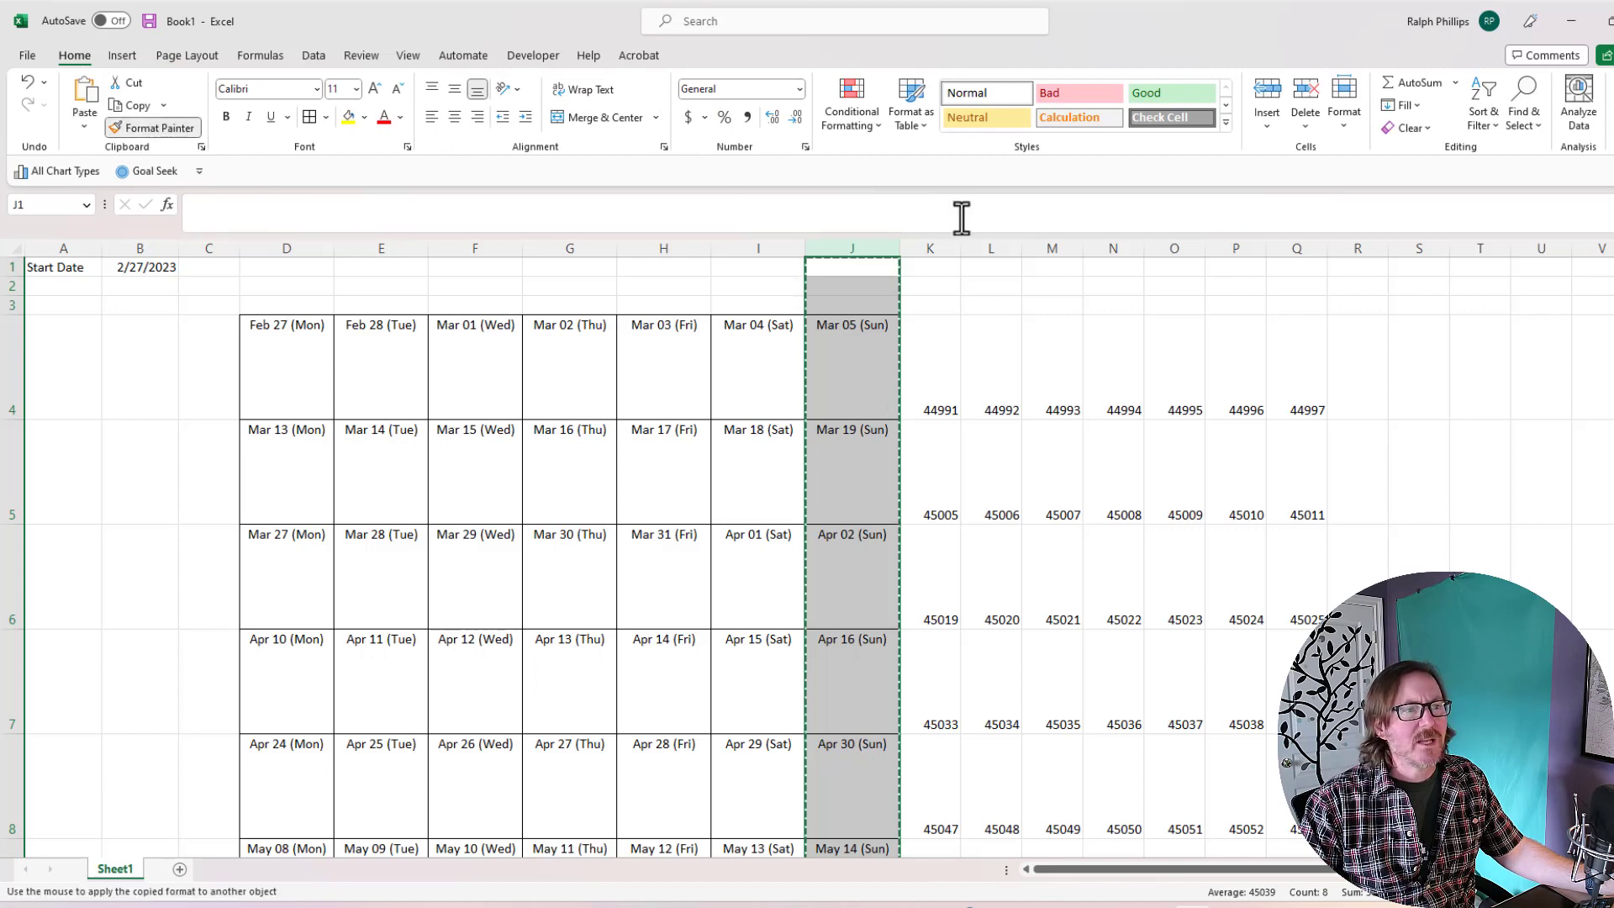
{"action": "mouse_move", "coordinate": [931, 246]}
{"action": "left_mouse_down"}
{"action": "mouse_move", "coordinate": [1344, 245]}
{"action": "mouse_move", "coordinate": [1309, 245]}
{"action": "left_mouse_up"}
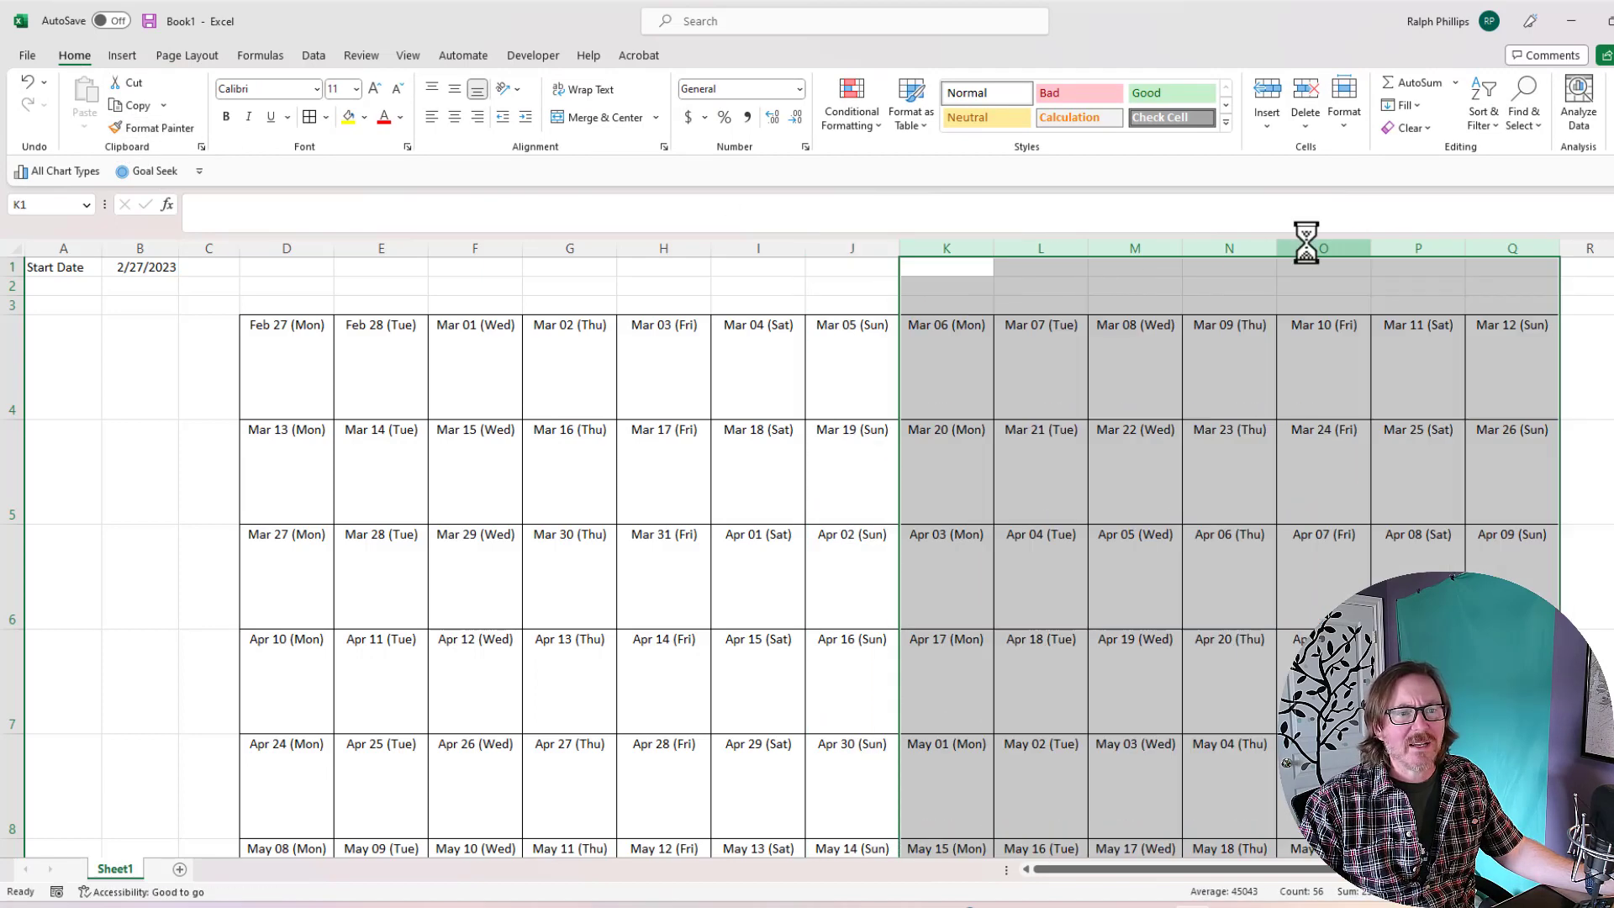
{"action": "left_click", "coordinate": [1106, 416]}
Check the first calendar row D4:Q4 and the formula in cell D4
{"action": "left_click_drag", "start_coordinate": [315, 378], "coordinate": [1485, 367]}
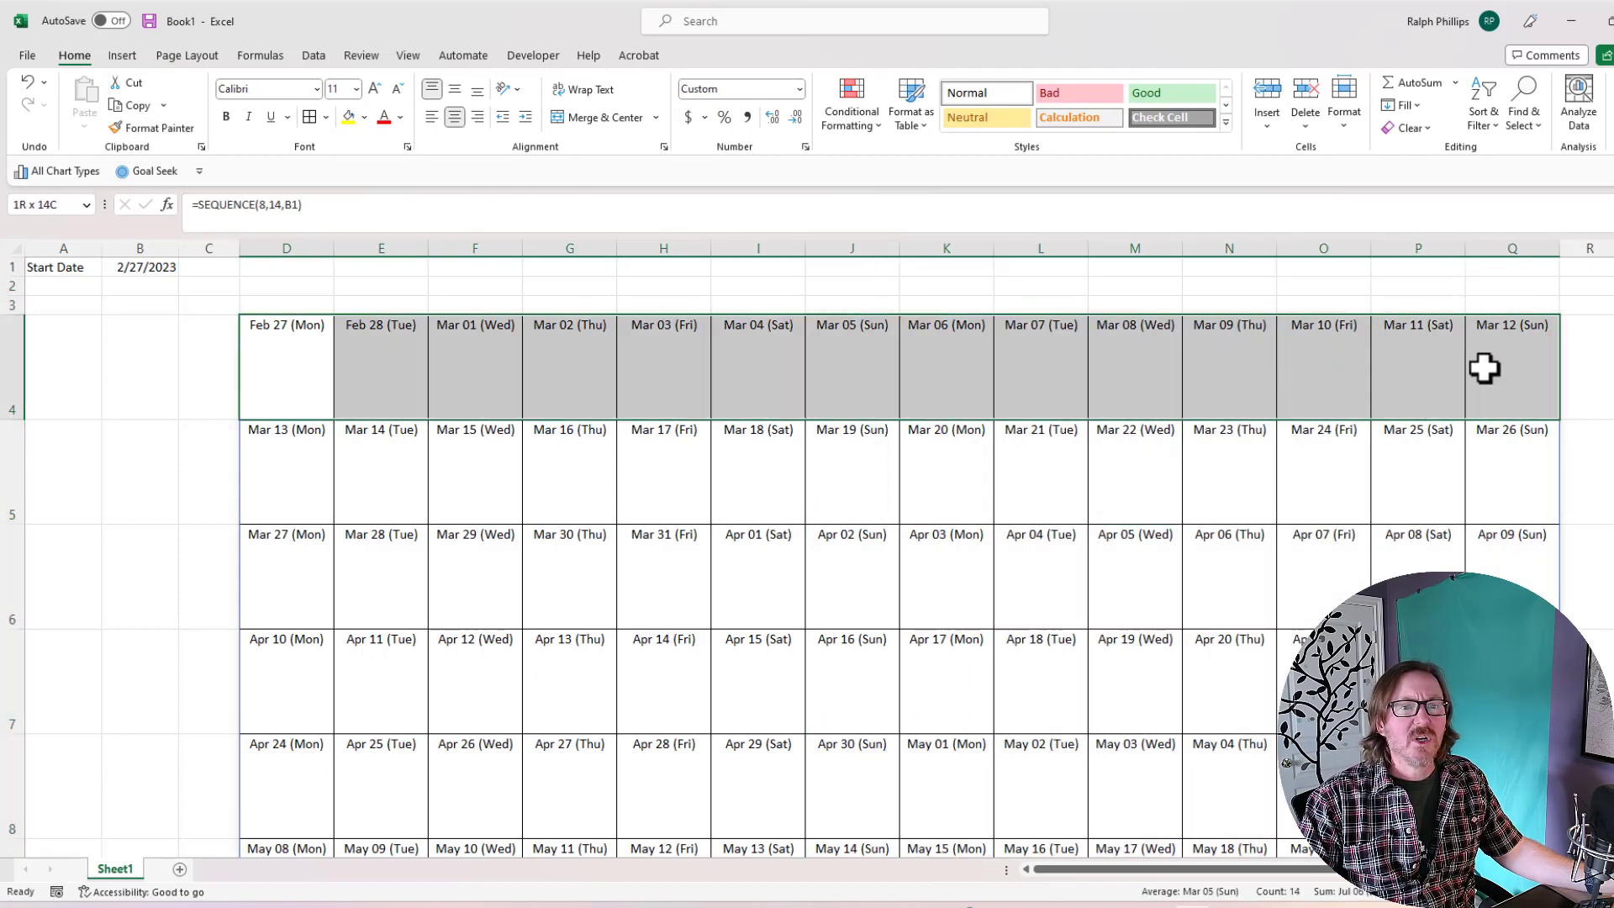
{"action": "left_click", "coordinate": [740, 493]}
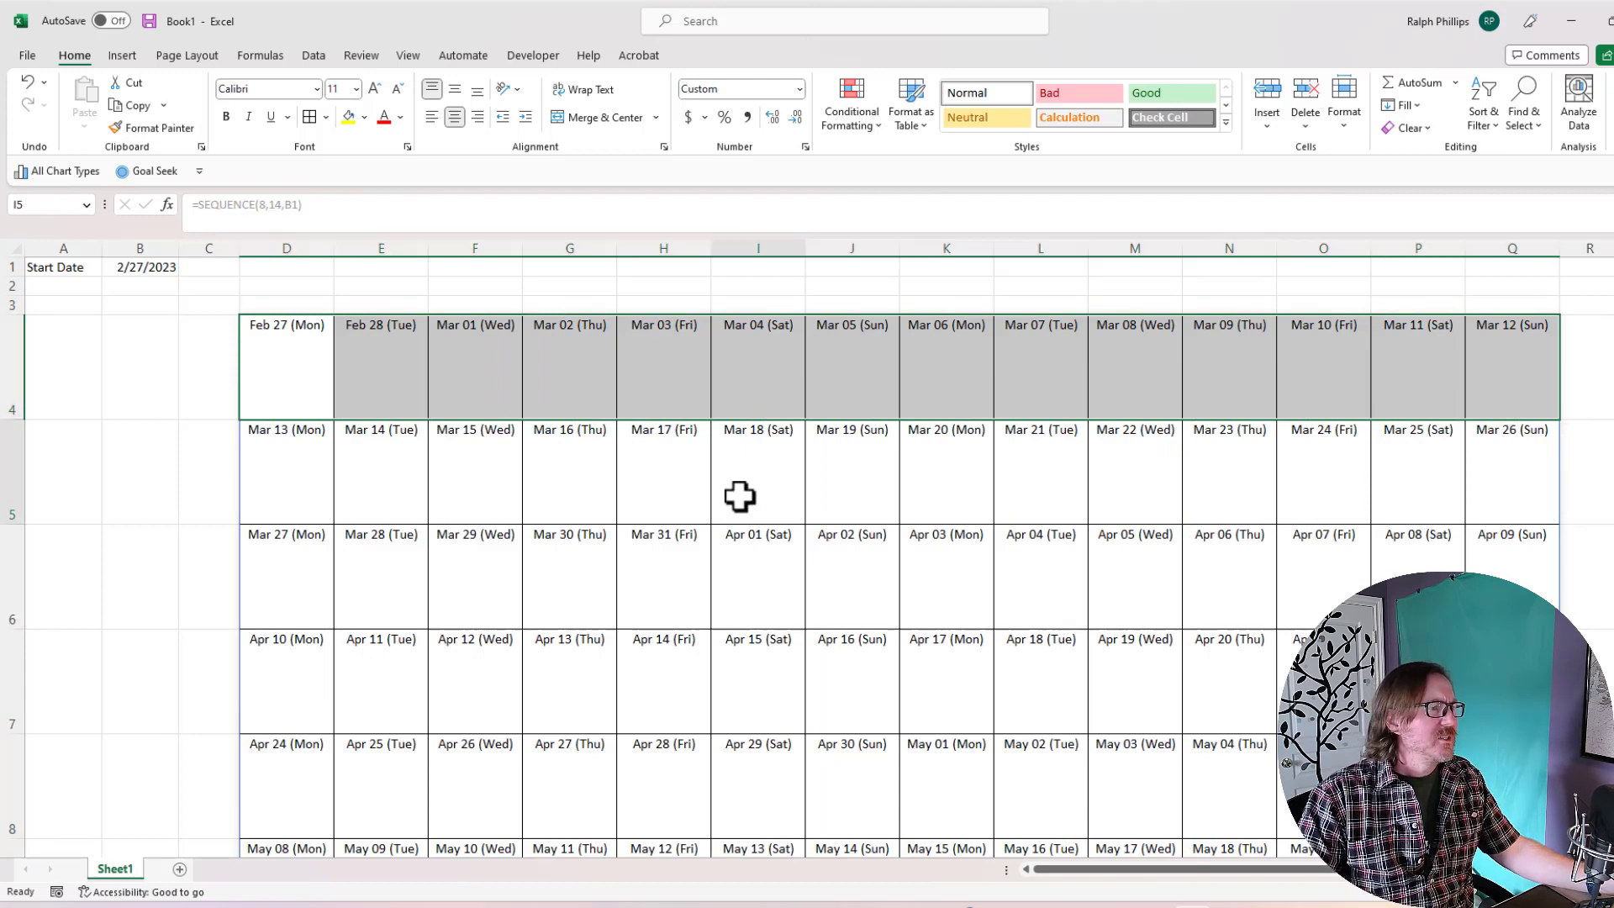
{"action": "left_click", "coordinate": [328, 370]}
{"action": "scroll", "coordinate": [890, 533], "scroll_direction": "down", "scroll_amount": 3}
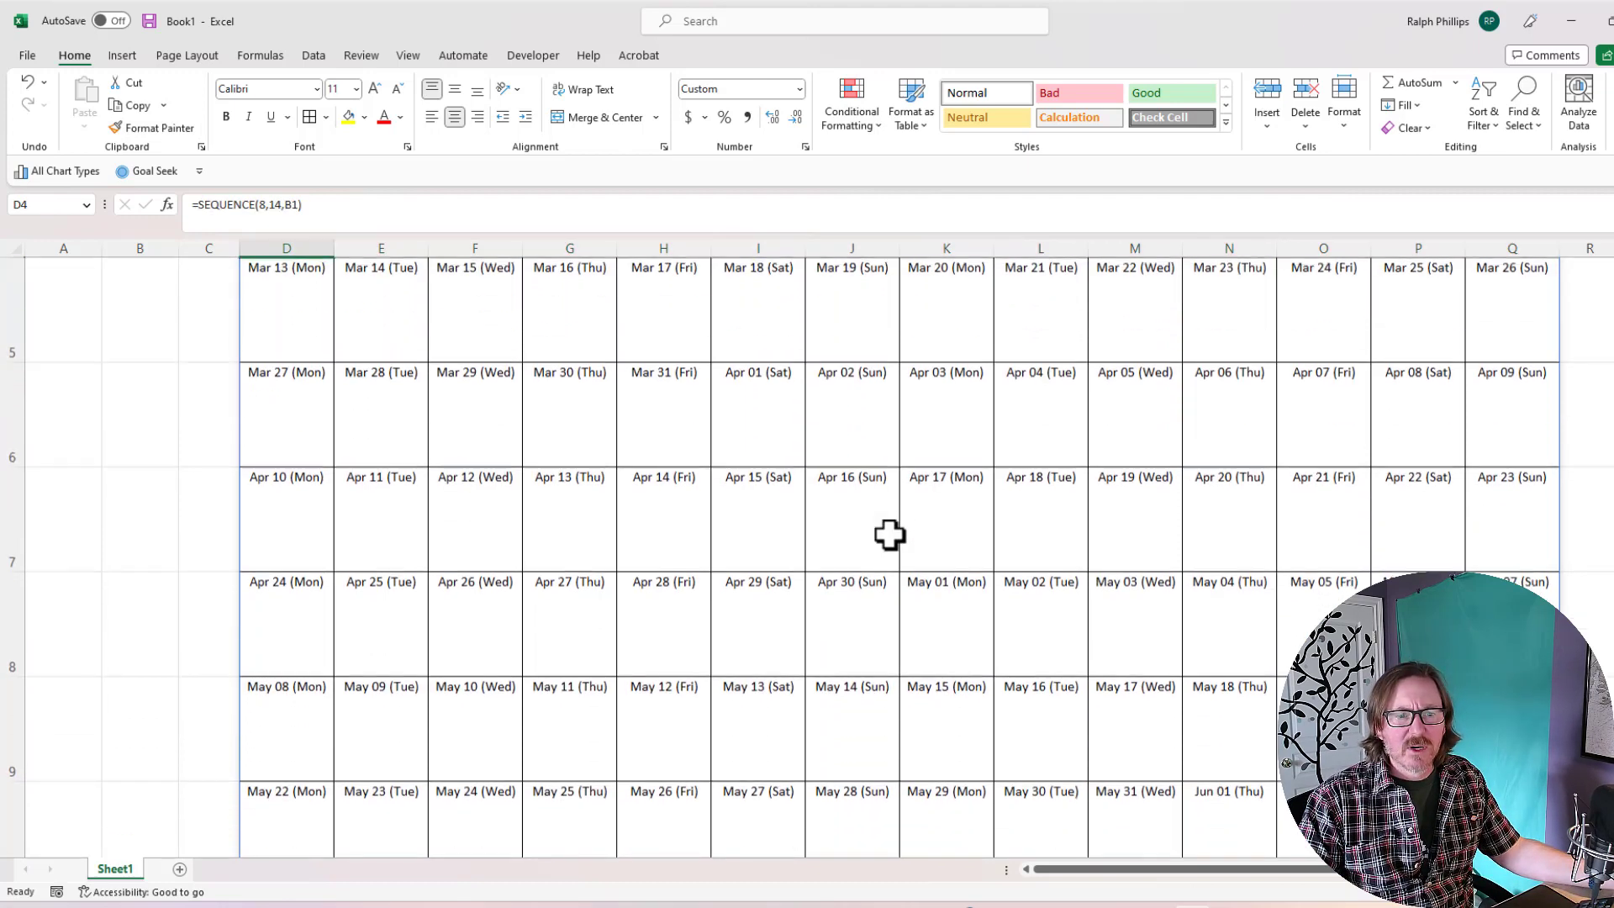
{"action": "scroll", "coordinate": [901, 547], "scroll_direction": "down", "scroll_amount": 1}
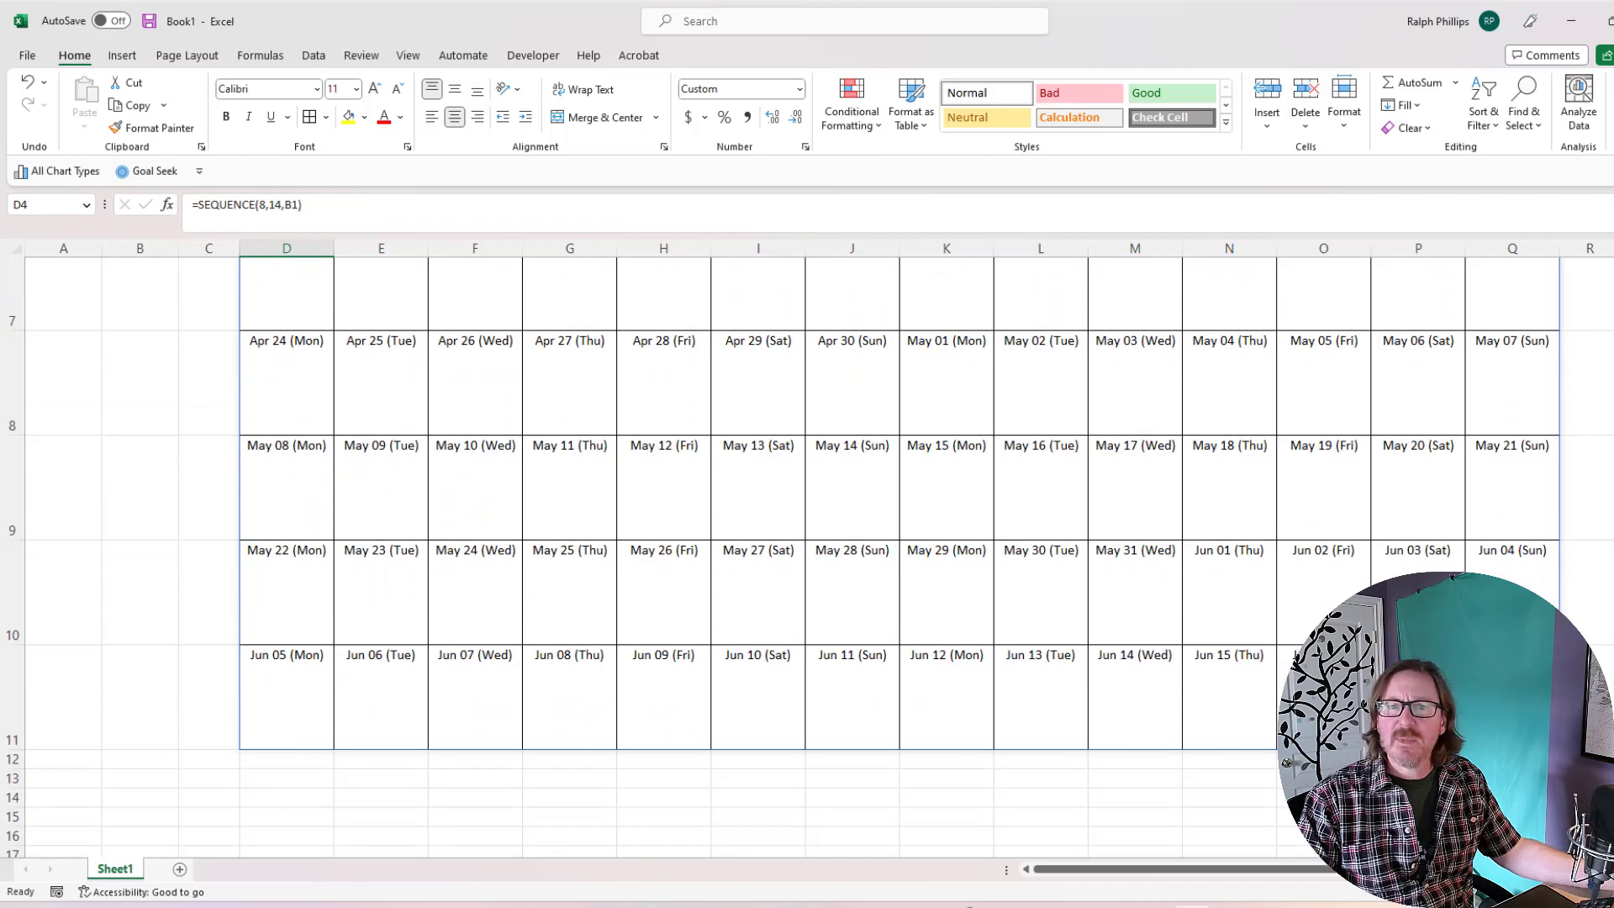
{"action": "scroll", "coordinate": [1128, 724], "scroll_direction": "up", "scroll_amount": 5}
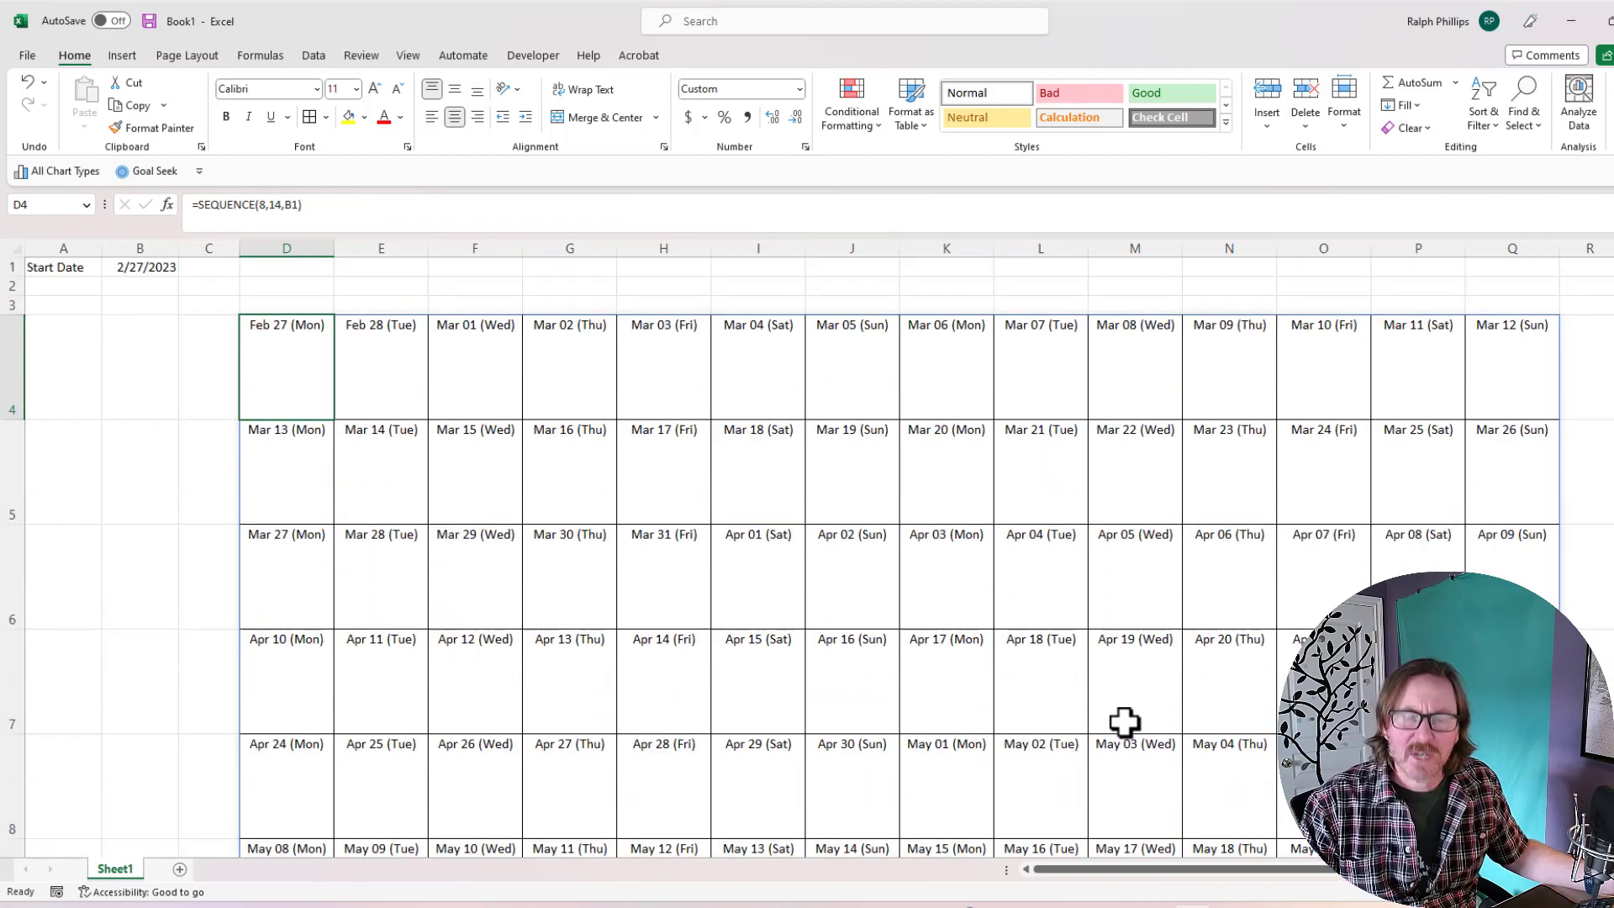